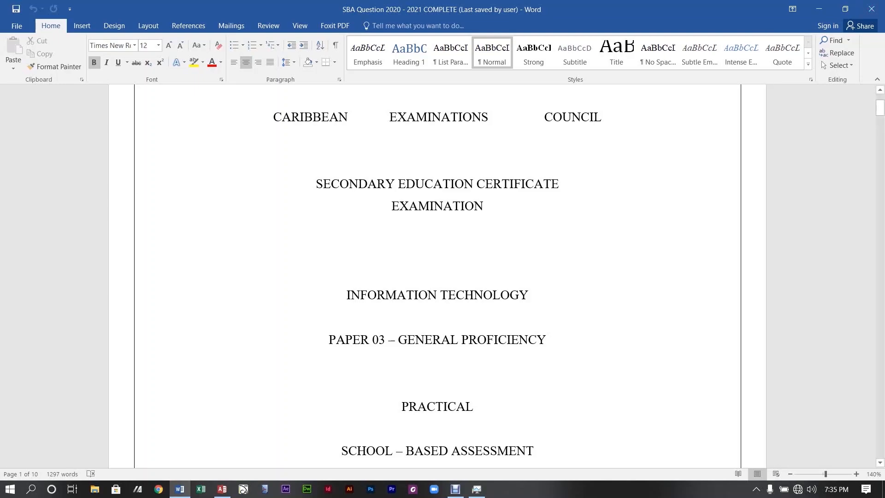
Scroll the SBA document down to the Database Management section on page 5.
{"action": "scroll", "coordinate": [438, 276], "scroll_direction": "down", "scroll_amount": 4}
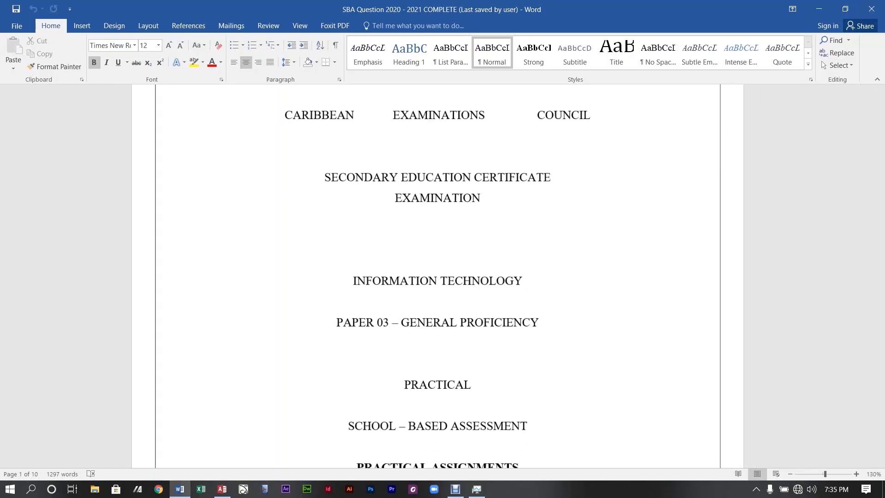
{"action": "left_click_drag", "start_coordinate": [880, 110], "coordinate": [880, 253]}
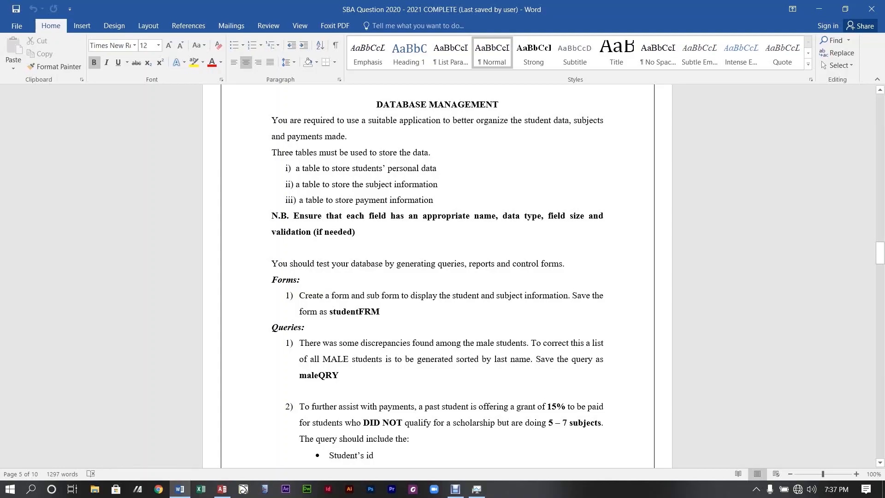
Read through the Queries requirements and continue down to the registrationRPT report section.
{"action": "scroll", "coordinate": [438, 277], "scroll_direction": "down", "scroll_amount": 2}
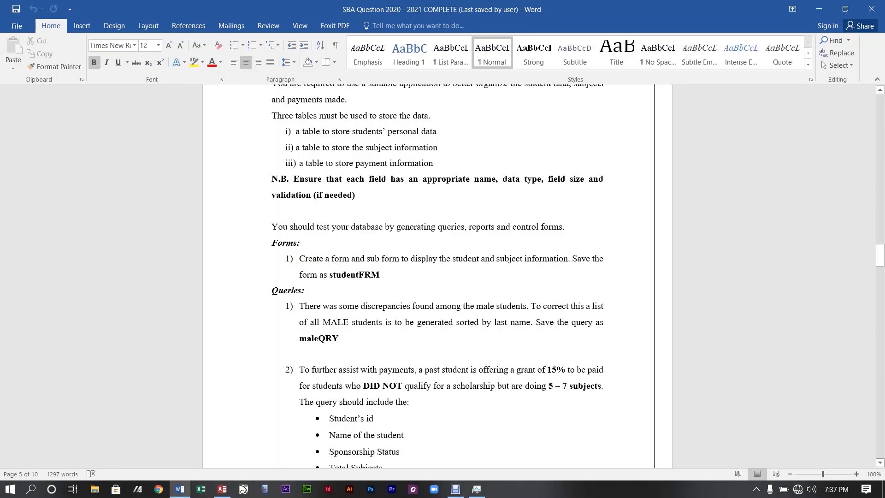
{"action": "left_click", "coordinate": [880, 462]}
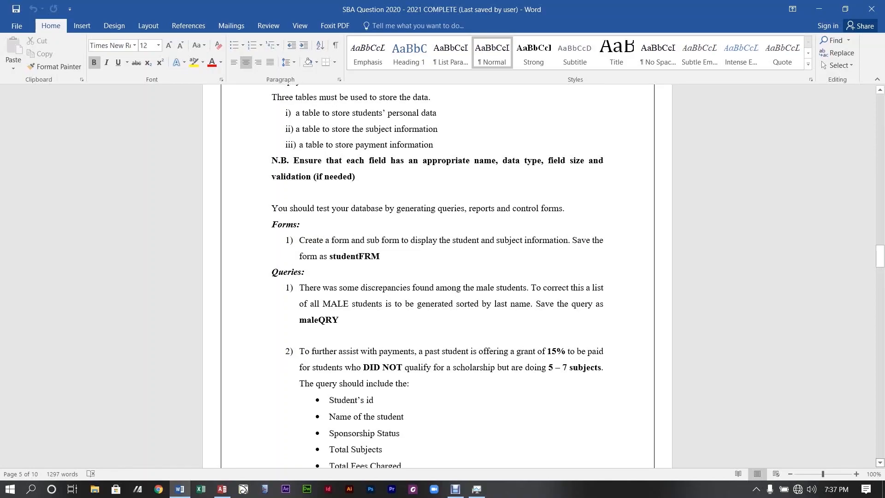
{"action": "left_click", "coordinate": [880, 463]}
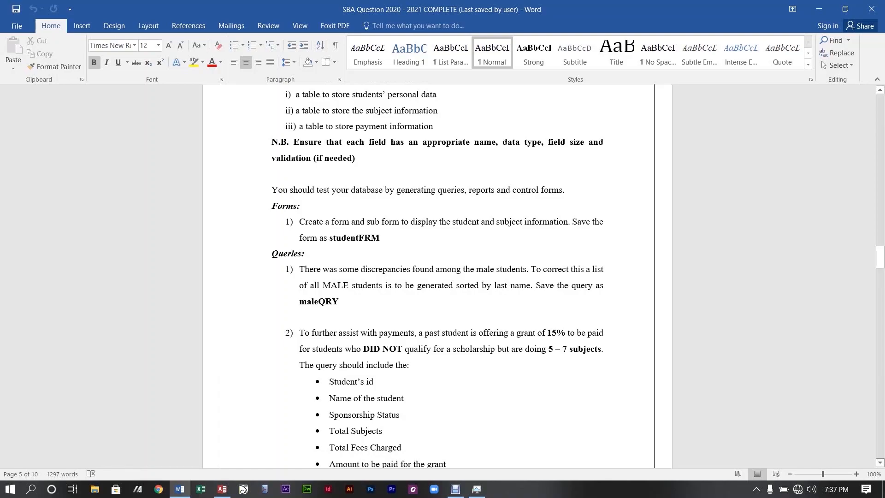
{"action": "scroll", "coordinate": [438, 276], "scroll_direction": "down", "scroll_amount": 1}
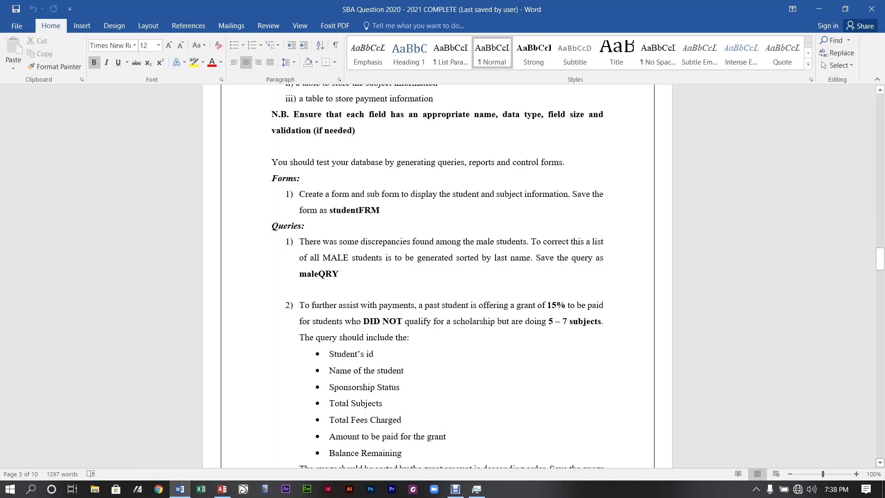
{"action": "scroll", "coordinate": [437, 277], "scroll_direction": "down", "scroll_amount": 1}
{"action": "scroll", "coordinate": [437, 276], "scroll_direction": "down", "scroll_amount": 3}
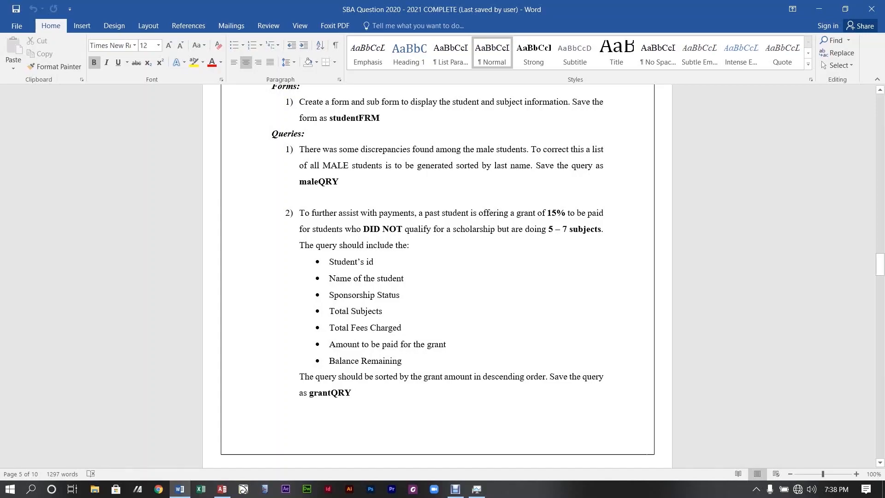
{"action": "left_click_drag", "start_coordinate": [880, 265], "coordinate": [880, 288]}
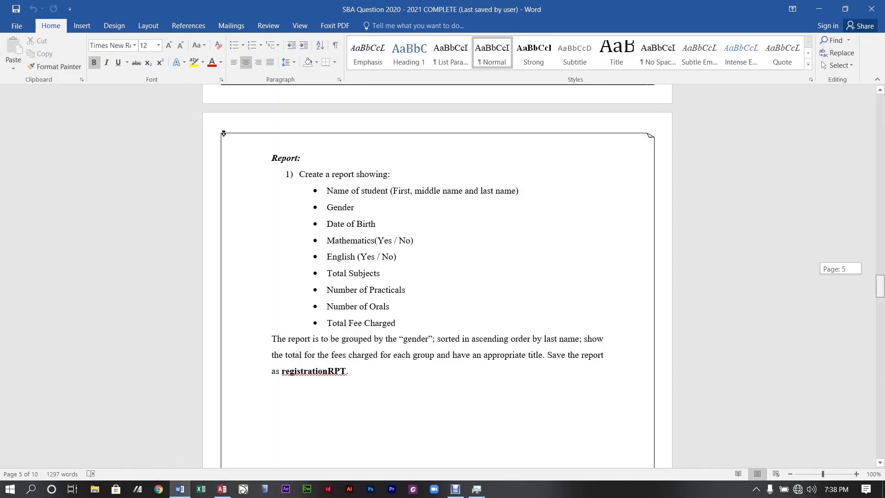
Go back up to the DATABASE MANAGEMENT heading with its three required tables.
{"action": "scroll", "coordinate": [437, 277], "scroll_direction": "down", "scroll_amount": 1}
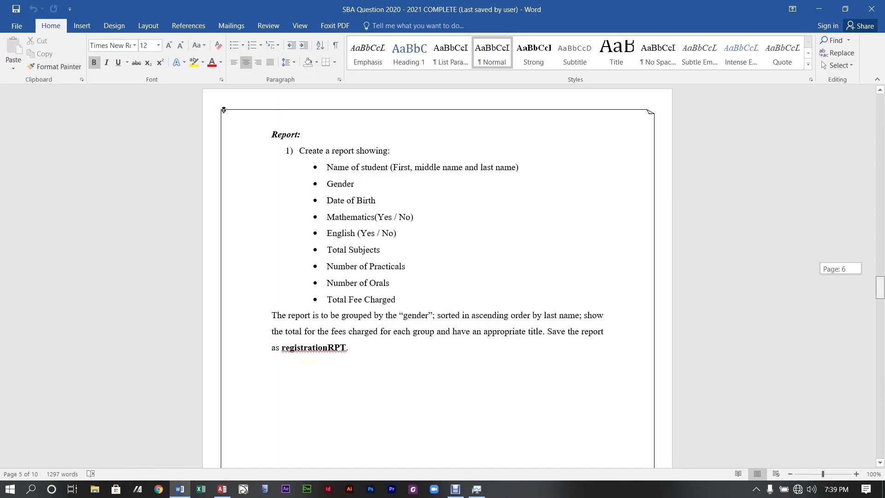
{"action": "scroll", "coordinate": [438, 277], "scroll_direction": "down", "scroll_amount": 1}
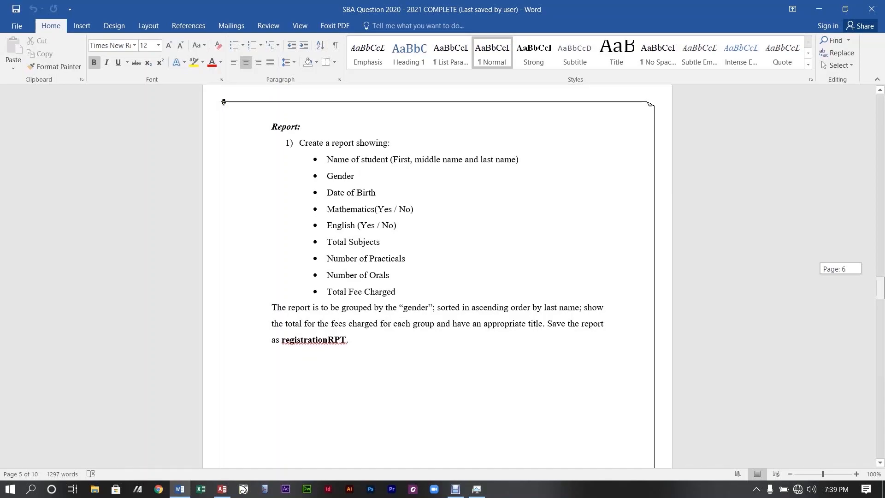
{"action": "left_click_drag", "start_coordinate": [880, 288], "coordinate": [880, 252]}
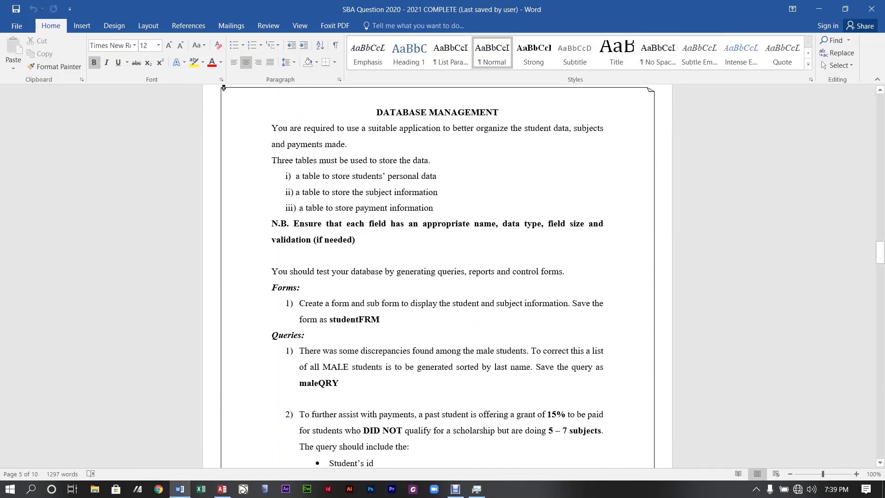
Launch Access and maximize its start window.
{"action": "left_click", "coordinate": [222, 489]}
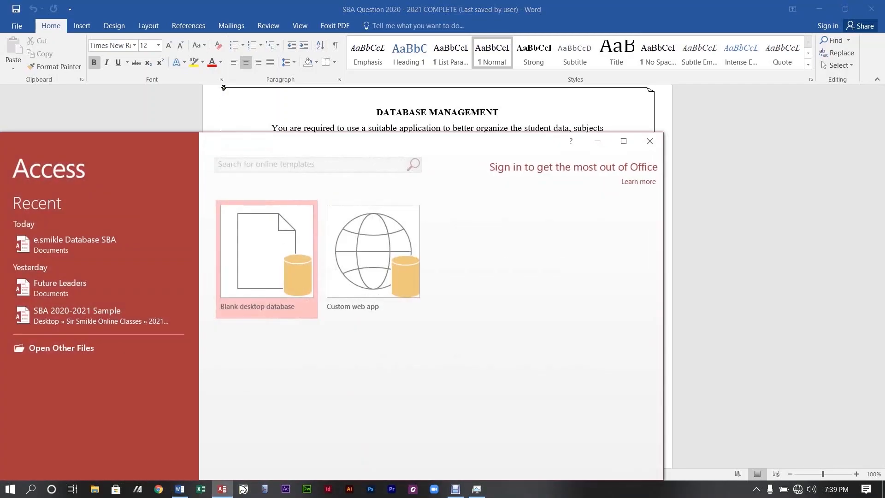
{"action": "left_click", "coordinate": [623, 141]}
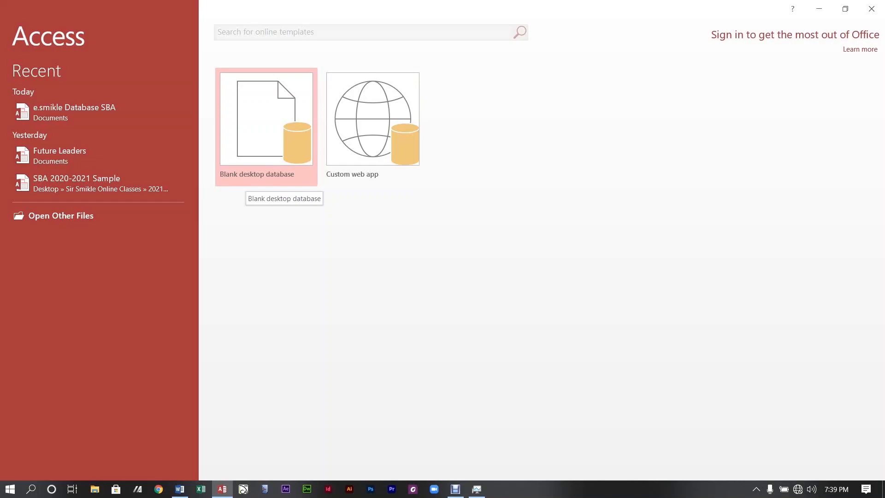
Begin a blank desktop database named with the student's name followed by 'database'.
{"action": "left_click", "coordinate": [259, 183]}
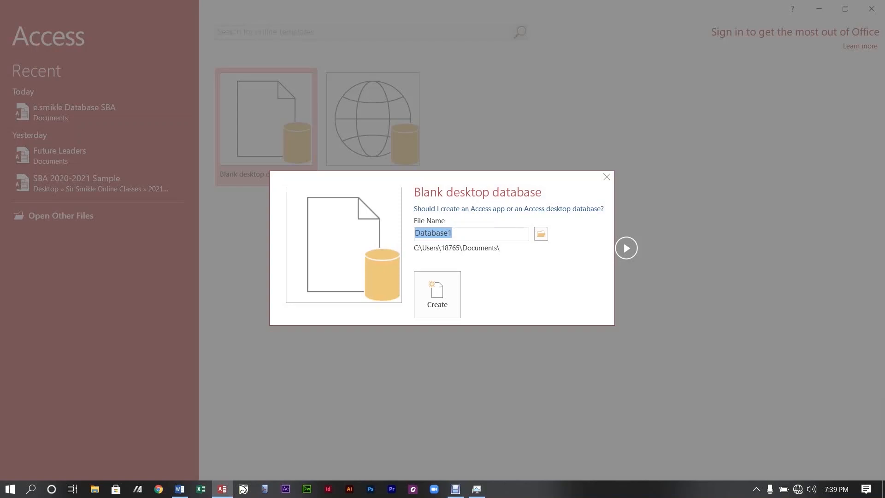
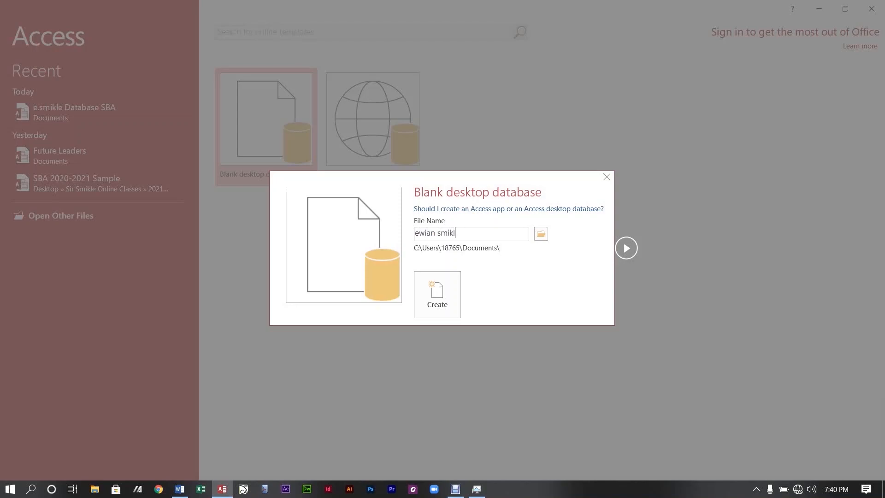
Point the database to the Desktop online classes folder and append 'sample' to its file name.
{"action": "left_click", "coordinate": [541, 234]}
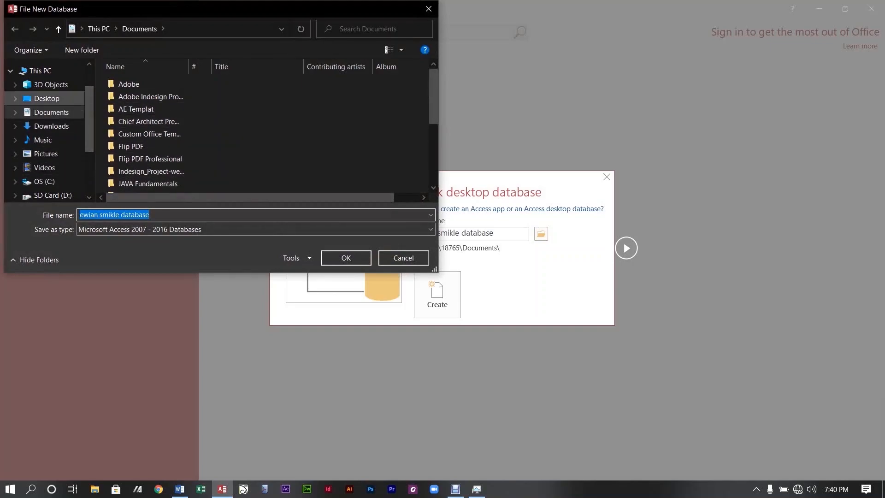
{"action": "left_click", "coordinate": [46, 98]}
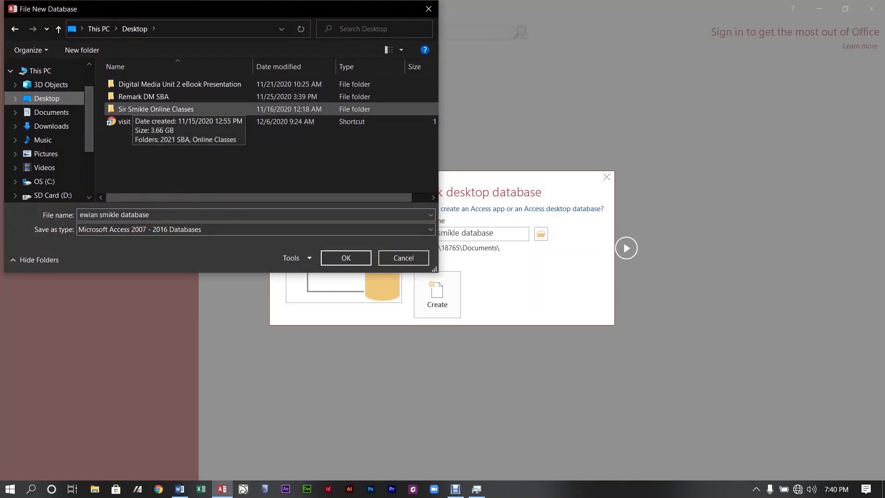
{"action": "double_click", "coordinate": [122, 109]}
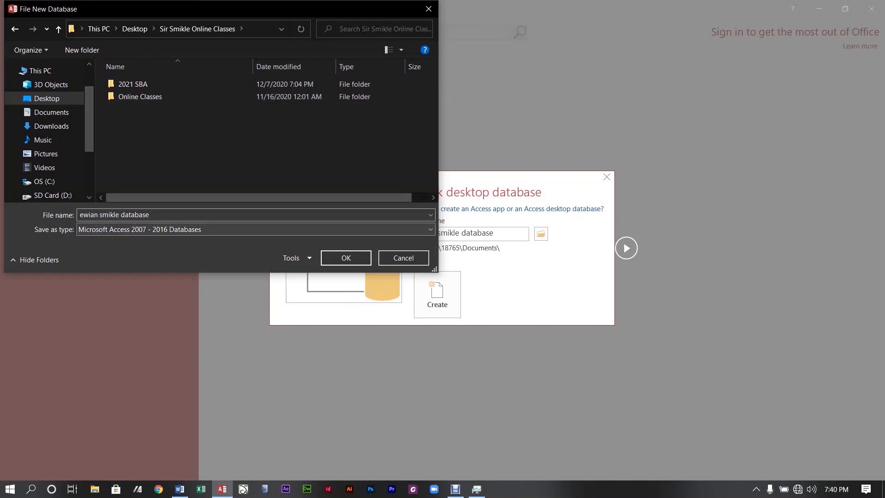
{"action": "left_click", "coordinate": [203, 215]}
{"action": "left_click", "coordinate": [203, 215]}
{"action": "type", "text": "sample"}
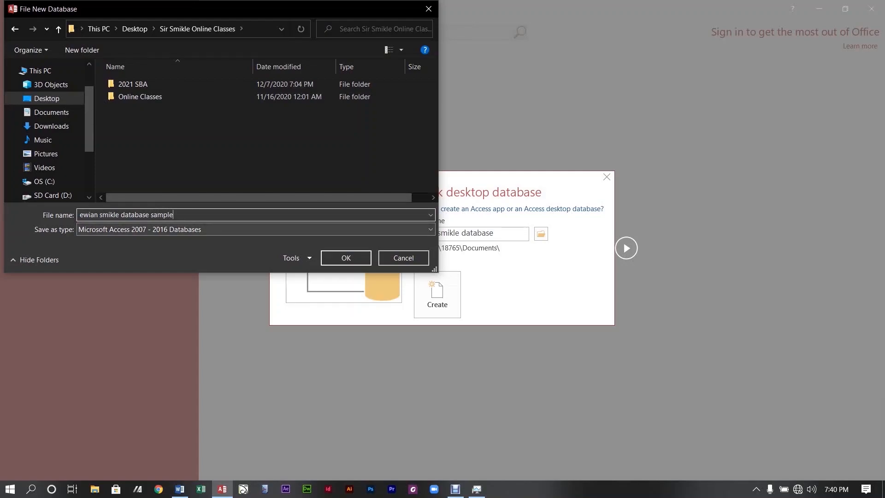
{"action": "left_click", "coordinate": [346, 258]}
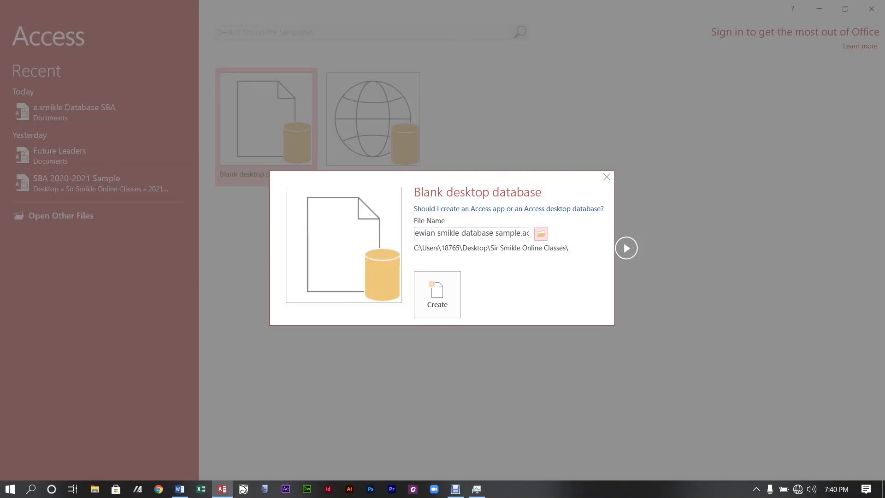
Create the blank database, which opens an empty Table1 with only an ID field.
{"action": "left_click", "coordinate": [437, 294]}
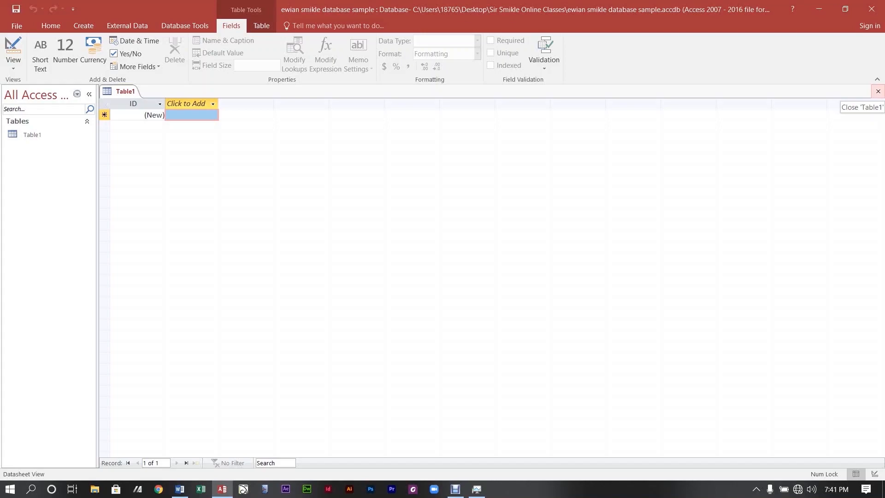
Close the empty Table1 and widen the navigation pane.
{"action": "left_click", "coordinate": [878, 91]}
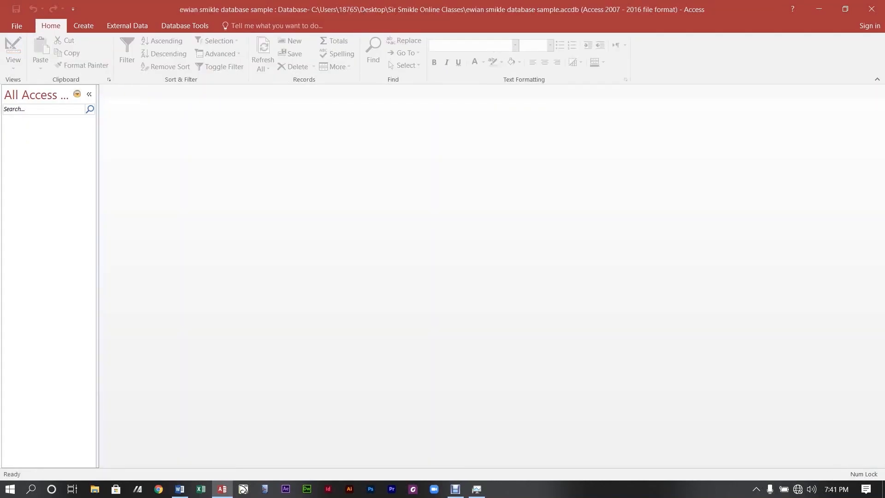
{"action": "left_click_drag", "start_coordinate": [98, 276], "coordinate": [115, 277]}
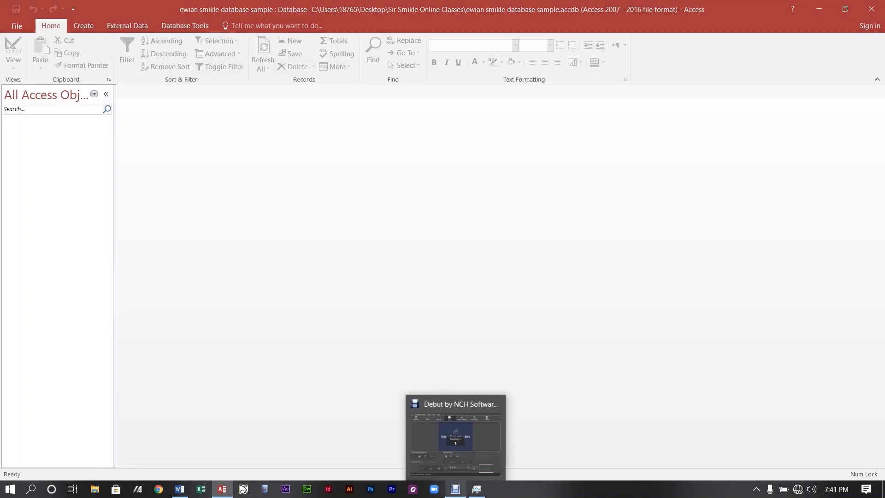
{"action": "left_click", "coordinate": [456, 489]}
{"action": "left_click", "coordinate": [455, 489]}
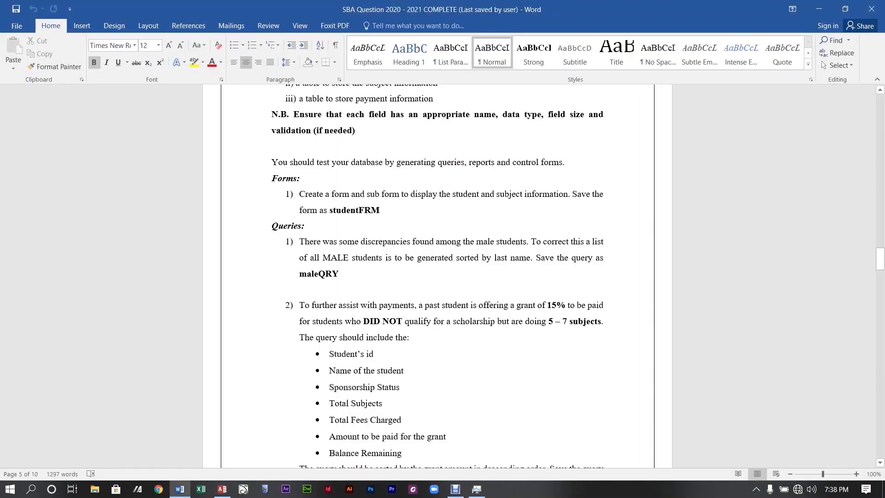
Scroll the Word brief to the Database Management opening listing the three required tables.
{"action": "scroll", "coordinate": [437, 276], "scroll_direction": "down", "scroll_amount": 1}
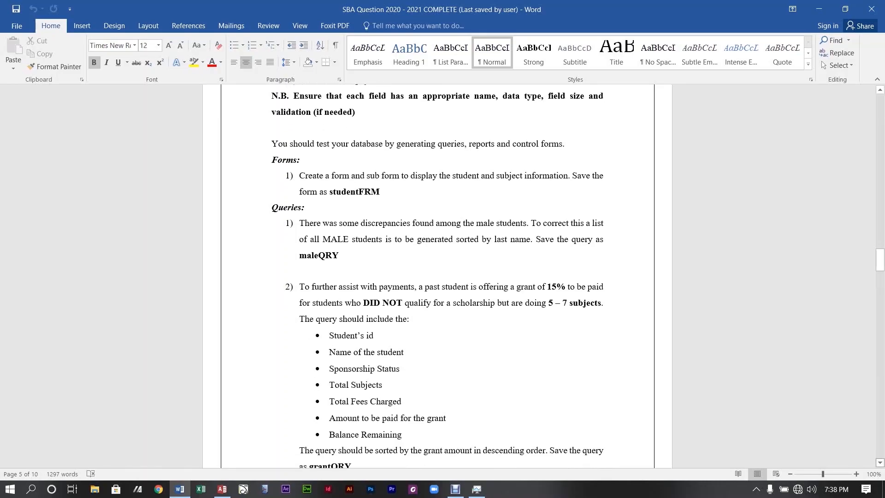
{"action": "scroll", "coordinate": [437, 276], "scroll_direction": "down", "scroll_amount": 4}
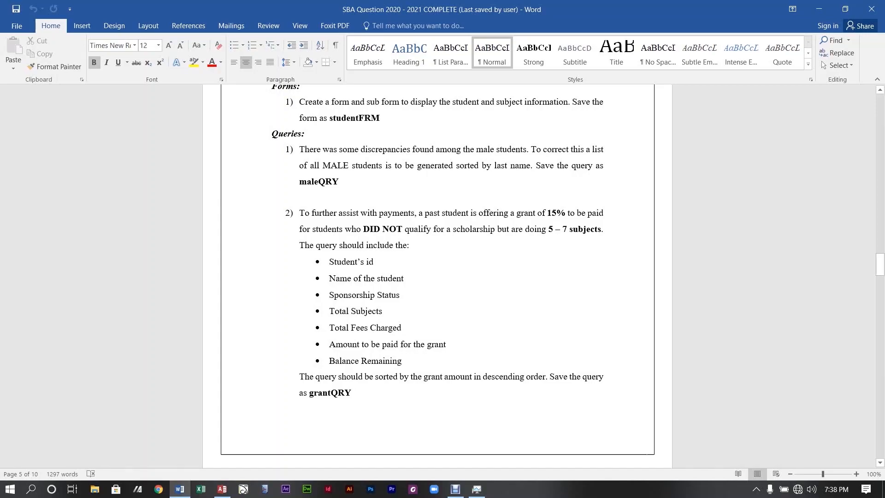
{"action": "left_click_drag", "start_coordinate": [880, 264], "coordinate": [880, 286]}
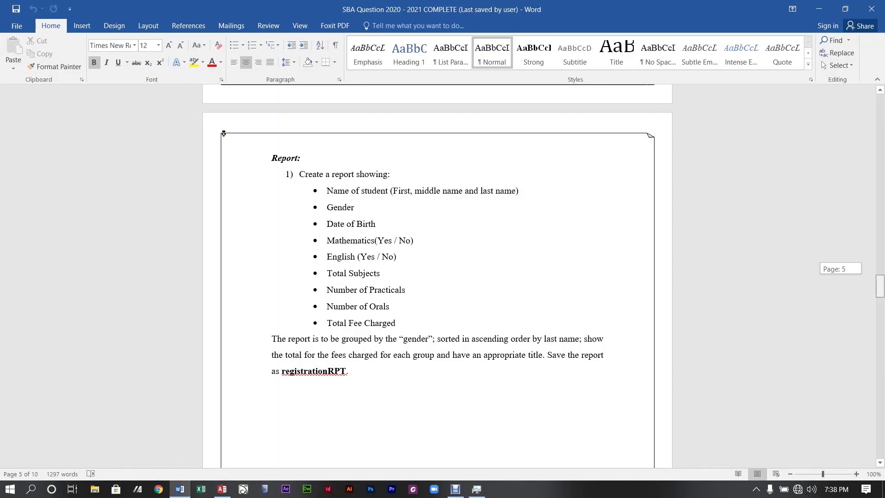
{"action": "scroll", "coordinate": [437, 277], "scroll_direction": "down", "scroll_amount": 1}
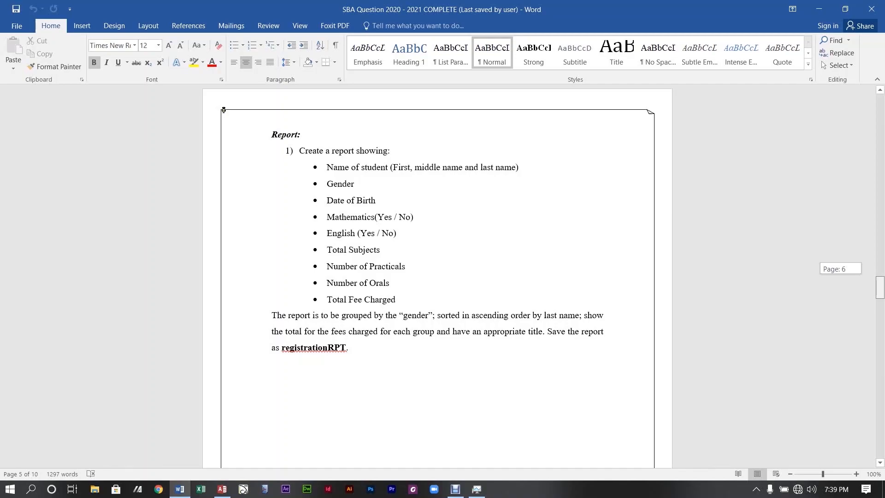
{"action": "scroll", "coordinate": [438, 277], "scroll_direction": "down", "scroll_amount": 1}
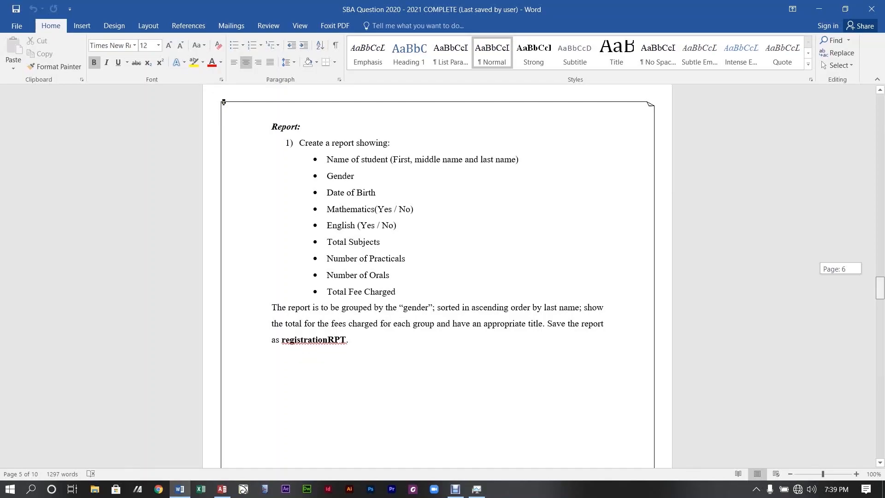
{"action": "scroll", "coordinate": [437, 277], "scroll_direction": "down", "scroll_amount": 5}
{"action": "scroll", "coordinate": [437, 277], "scroll_direction": "up", "scroll_amount": 4}
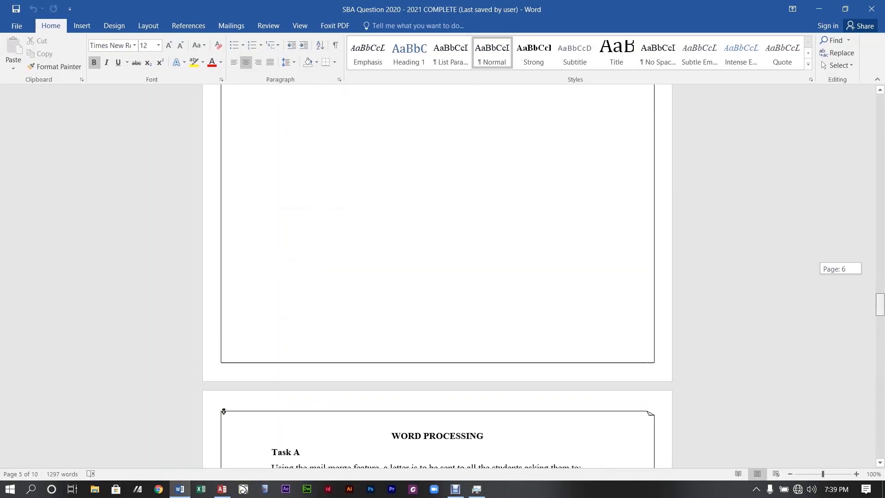
{"action": "scroll", "coordinate": [437, 277], "scroll_direction": "up", "scroll_amount": 7}
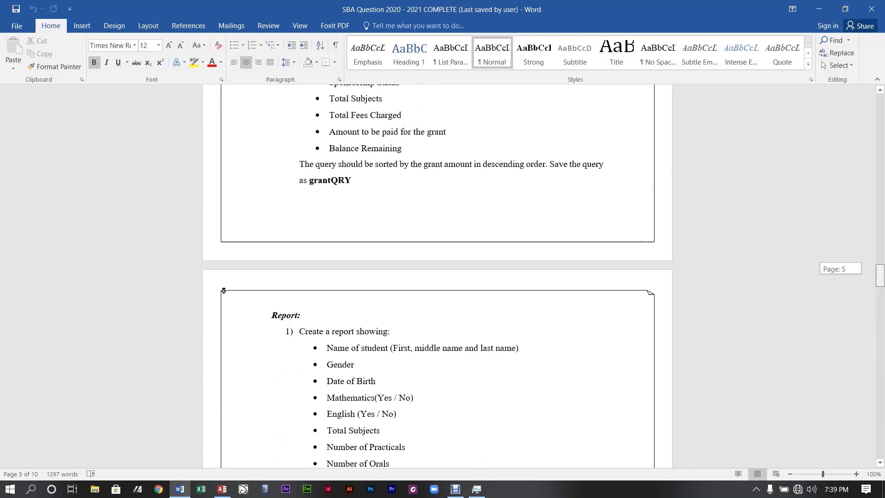
{"action": "scroll", "coordinate": [438, 276], "scroll_direction": "up", "scroll_amount": 5}
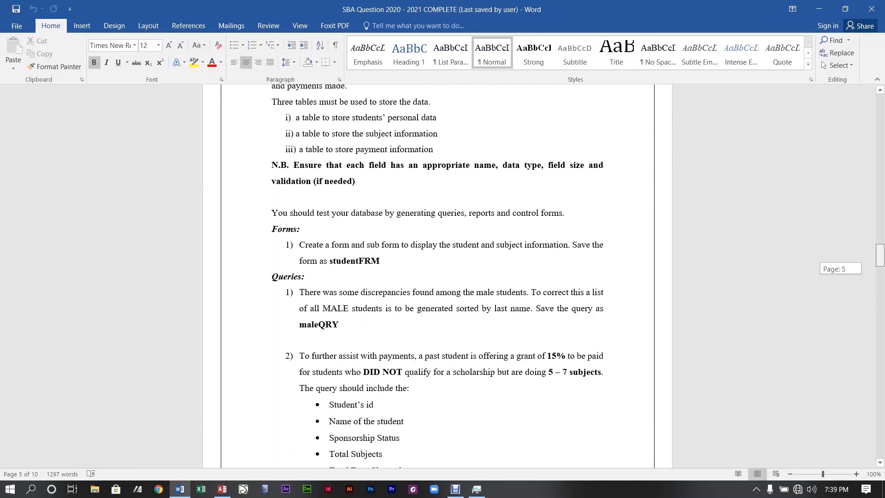
{"action": "scroll", "coordinate": [438, 277], "scroll_direction": "up", "scroll_amount": 4}
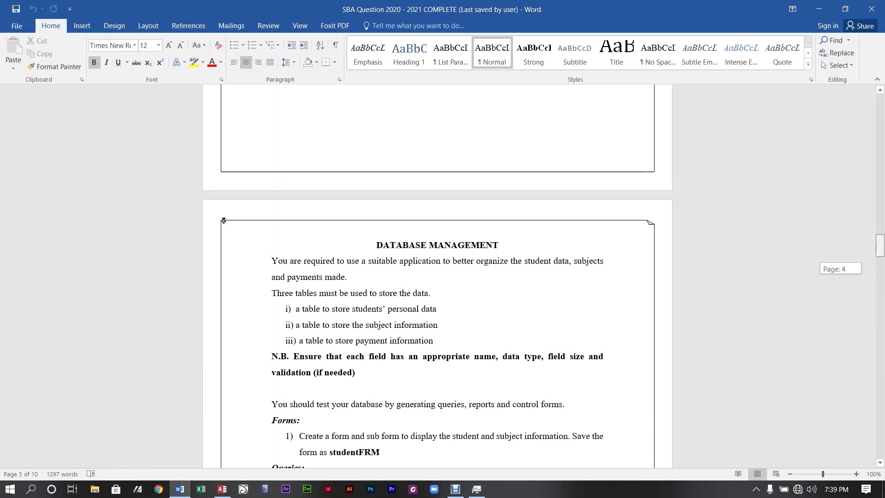
{"action": "scroll", "coordinate": [437, 277], "scroll_direction": "down", "scroll_amount": 3}
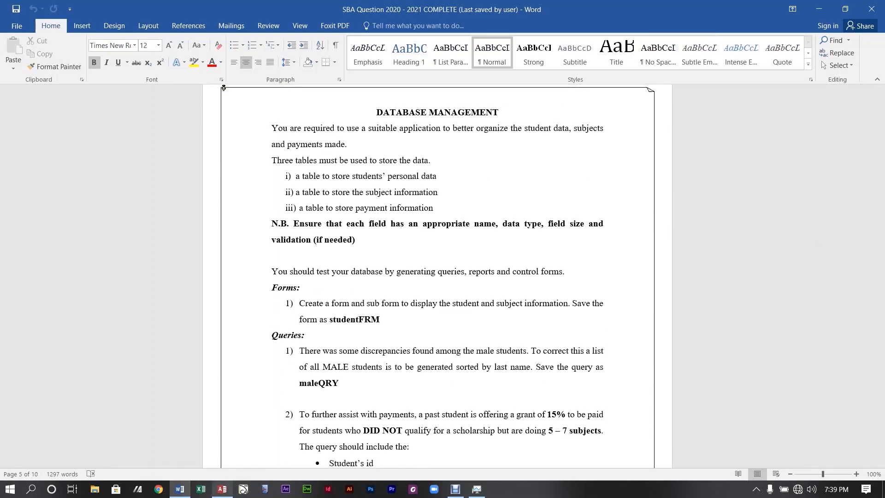
Start a maximized blank desktop database named with the student's name plus 'database', browsing for its folder.
{"action": "left_click", "coordinate": [222, 489]}
{"action": "left_click", "coordinate": [624, 141]}
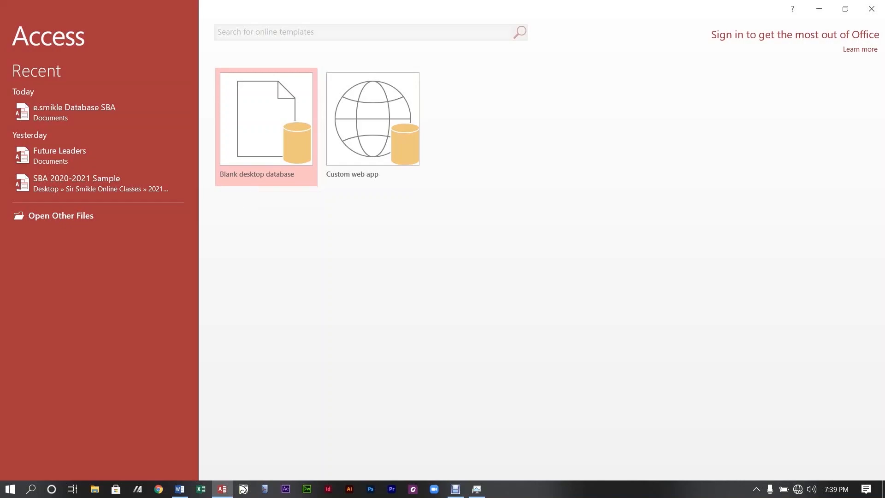
{"action": "left_click", "coordinate": [258, 182]}
{"action": "key", "text": "Tab"}
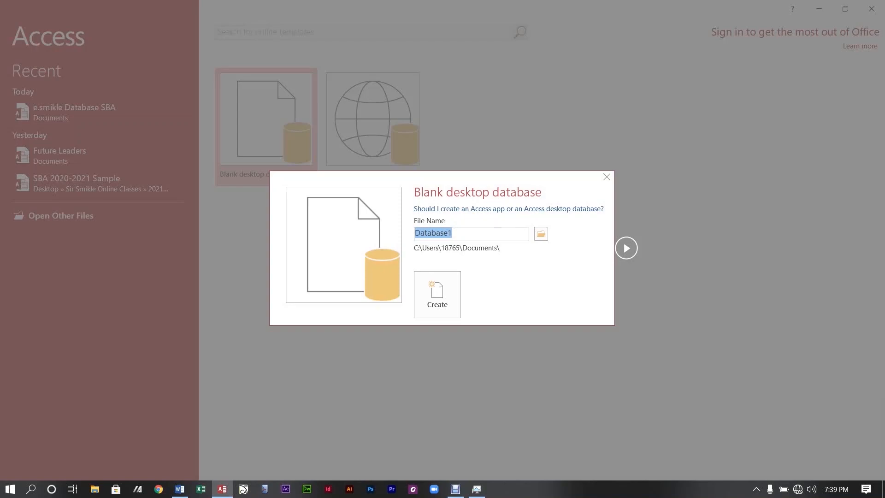
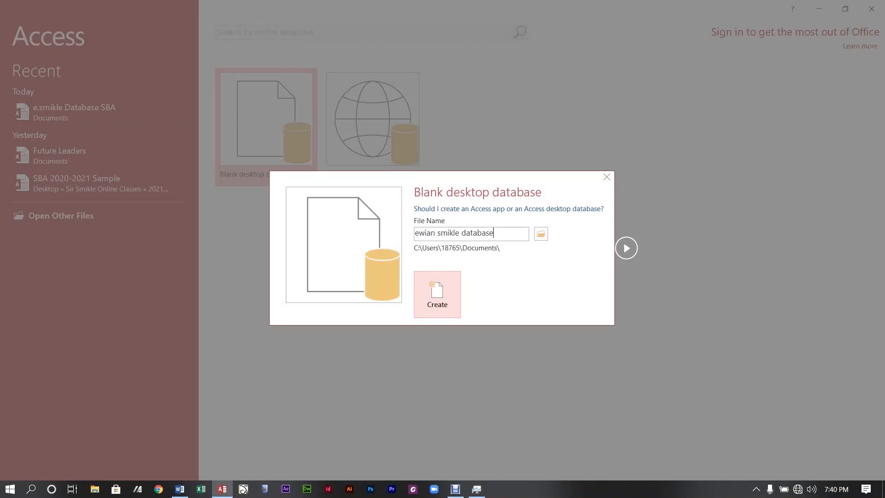
{"action": "left_click", "coordinate": [541, 234]}
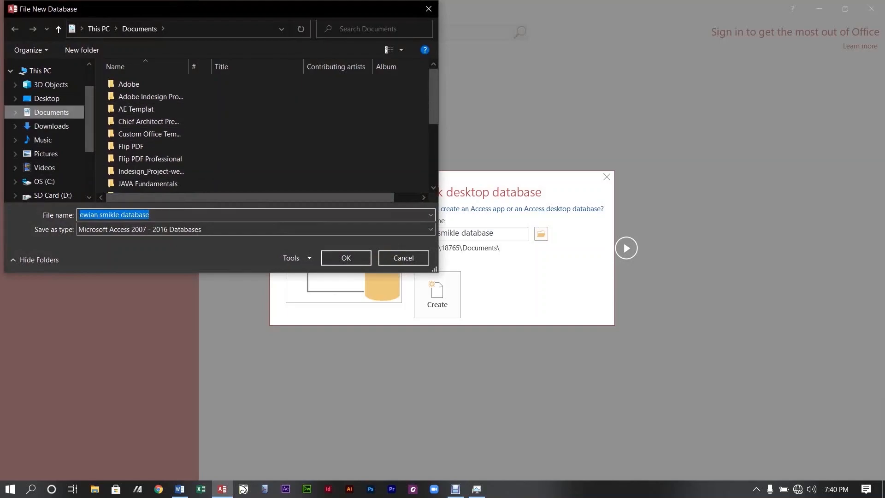
Save it in the Desktop online classes folder with 'sample' appended to the file name.
{"action": "left_click", "coordinate": [47, 99]}
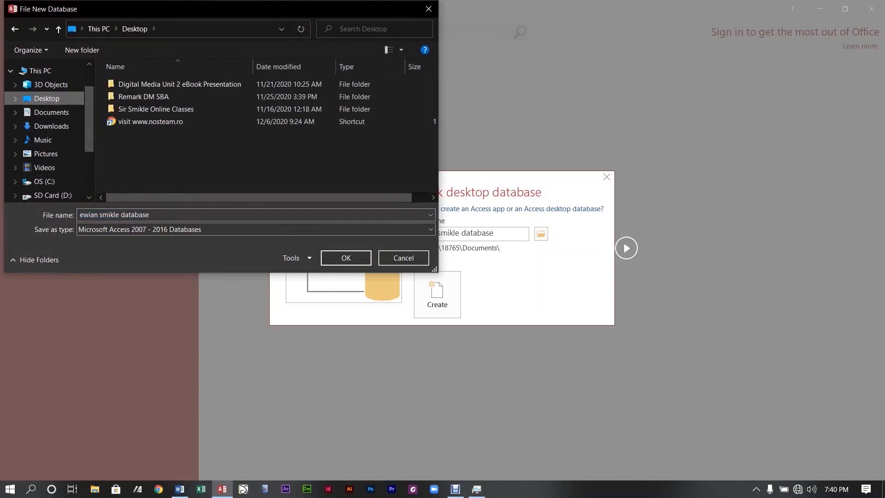
{"action": "double_click", "coordinate": [147, 109]}
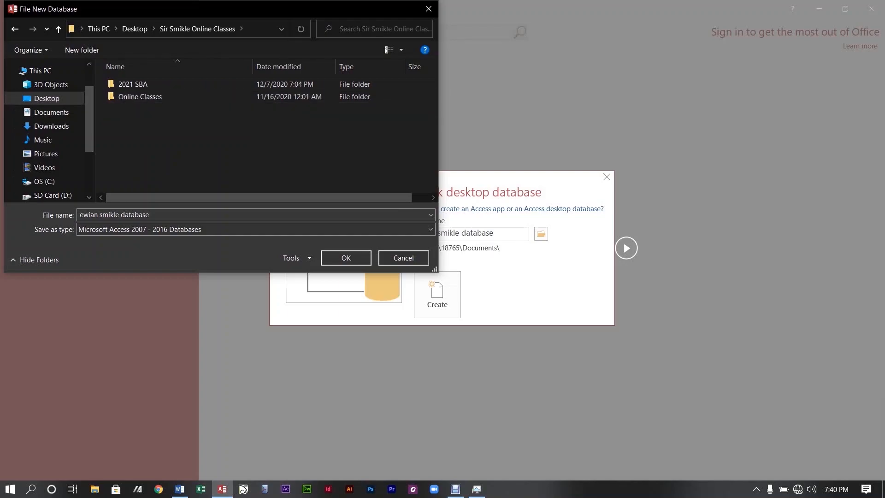
{"action": "left_click", "coordinate": [161, 215]}
{"action": "left_click", "coordinate": [80, 215]}
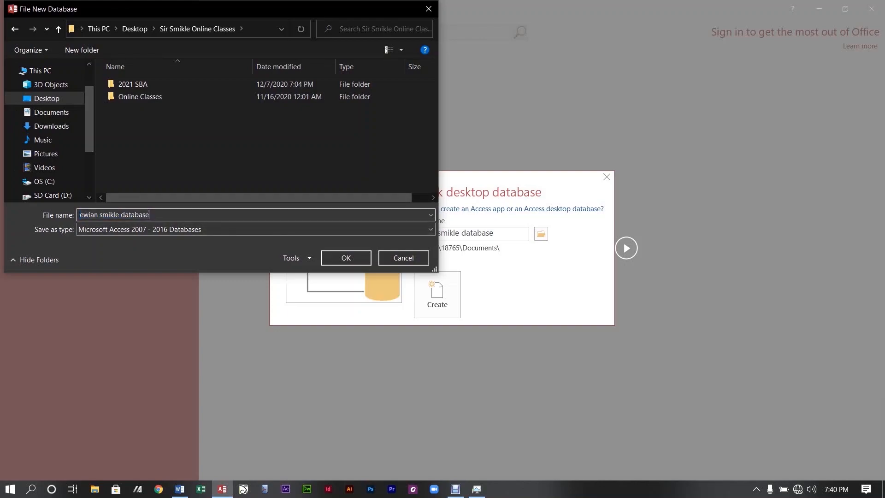
{"action": "type", "text": "sample"}
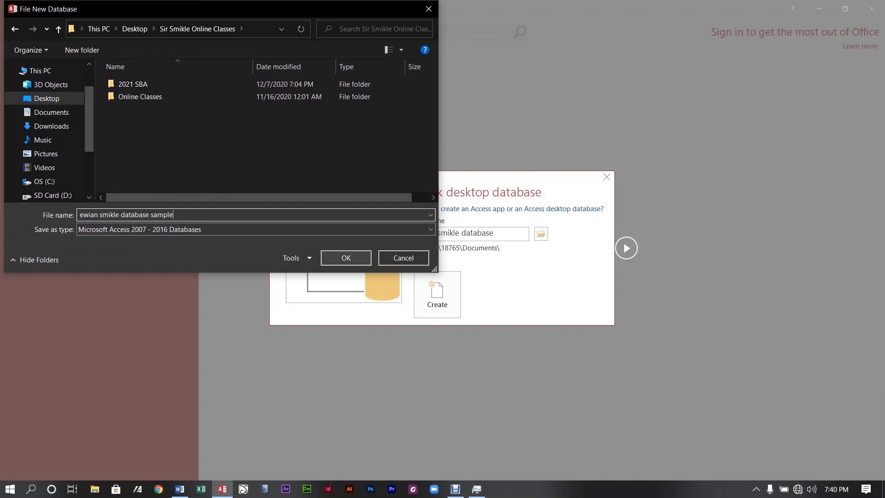
{"action": "key", "text": "Return"}
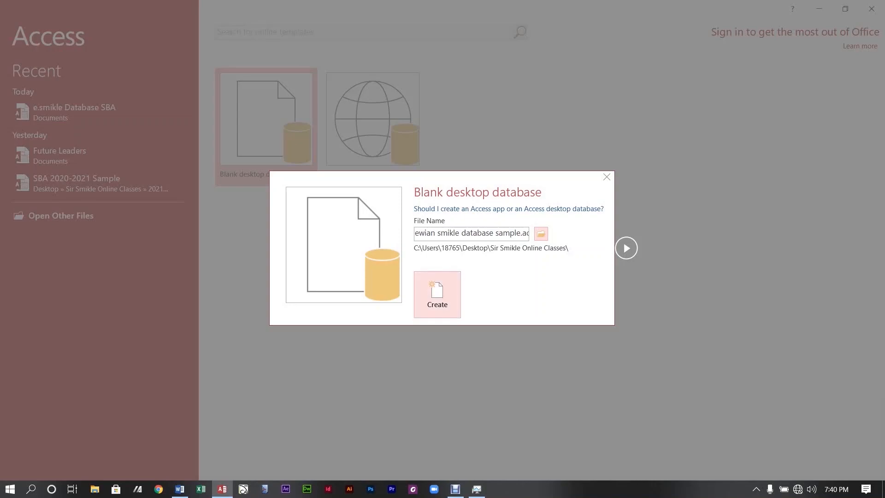
Create the new sample database, discard its default Table1 and widen the Navigation Pane.
{"action": "left_click", "coordinate": [438, 294]}
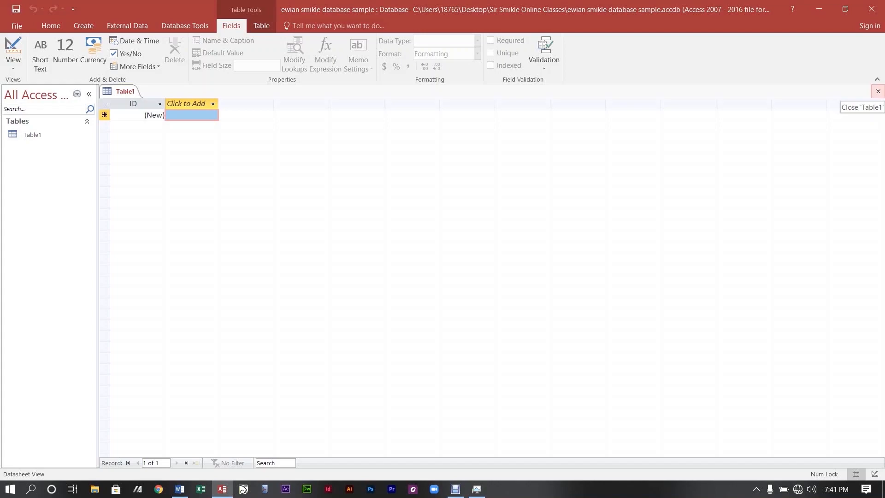
{"action": "left_click", "coordinate": [879, 90]}
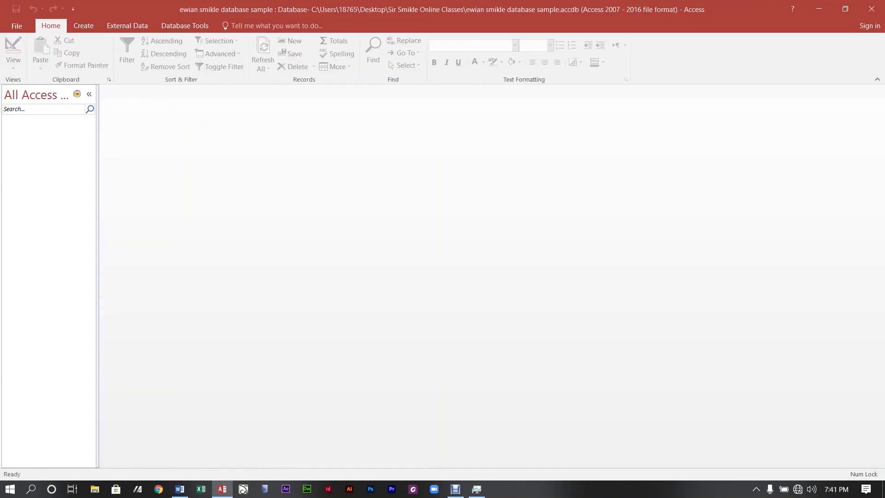
{"action": "left_click_drag", "start_coordinate": [98, 277], "coordinate": [115, 277]}
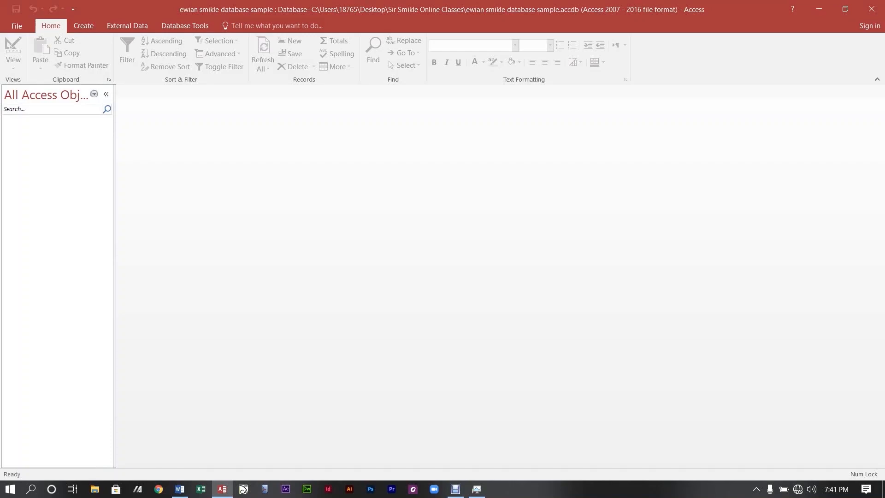
Launch Excel from the taskbar.
{"action": "left_click", "coordinate": [455, 489]}
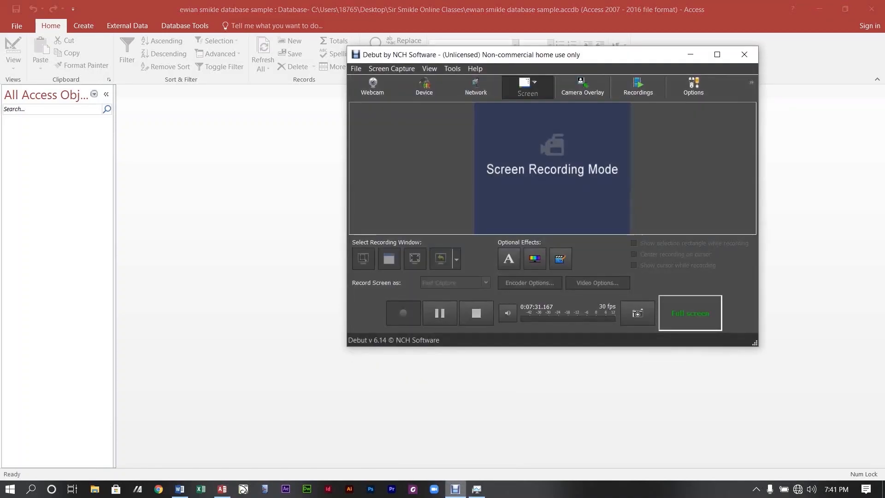
{"action": "left_click", "coordinate": [455, 488]}
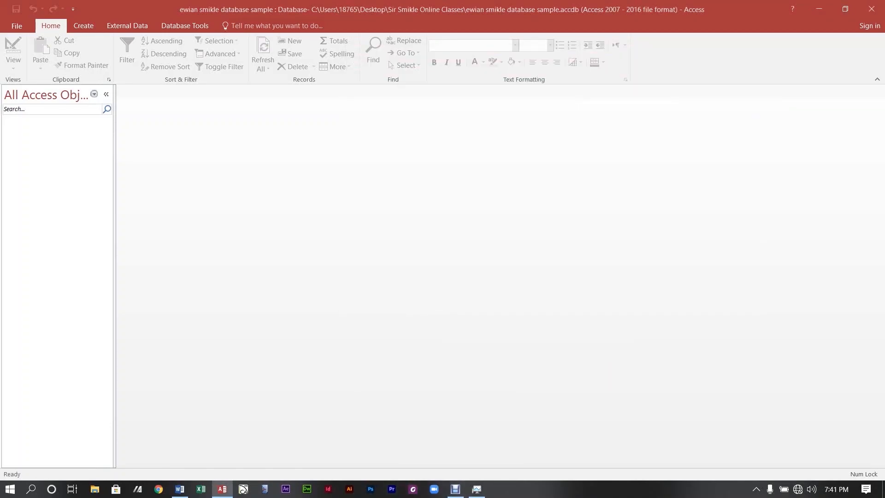
{"action": "left_click", "coordinate": [201, 489]}
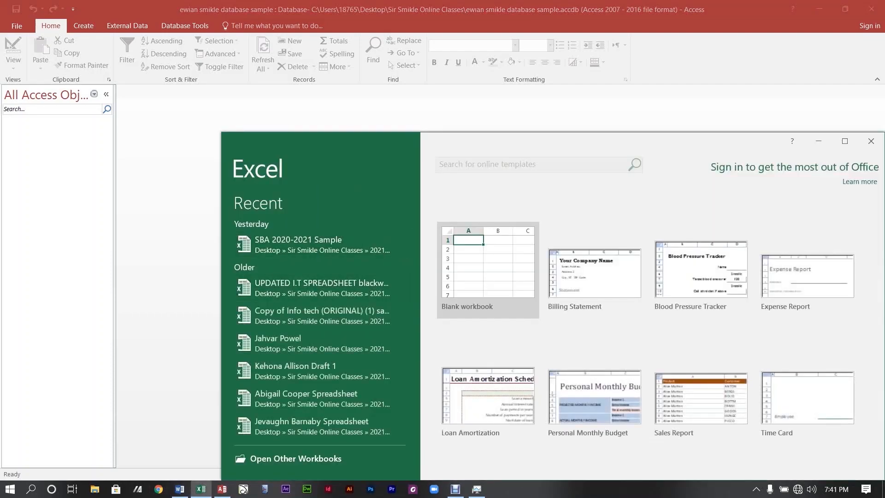
Open the recent SBA 2020-2021 Sample workbook maximized on its Task A sheet.
{"action": "left_click", "coordinate": [323, 244]}
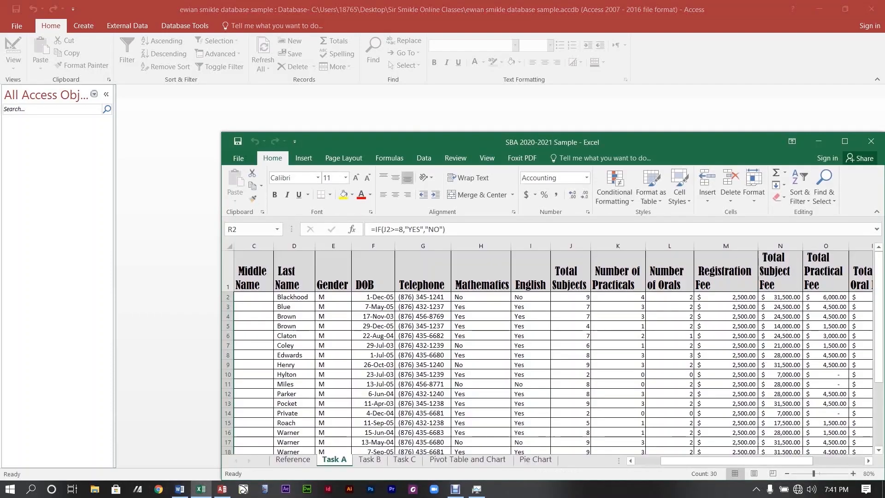
{"action": "left_click", "coordinate": [845, 141]}
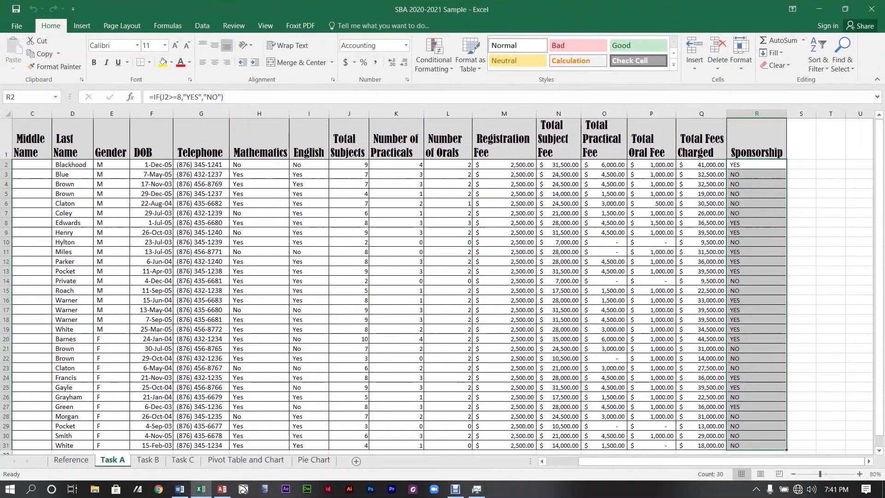
{"action": "left_click_drag", "start_coordinate": [799, 174], "coordinate": [799, 184]}
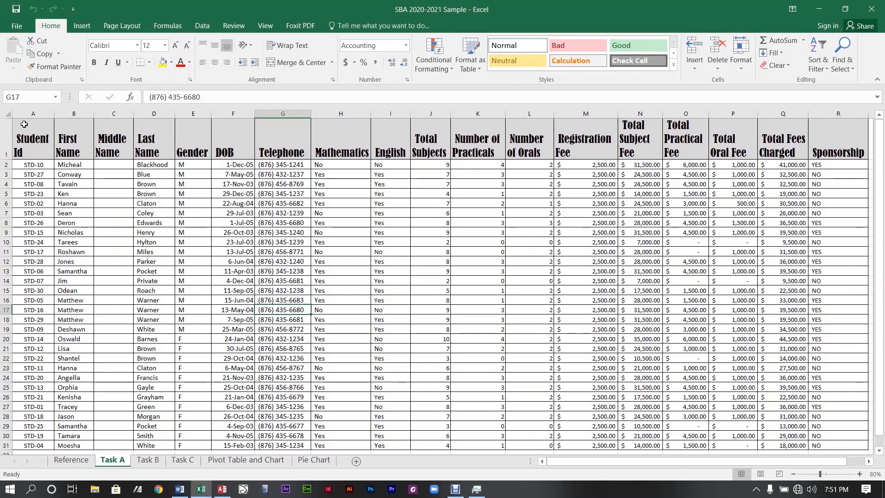
Select the Task A student data block starting at A1, headings included.
{"action": "left_click", "coordinate": [24, 125]}
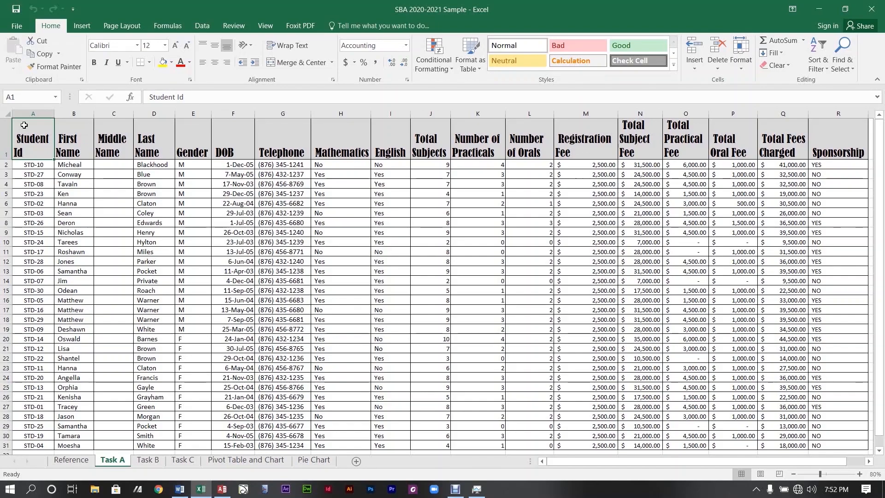
{"action": "left_click_drag", "start_coordinate": [50, 144], "coordinate": [709, 394]}
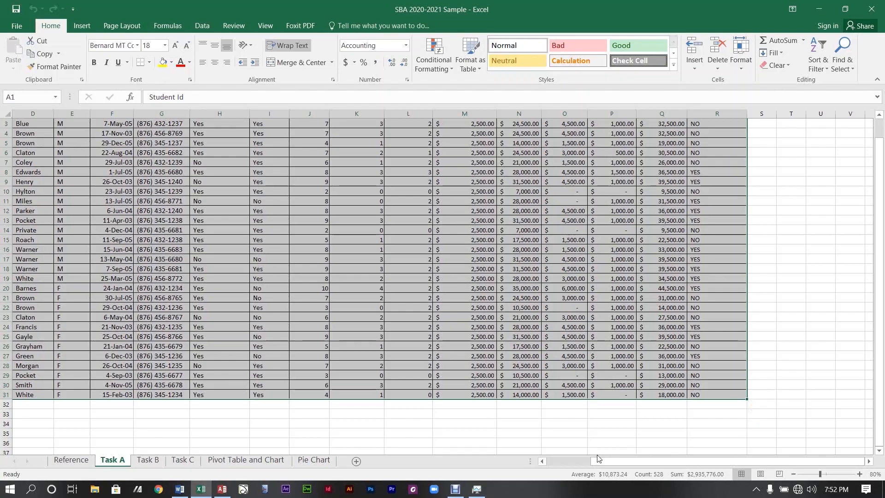
{"action": "left_click_drag", "start_coordinate": [712, 463], "coordinate": [621, 462]}
{"action": "left_click_drag", "start_coordinate": [880, 322], "coordinate": [884, 309]}
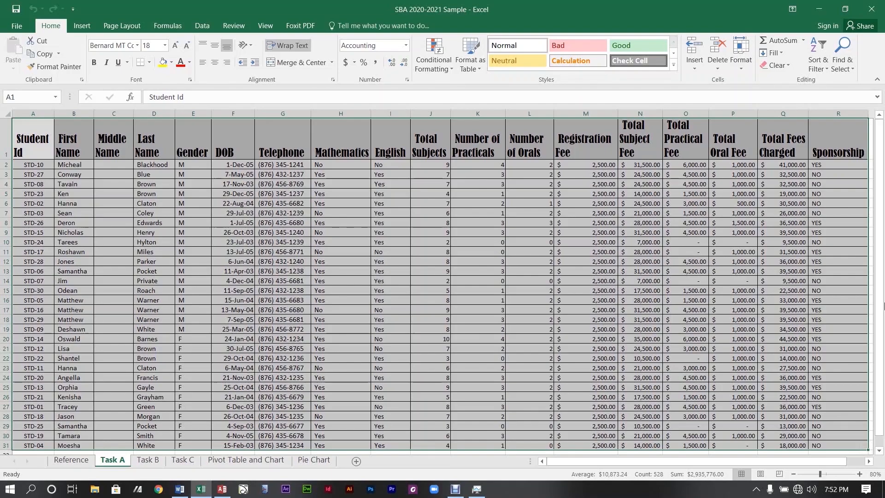
{"action": "left_click_drag", "start_coordinate": [881, 238], "coordinate": [867, 258]}
{"action": "left_click_drag", "start_coordinate": [788, 461], "coordinate": [708, 441]}
Copy the selected student records and minimize Excel to get back to Access.
{"action": "right_click", "coordinate": [28, 134]}
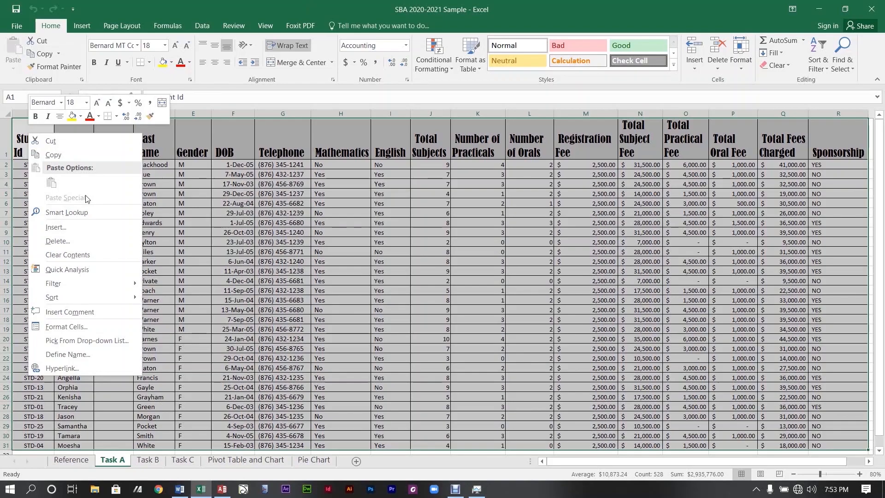
{"action": "left_click", "coordinate": [65, 155]}
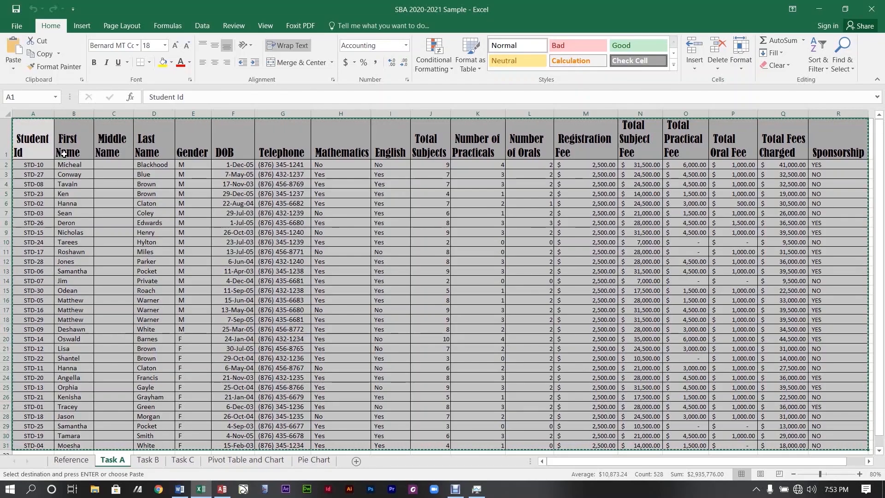
{"action": "left_click_drag", "start_coordinate": [565, 460], "coordinate": [626, 463]}
{"action": "mouse_move", "coordinate": [876, 229]}
{"action": "left_mouse_down"}
{"action": "mouse_move", "coordinate": [881, 245]}
{"action": "mouse_move", "coordinate": [881, 233]}
{"action": "left_mouse_up"}
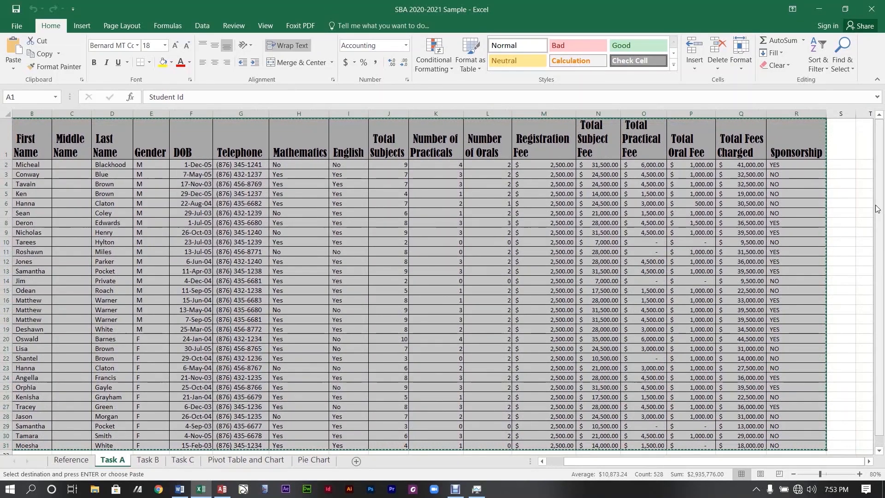
{"action": "left_click_drag", "start_coordinate": [800, 461], "coordinate": [784, 466]}
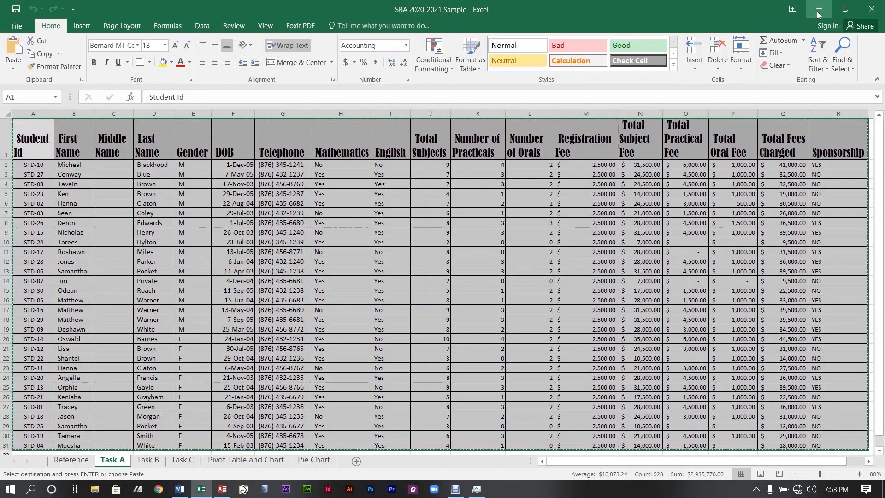
{"action": "left_click", "coordinate": [817, 11]}
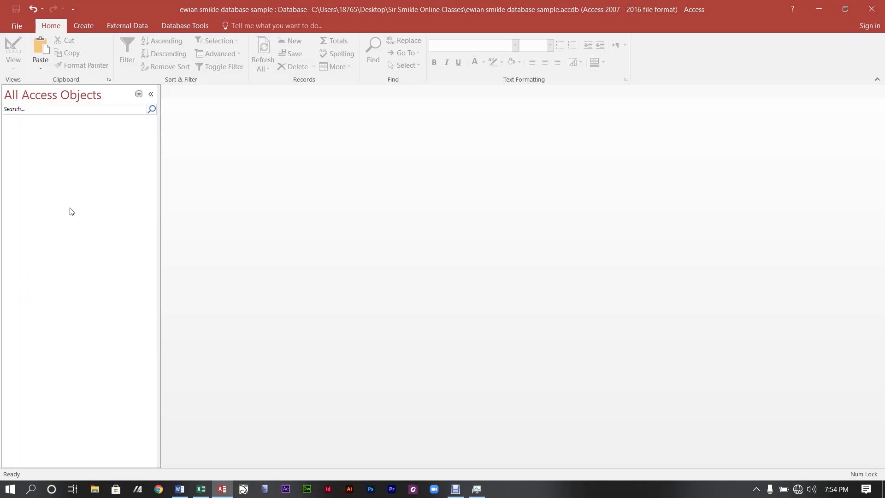
Paste the student data into the Navigation Pane as table Task A, first row as headings.
{"action": "right_click", "coordinate": [55, 171]}
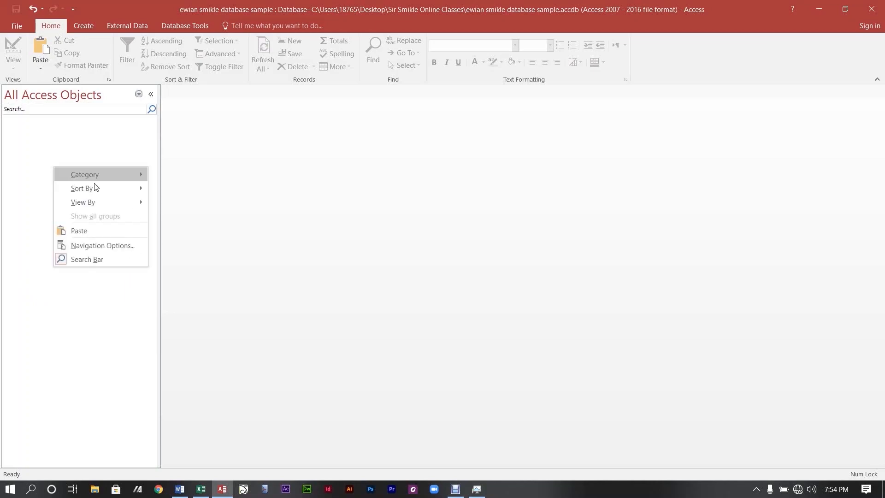
{"action": "mouse_move", "coordinate": [87, 191]}
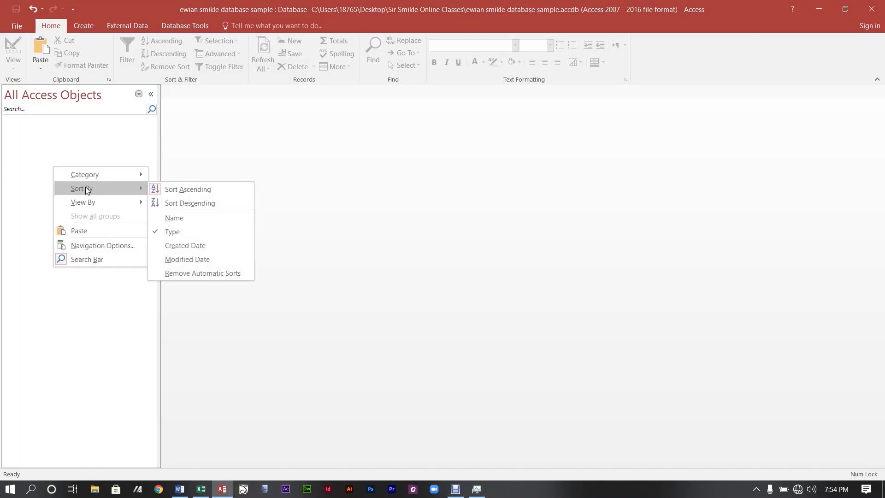
{"action": "left_click", "coordinate": [83, 232]}
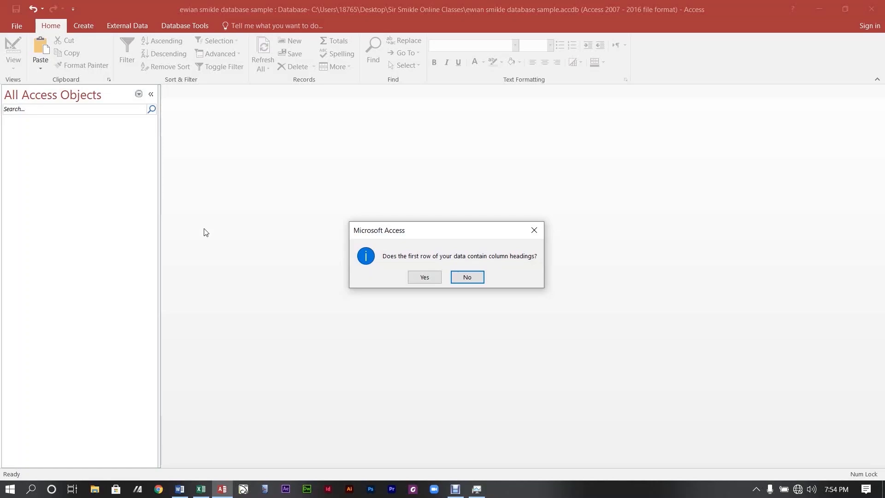
{"action": "left_click", "coordinate": [419, 278]}
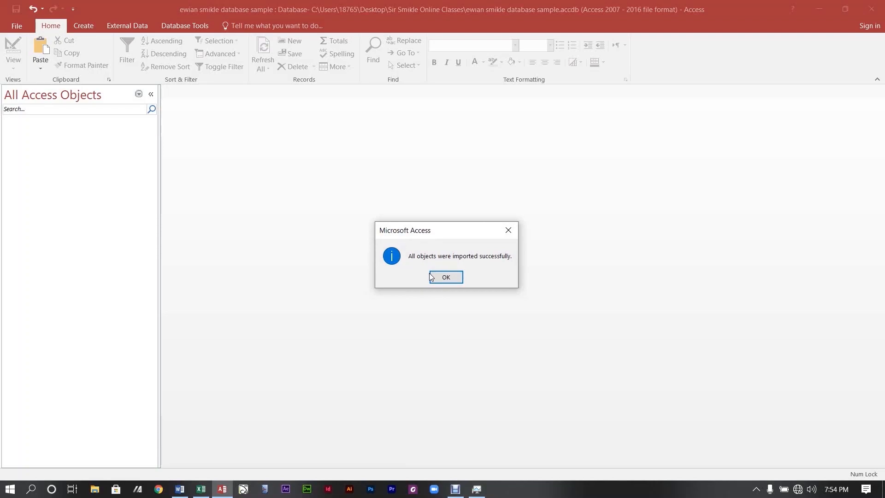
{"action": "left_click", "coordinate": [444, 278]}
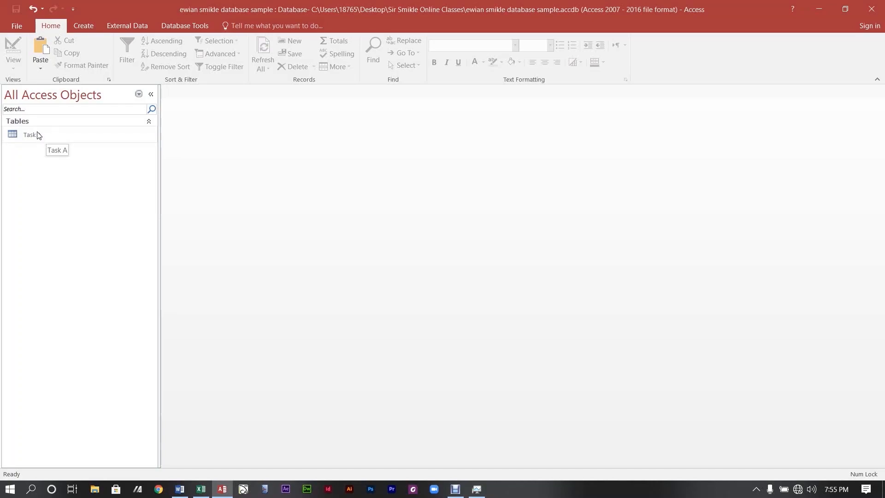
Open the Task A table to check its 30 student records, then switch to the Word brief.
{"action": "double_click", "coordinate": [38, 135]}
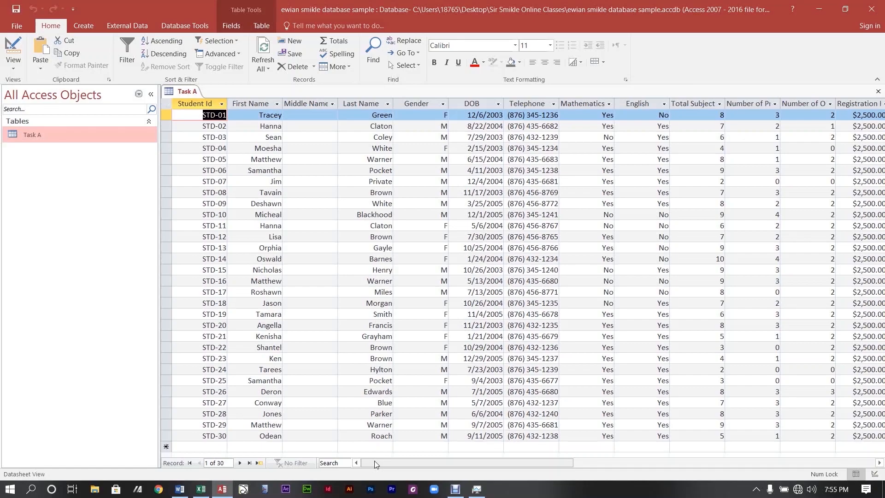
{"action": "mouse_move", "coordinate": [375, 462]}
{"action": "left_mouse_down"}
{"action": "mouse_move", "coordinate": [574, 458]}
{"action": "mouse_move", "coordinate": [392, 452]}
{"action": "mouse_move", "coordinate": [369, 461]}
{"action": "left_mouse_up"}
{"action": "mouse_move", "coordinate": [367, 462]}
{"action": "left_mouse_down"}
{"action": "mouse_move", "coordinate": [473, 469]}
{"action": "mouse_move", "coordinate": [354, 462]}
{"action": "left_mouse_up"}
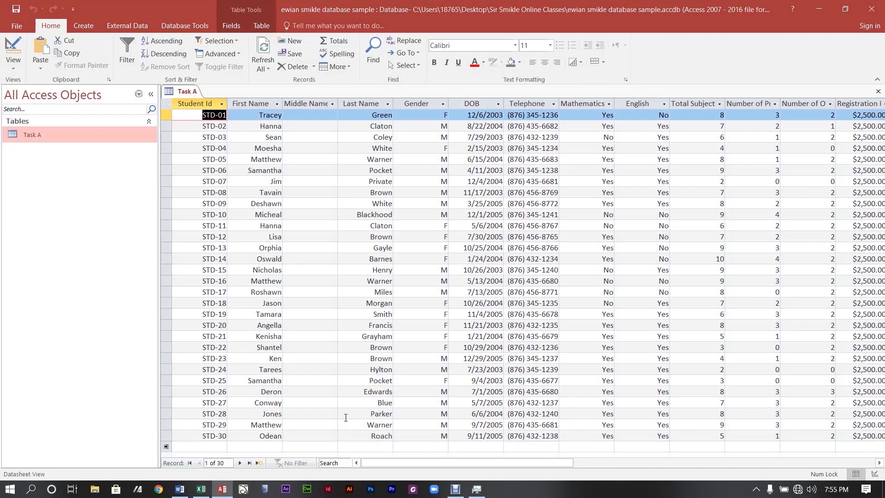
{"action": "left_click", "coordinate": [183, 494]}
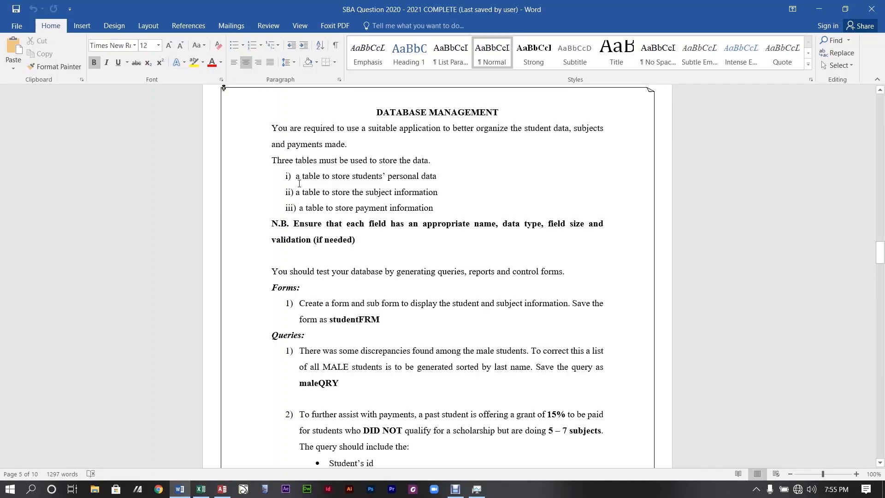
Go back from the Word brief to the open Task A table in Access.
{"action": "left_click", "coordinate": [819, 9]}
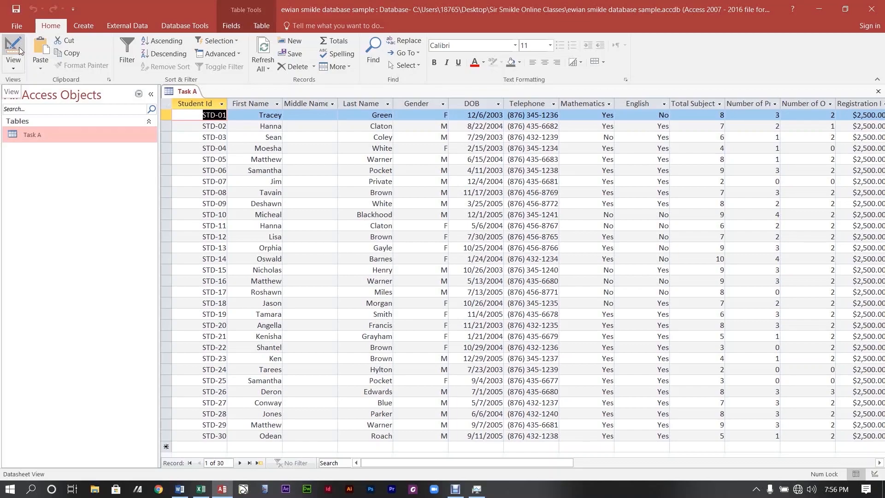
Switch the Task A table to Design View from the Home View menu.
{"action": "left_click", "coordinate": [15, 67]}
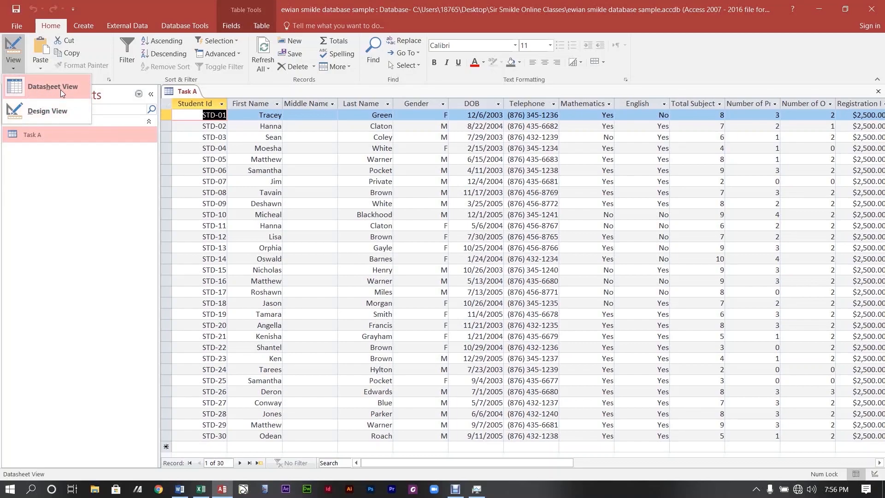
{"action": "left_click", "coordinate": [39, 112]}
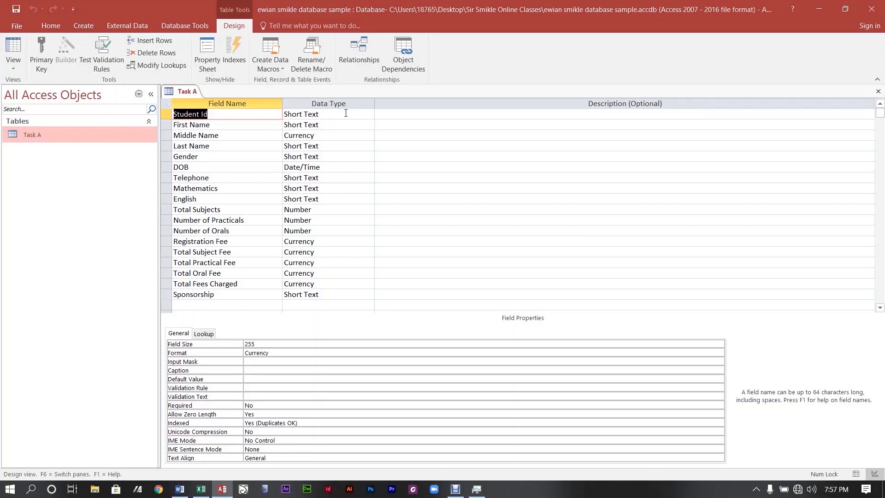
{"action": "left_click", "coordinate": [259, 139]}
{"action": "left_click", "coordinate": [250, 115]}
{"action": "left_click", "coordinate": [166, 188]}
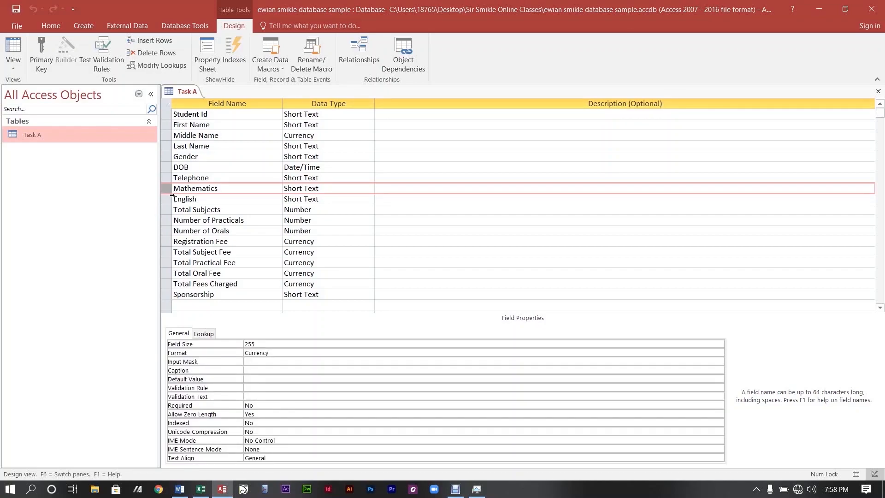
Delete the Mathematics and English fields from Task A.
{"action": "key", "text": "Delete"}
{"action": "left_click", "coordinate": [421, 281]}
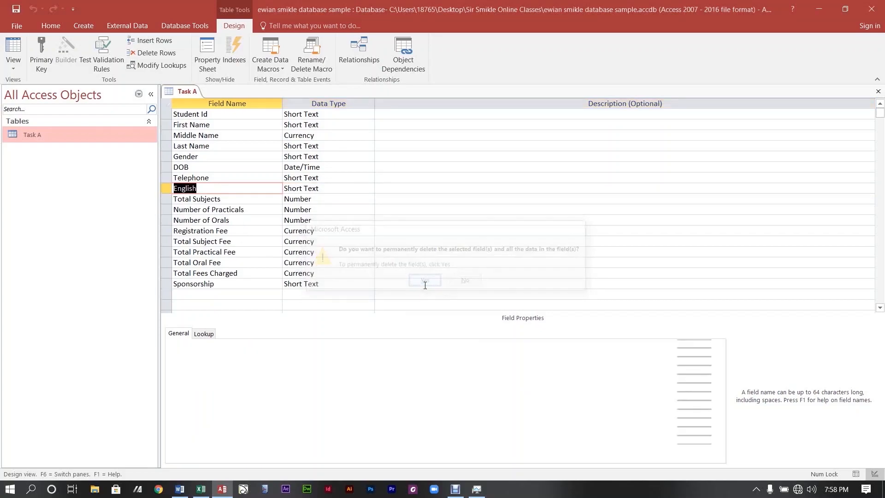
{"action": "left_click", "coordinate": [165, 189]}
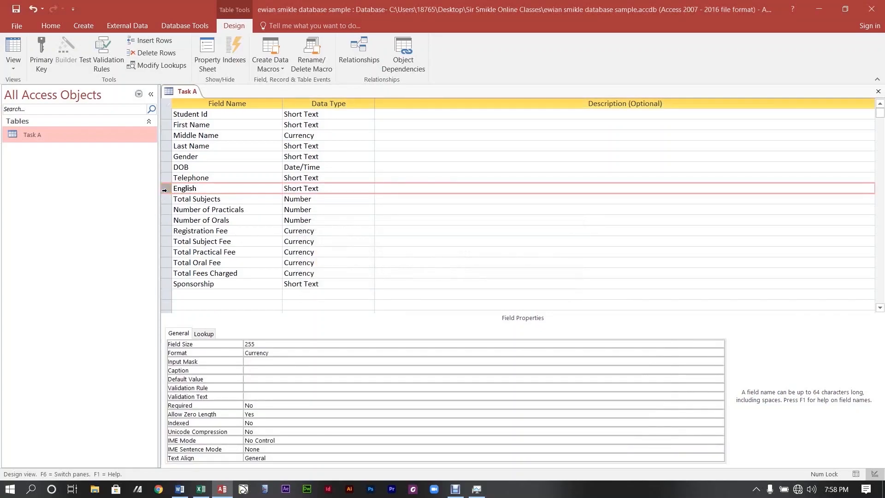
{"action": "key", "text": "Delete"}
{"action": "left_click", "coordinate": [423, 284]}
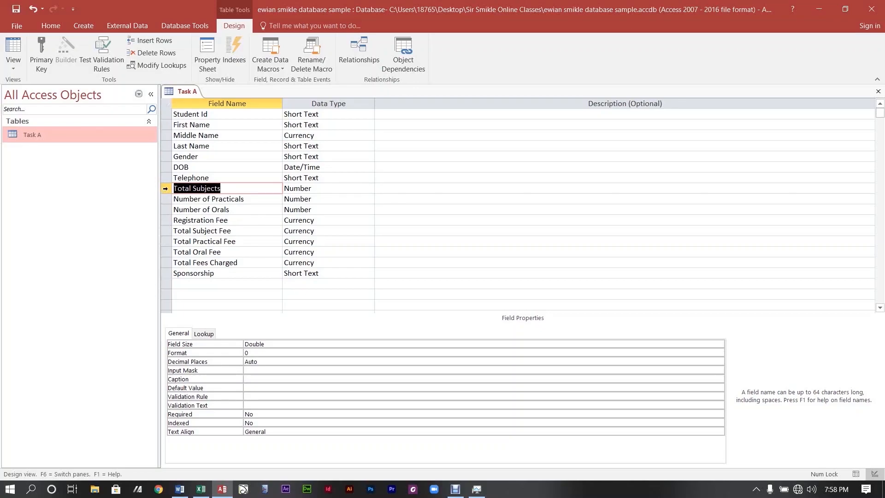
Delete the fields from Total Subjects down through Sponsorship in one go.
{"action": "left_click", "coordinate": [165, 189]}
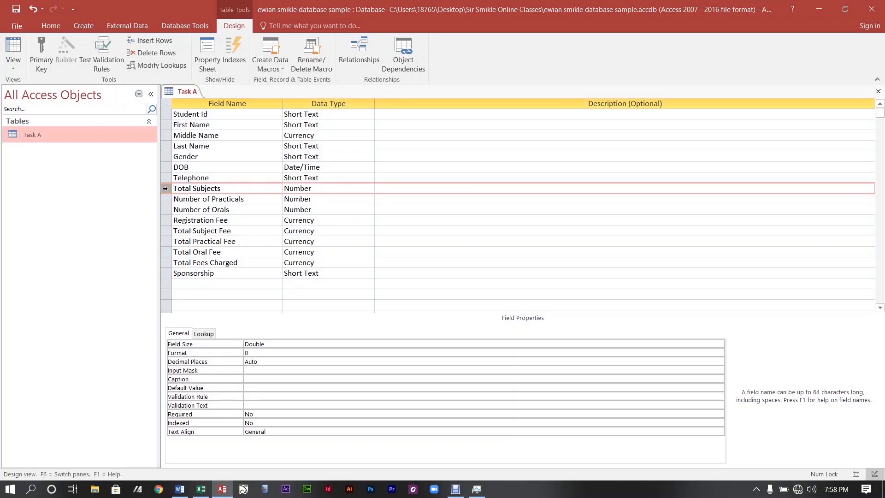
{"action": "left_click_drag", "start_coordinate": [165, 188], "coordinate": [161, 269]}
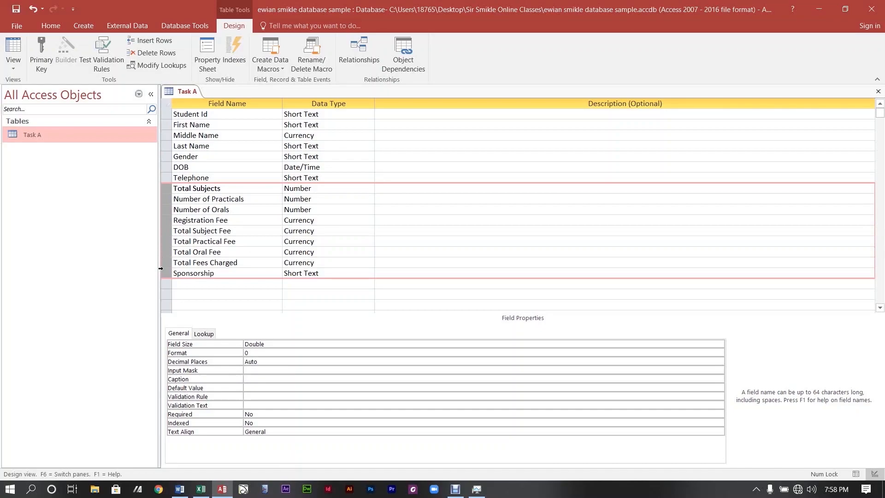
{"action": "left_click_drag", "start_coordinate": [161, 268], "coordinate": [161, 268]}
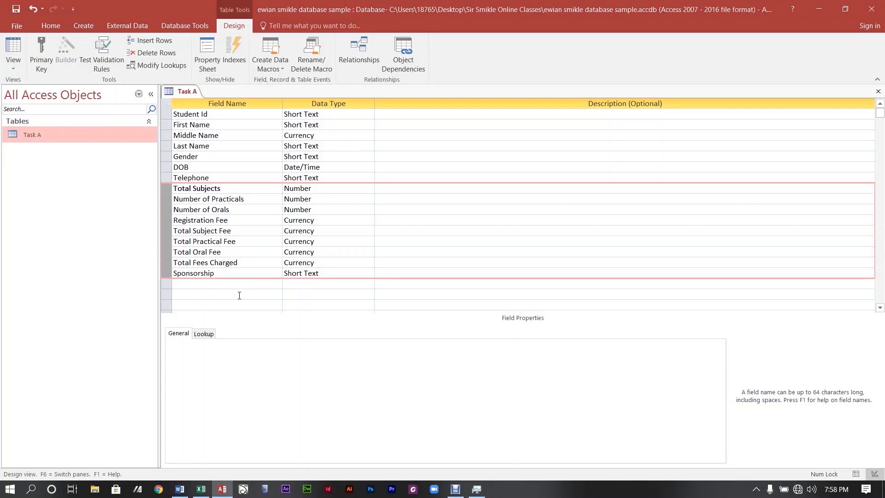
{"action": "key", "text": "Delete"}
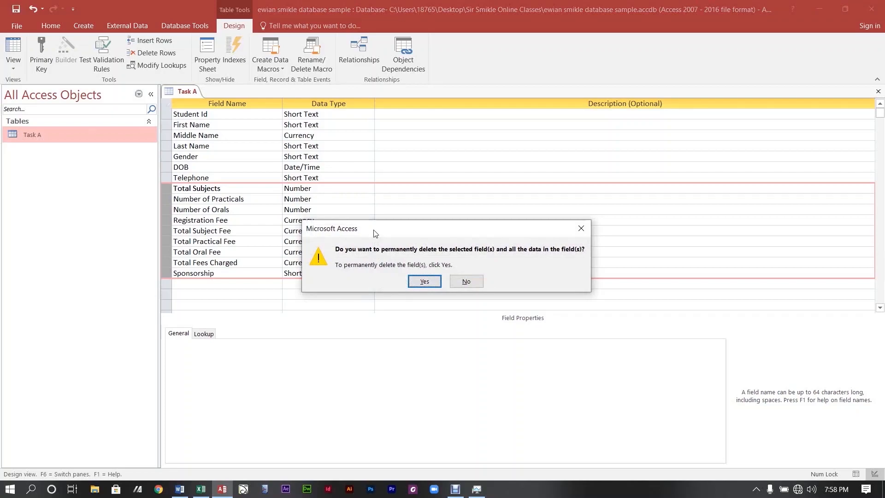
{"action": "left_click", "coordinate": [425, 282]}
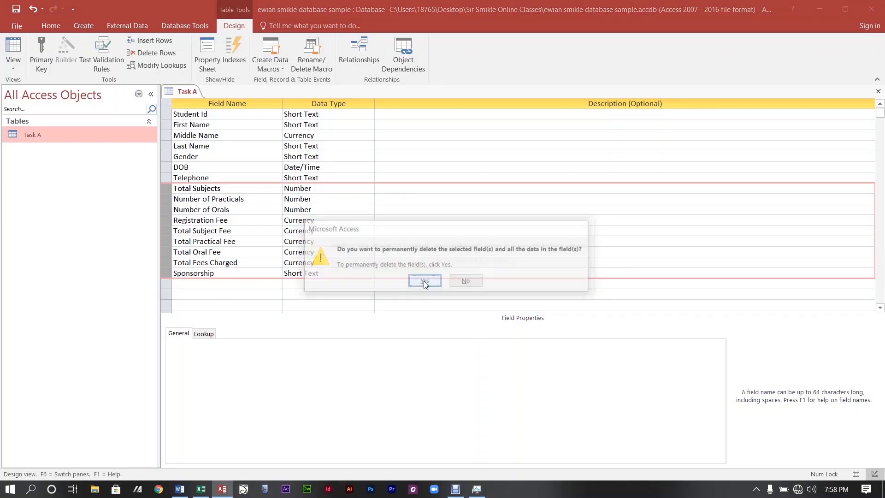
{"action": "left_click", "coordinate": [424, 285]}
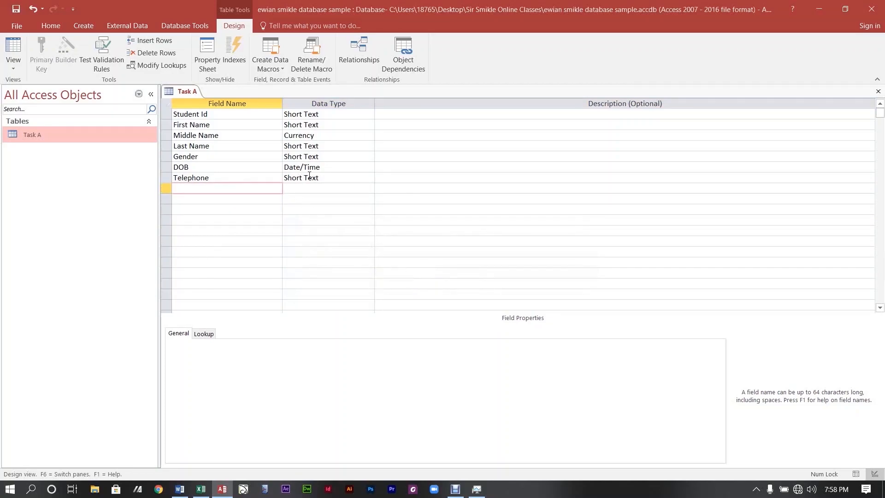
Make Middle Name Short Text, review field types, and place the cursor in Student Id's description.
{"action": "left_click", "coordinate": [348, 174]}
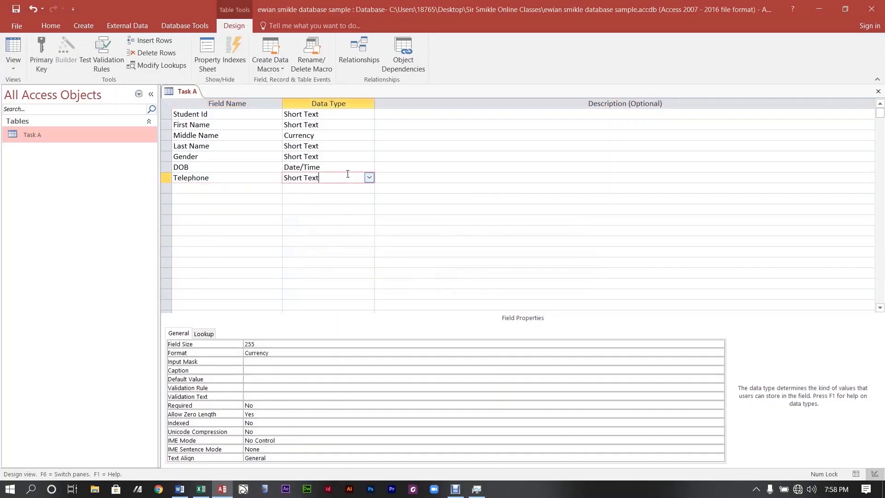
{"action": "left_click", "coordinate": [368, 134]}
{"action": "left_click", "coordinate": [348, 147]}
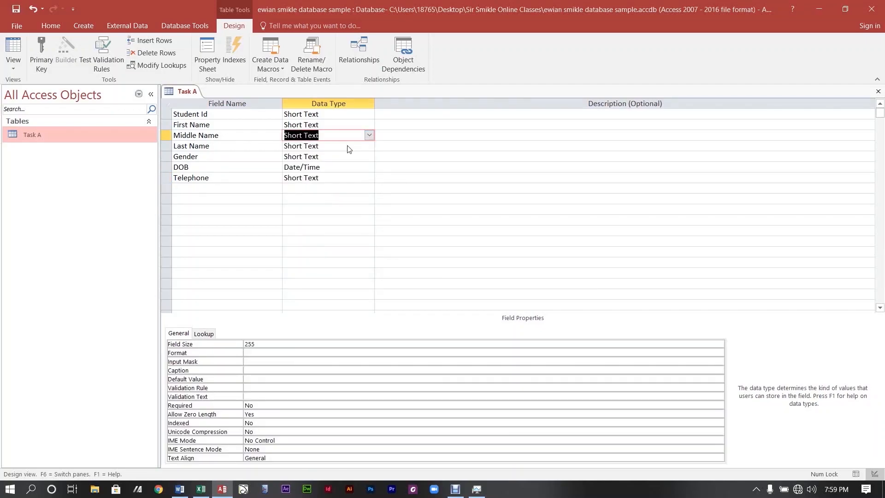
{"action": "left_click", "coordinate": [346, 166]}
{"action": "left_click", "coordinate": [346, 116]}
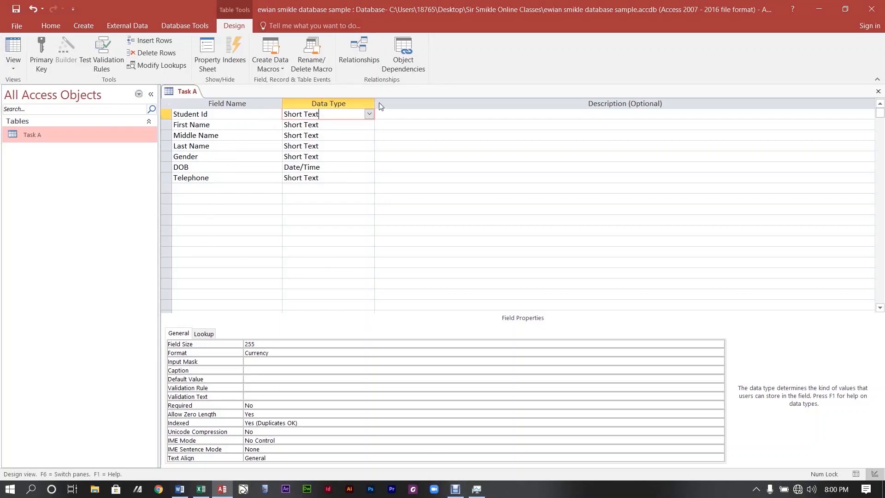
{"action": "left_click", "coordinate": [386, 114]}
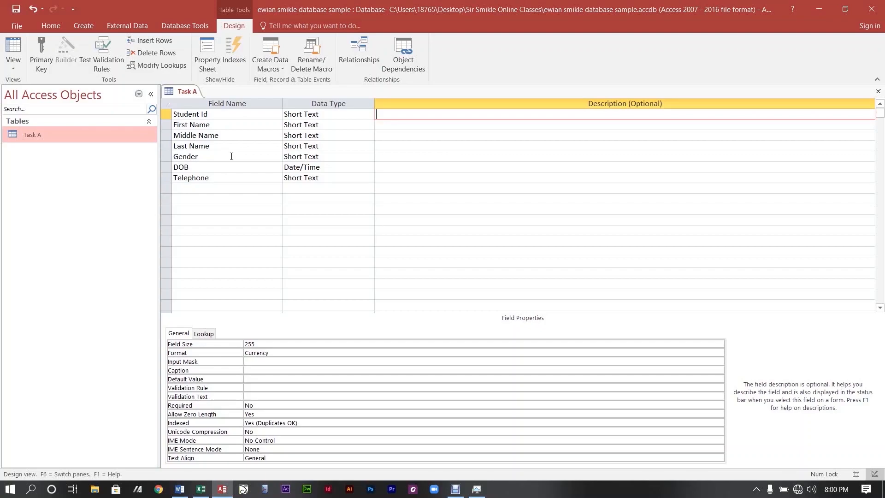
Describe Student Id as 'Store student ID number', undoing the stray text added to Gender.
{"action": "type", "text": "Store student ID n"}
{"action": "left_click", "coordinate": [231, 156]}
{"action": "type", "text": "mber"}
{"action": "key", "text": "ctrl+z"}
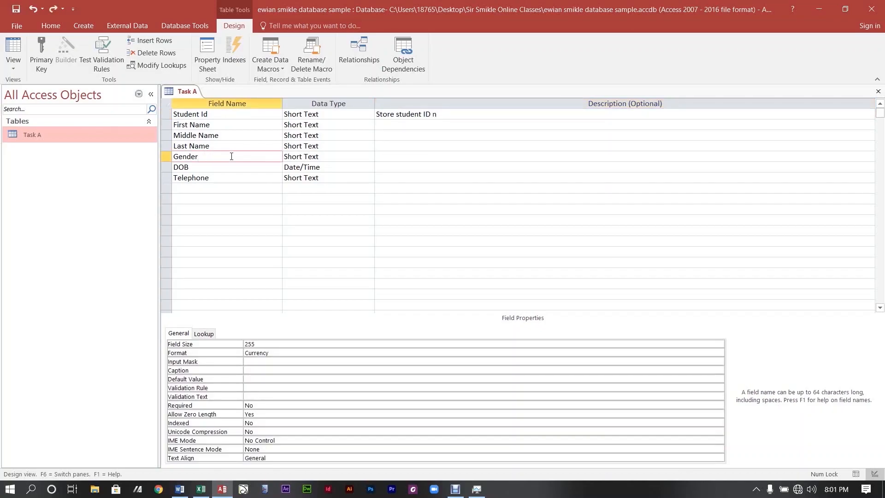
{"action": "left_click", "coordinate": [449, 114]}
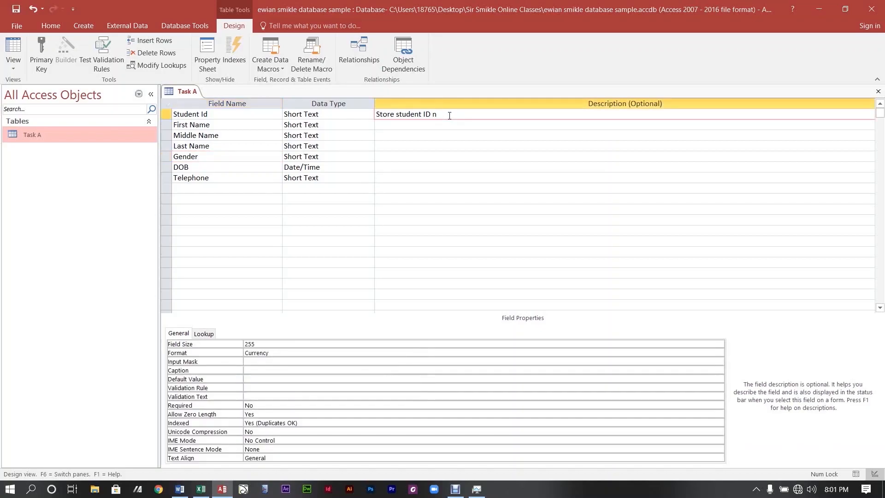
{"action": "key", "text": "XF86TouchpadToggle"}
{"action": "type", "text": "Store student ID number"}
Describe First, Middle and Last Name ('Store … name of student') and Gender ('Store the gender of the student').
{"action": "left_click", "coordinate": [429, 125]}
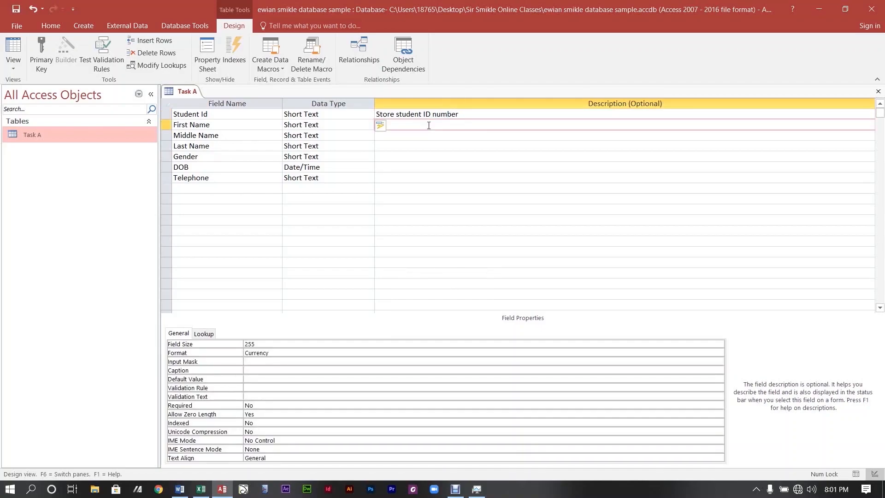
{"action": "type", "text": "Store first name of student"}
{"action": "left_click", "coordinate": [404, 137]}
{"action": "type", "text": "S"}
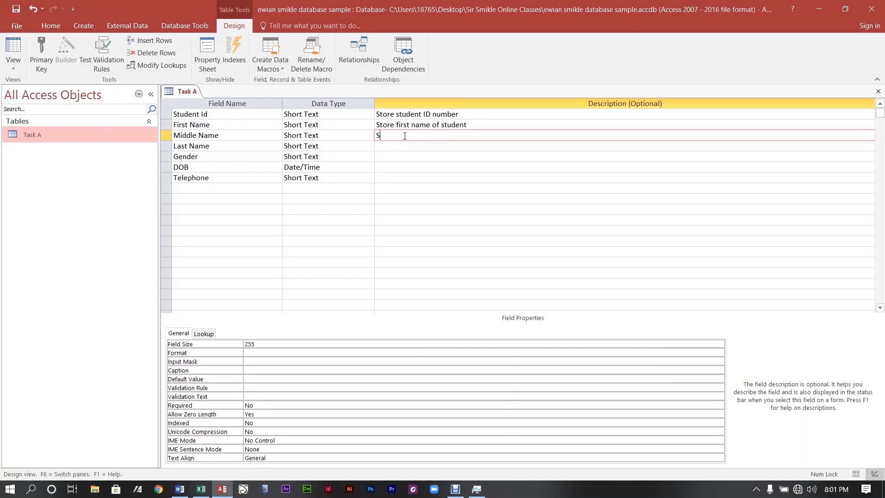
{"action": "type", "text": "tore middle name of student"}
{"action": "left_click", "coordinate": [389, 145]}
{"action": "type", "text": "S"}
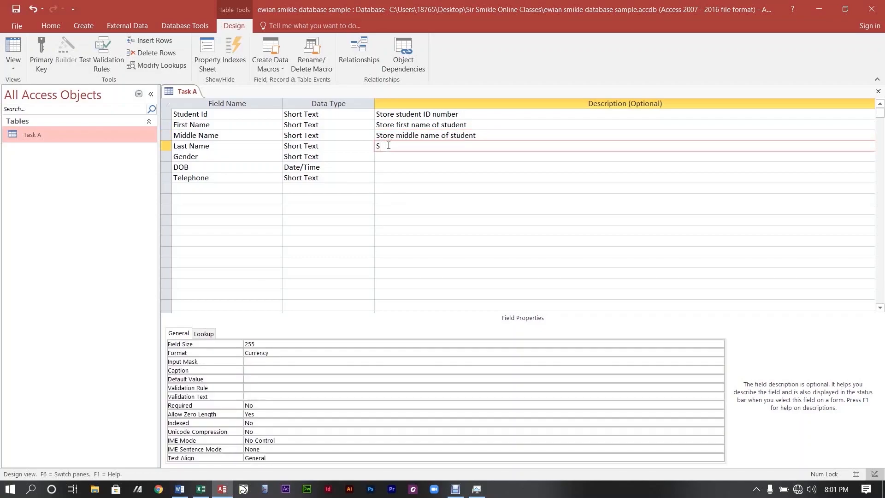
{"action": "type", "text": "tore last name of student"}
{"action": "left_click", "coordinate": [380, 155]}
{"action": "type", "text": "Store the gende"}
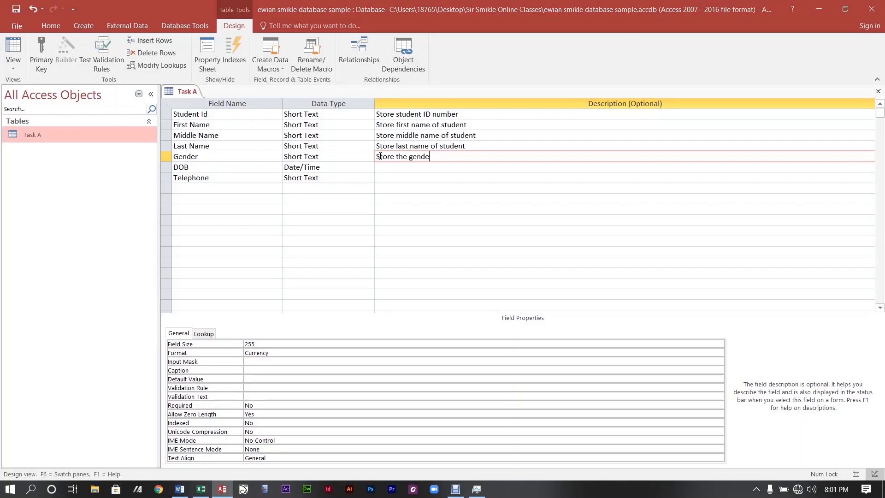
{"action": "type", "text": "r of the student"}
Describe DOB as 'Store the DOB of the student' and Telephone as 'Store the telephone number of the student'.
{"action": "left_click", "coordinate": [381, 167]}
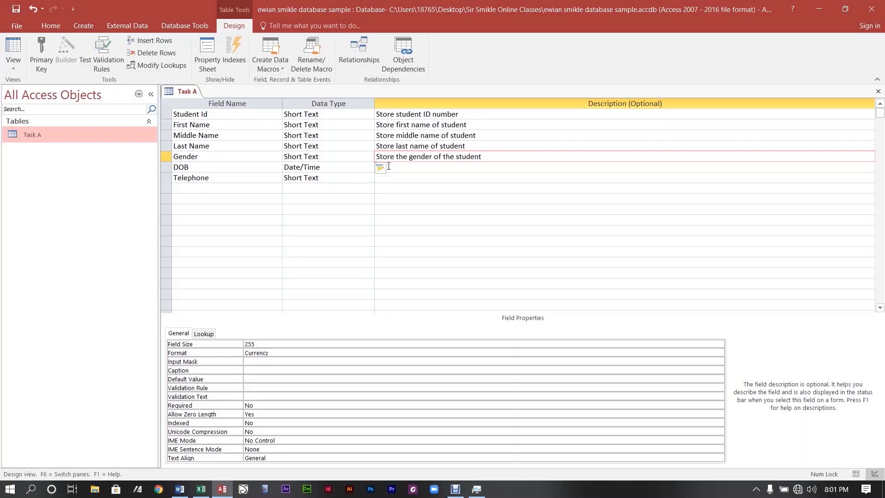
{"action": "type", "text": "Store the"}
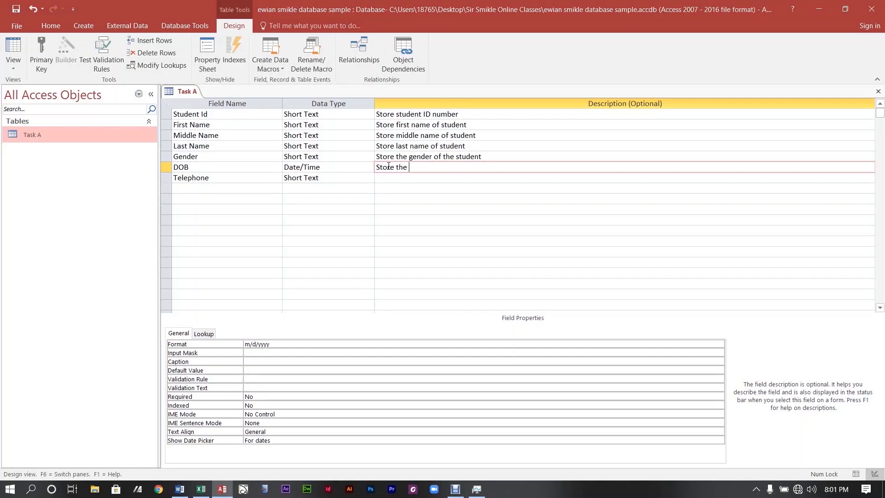
{"action": "type", "text": "DOB of the student"}
{"action": "left_click", "coordinate": [389, 178]}
{"action": "type", "text": "Store the "}
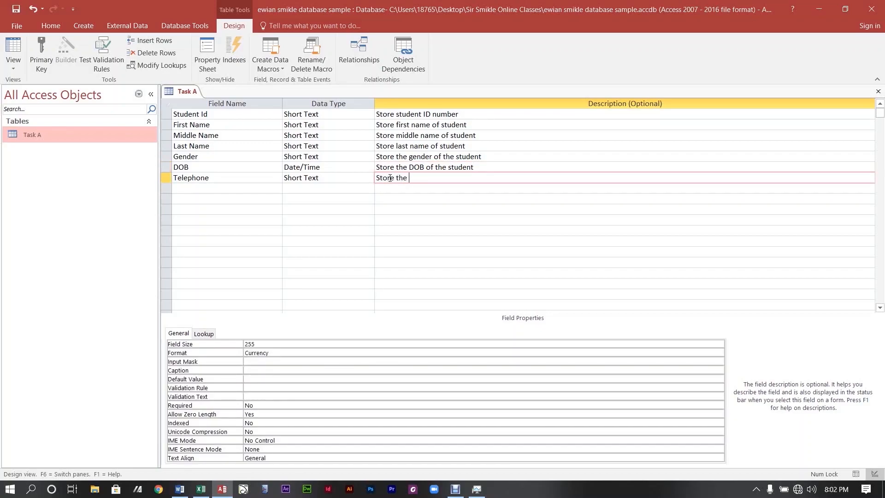
{"action": "type", "text": "telephone number of student"}
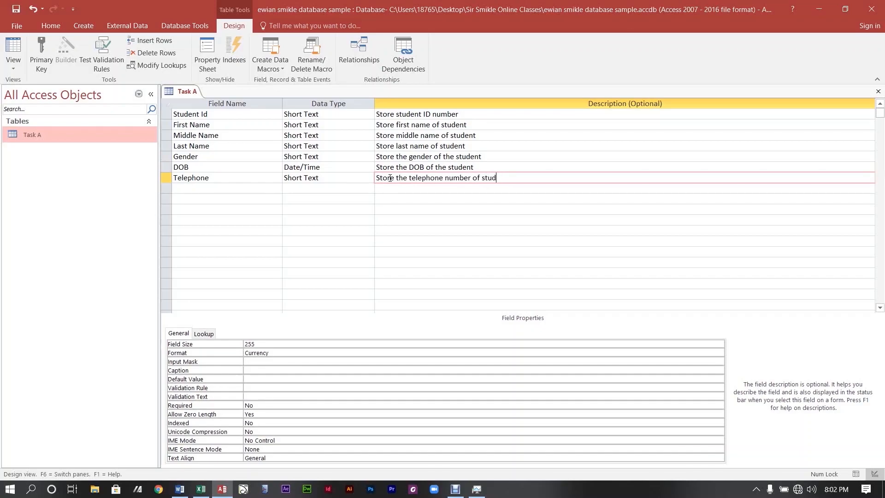
{"action": "key", "text": "BackSpace"}
{"action": "key", "text": "BackSpace"}
{"action": "key", "text": "BackSpace"}
{"action": "key", "text": "BackSpace"}
{"action": "key", "text": "BackSpace"}
{"action": "key", "text": "BackSpace"}
{"action": "key", "text": "BackSpace"}
{"action": "type", "text": "thje"}
{"action": "key", "text": "BackSpace"}
{"action": "key", "text": "BackSpace"}
{"action": "type", "text": "e student"}
{"action": "left_click", "coordinate": [530, 137]}
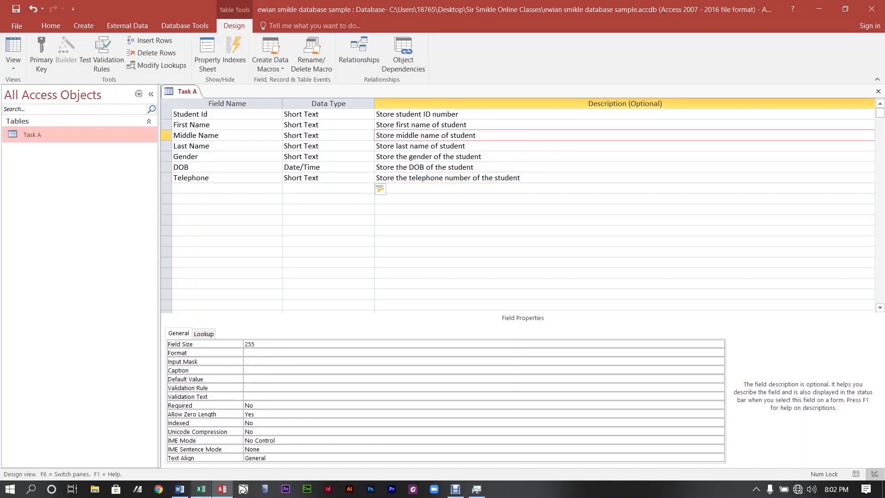
{"action": "left_click", "coordinate": [180, 489]}
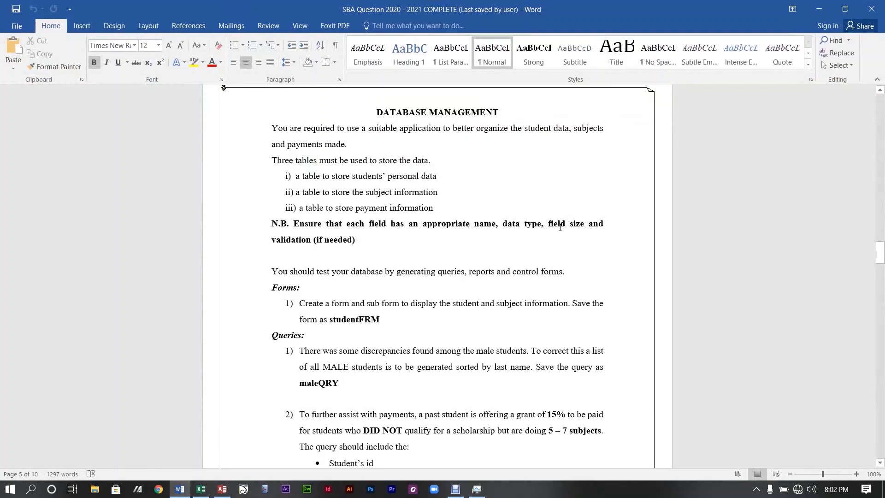
Minimize Word after reading the database requirements and return to the Access table design.
{"action": "left_click", "coordinate": [819, 9]}
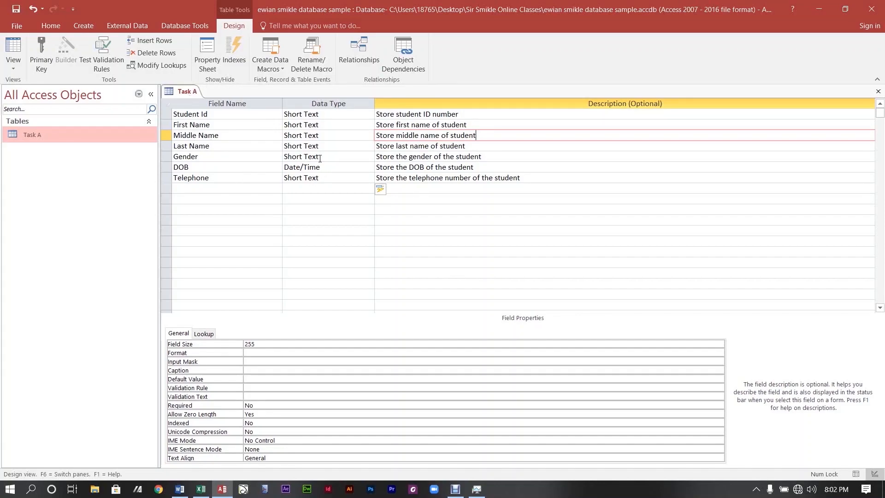
Review each field's properties in the Task A design, including Telephone and First Name.
{"action": "left_click", "coordinate": [225, 119]}
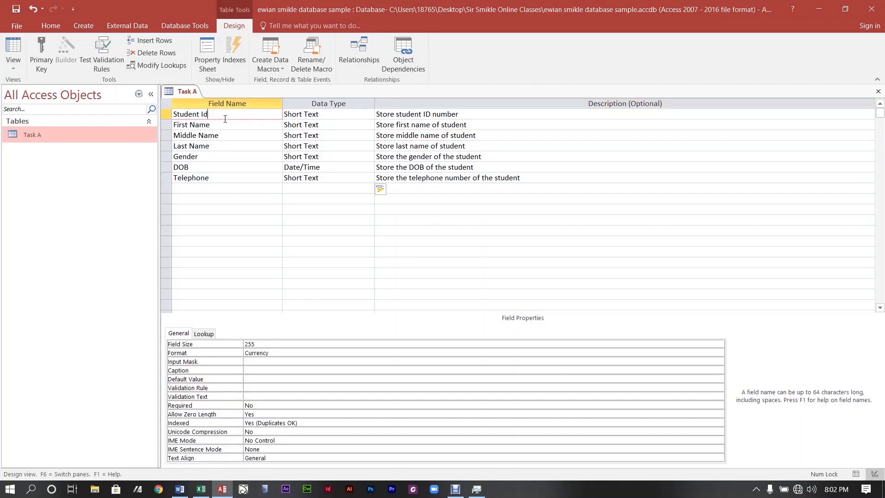
{"action": "left_click", "coordinate": [295, 345]}
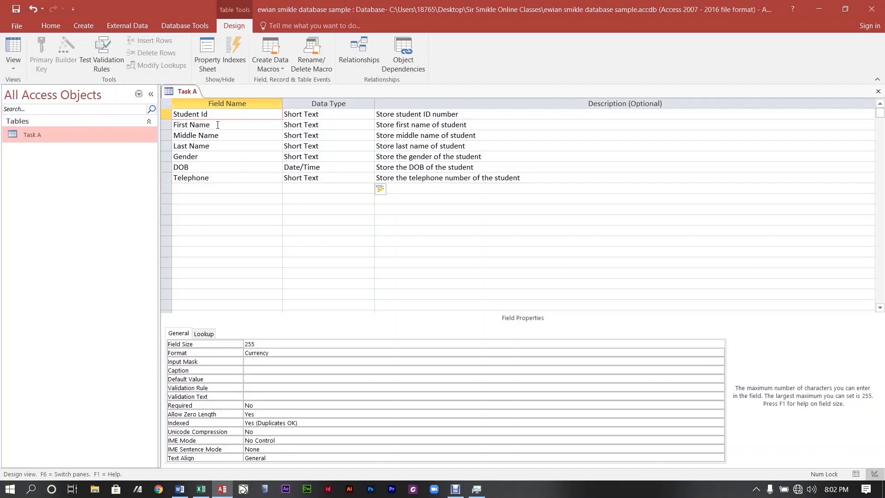
{"action": "left_click", "coordinate": [217, 174]}
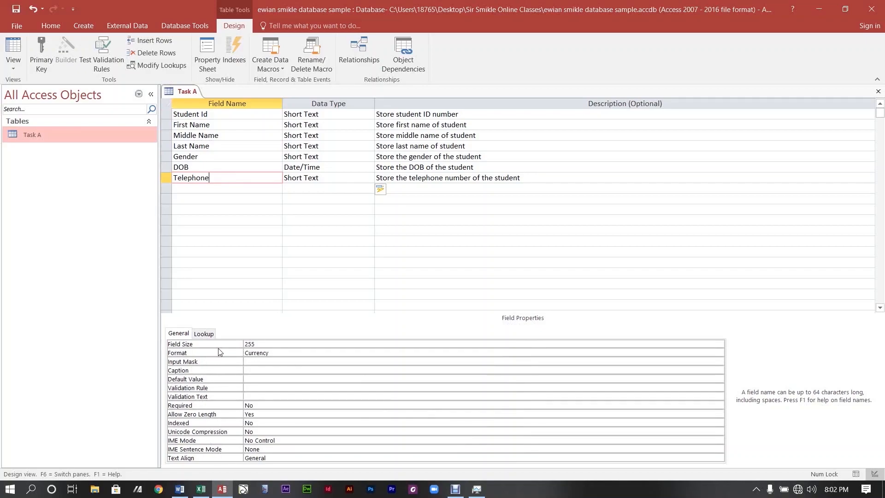
{"action": "left_click", "coordinate": [229, 113]}
{"action": "left_click", "coordinate": [204, 136]}
{"action": "left_click", "coordinate": [198, 177]}
{"action": "left_click", "coordinate": [200, 166]}
{"action": "left_click", "coordinate": [202, 147]}
{"action": "left_click", "coordinate": [212, 136]}
{"action": "left_click", "coordinate": [215, 125]}
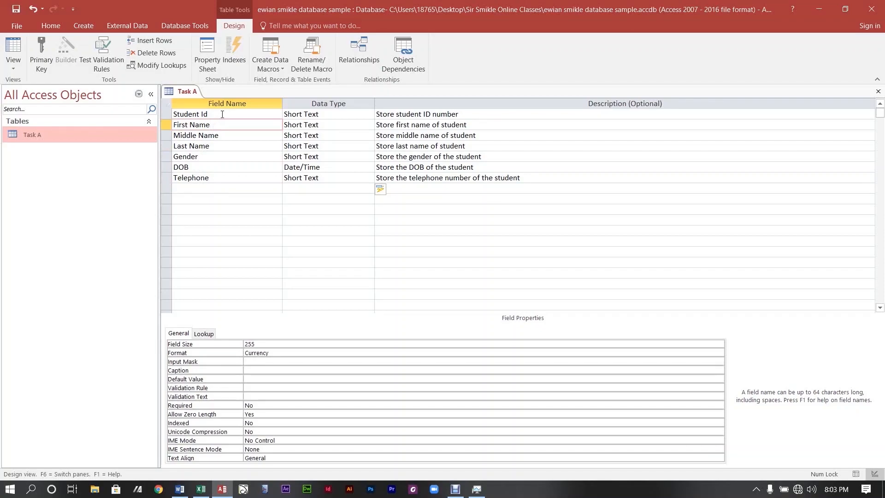
Change the Student Id field size from 255 to 6.
{"action": "left_click", "coordinate": [223, 115]}
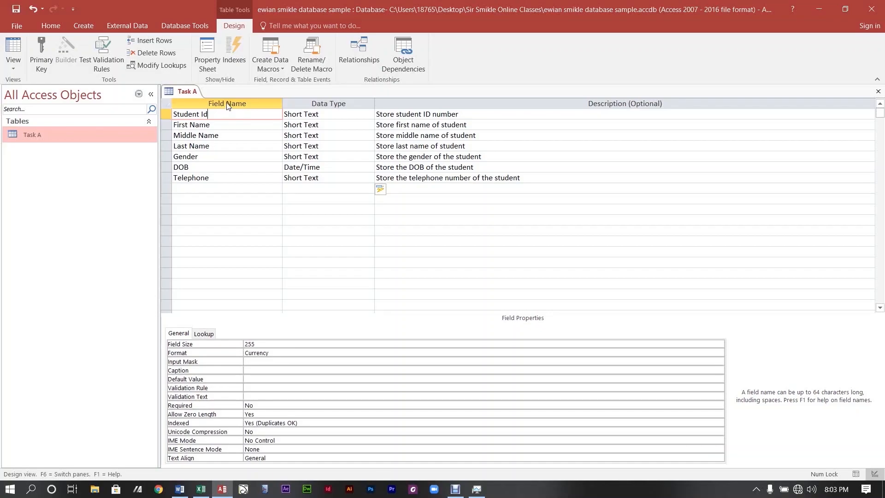
{"action": "left_click", "coordinate": [228, 137]}
{"action": "left_click", "coordinate": [237, 118]}
{"action": "left_click", "coordinate": [275, 344]}
{"action": "key", "text": "BackSpace"}
{"action": "key", "text": "BackSpace"}
{"action": "key", "text": "BackSpace"}
{"action": "type", "text": "6"}
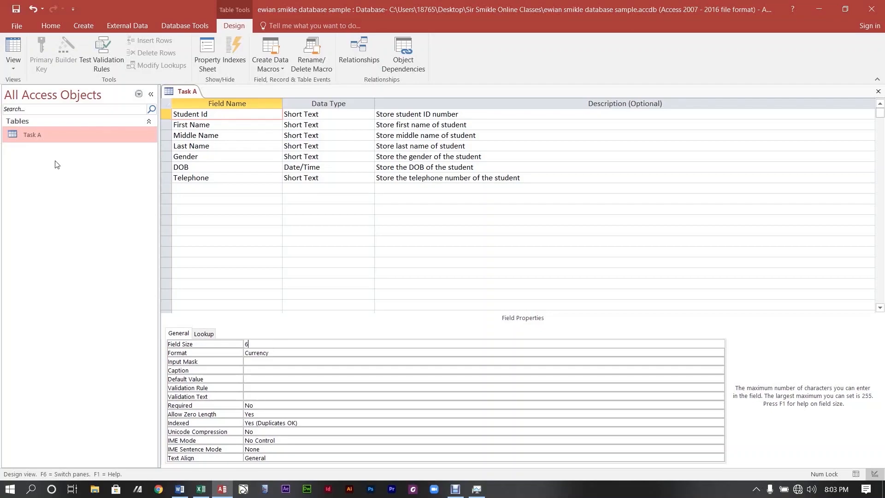
{"action": "left_click", "coordinate": [206, 491]}
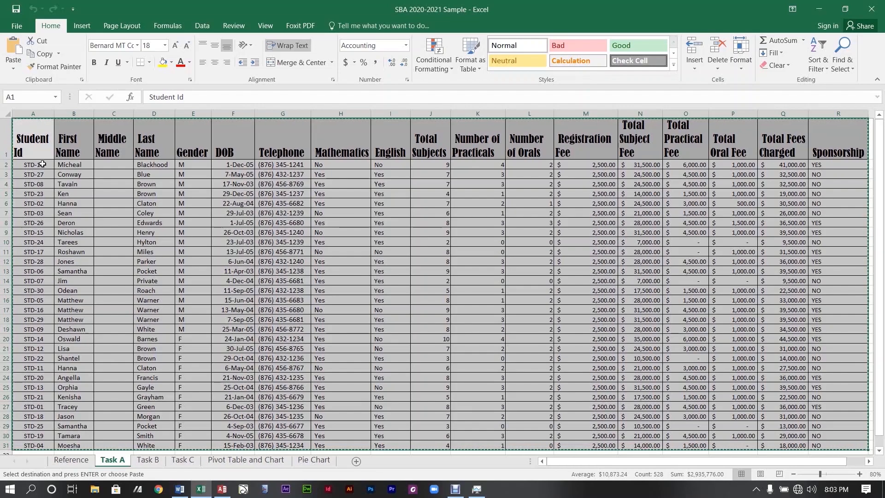
{"action": "left_click", "coordinate": [820, 11]}
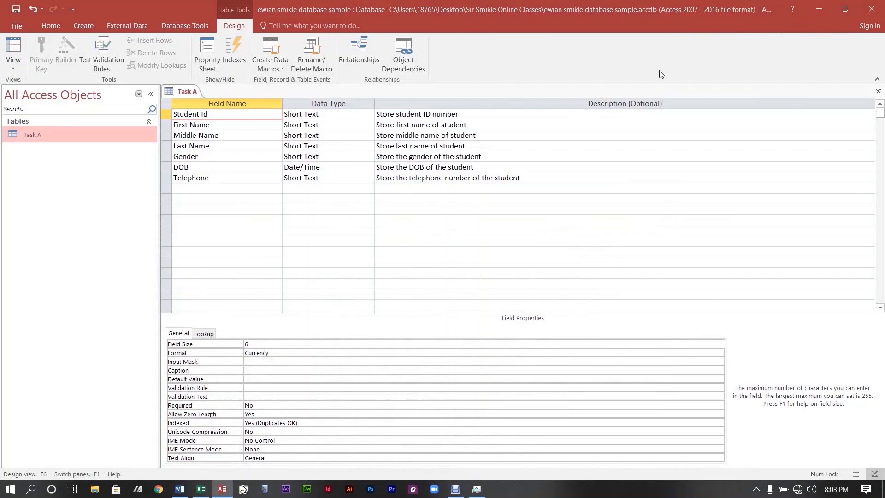
{"action": "left_click", "coordinate": [285, 348]}
Remove Student Id's Currency format and give it the caption 'Student ID'.
{"action": "left_click", "coordinate": [295, 352]}
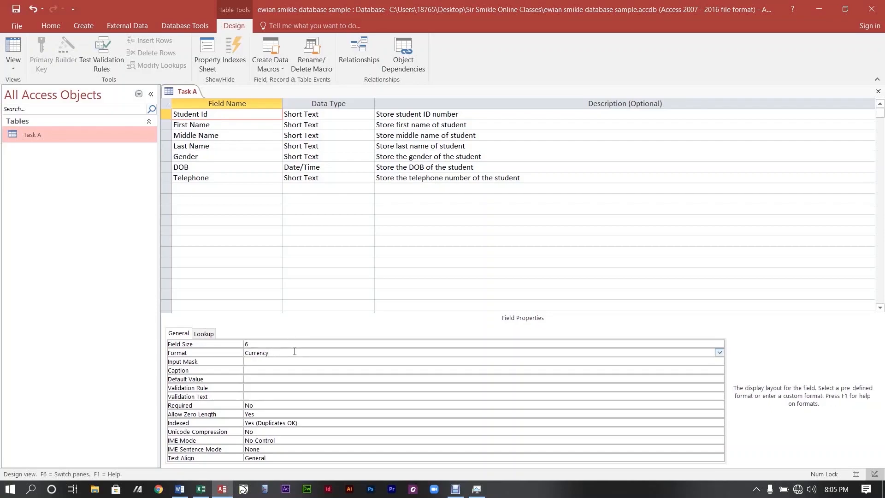
{"action": "left_click", "coordinate": [720, 353]}
{"action": "left_click", "coordinate": [719, 355]}
{"action": "key", "text": "BackSpace"}
{"action": "key", "text": "BackSpace"}
{"action": "key", "text": "BackSpace"}
{"action": "key", "text": "BackSpace"}
{"action": "key", "text": "BackSpace"}
{"action": "key", "text": "BackSpace"}
{"action": "key", "text": "BackSpace"}
{"action": "key", "text": "BackSpace"}
{"action": "left_click", "coordinate": [281, 368]}
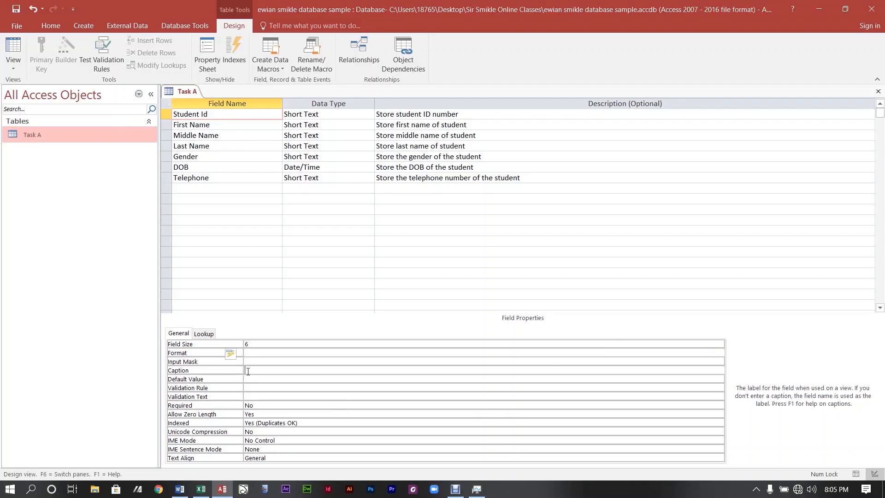
{"action": "type", "text": "Stude"}
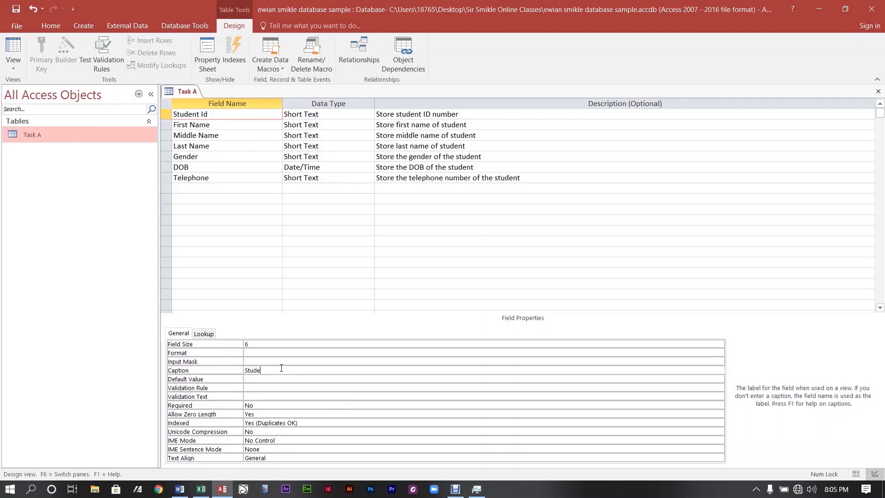
{"action": "type", "text": "nt ID"}
Set Student Id's Indexed property to Yes (No Duplicates).
{"action": "left_click", "coordinate": [305, 423]}
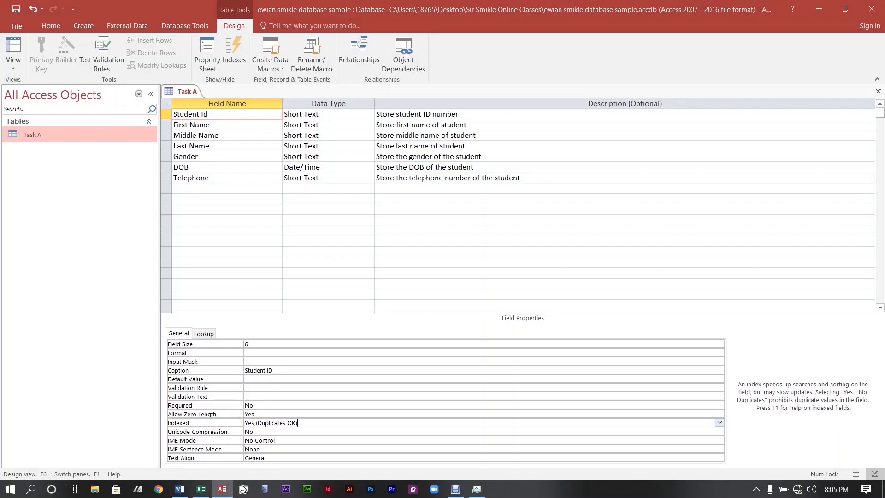
{"action": "left_click", "coordinate": [720, 423]}
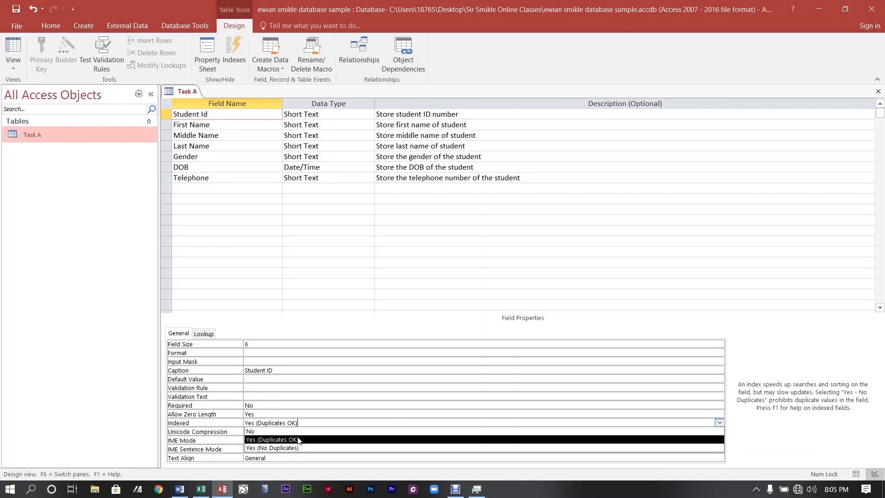
{"action": "left_click", "coordinate": [264, 448]}
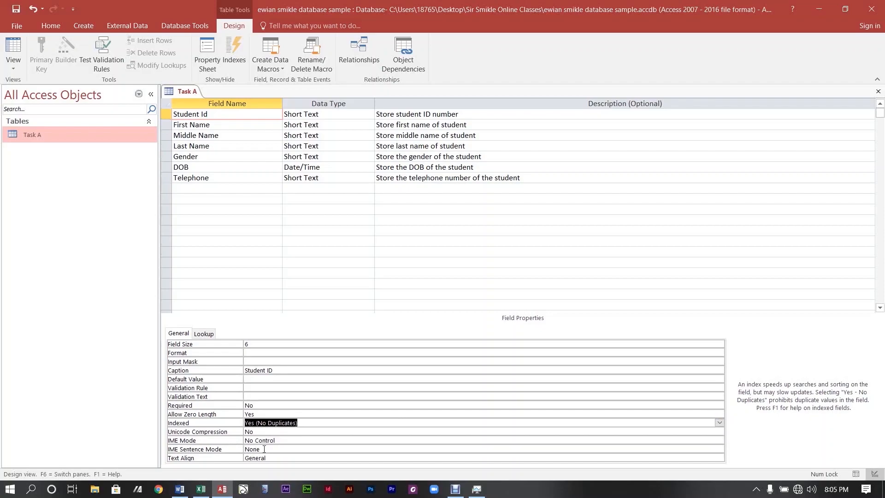
{"action": "left_click", "coordinate": [328, 408]}
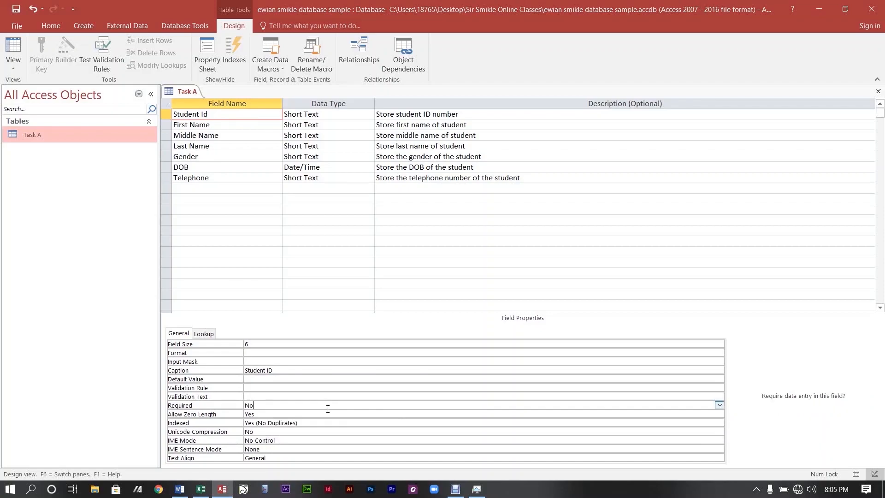
{"action": "left_click", "coordinate": [367, 432]}
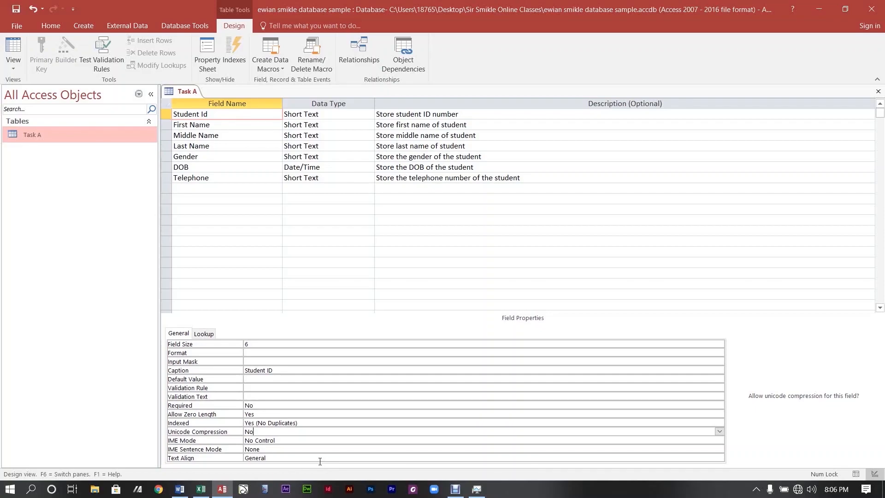
Clear First Name's Currency format and set its field size to 25.
{"action": "left_click", "coordinate": [216, 125]}
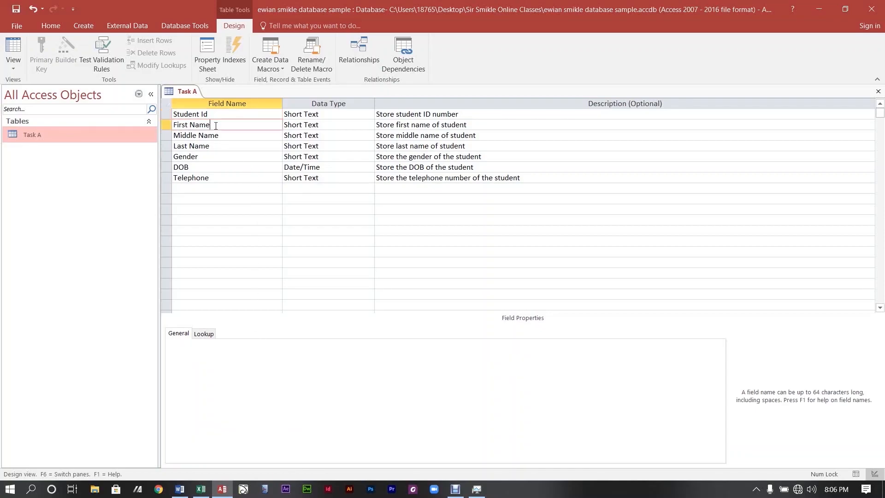
{"action": "left_click", "coordinate": [290, 353]}
{"action": "key", "text": "BackSpace"}
{"action": "key", "text": "BackSpace"}
{"action": "key", "text": "BackSpace"}
{"action": "key", "text": "BackSpace"}
{"action": "key", "text": "BackSpace"}
{"action": "key", "text": "BackSpace"}
{"action": "key", "text": "BackSpace"}
{"action": "key", "text": "BackSpace"}
{"action": "left_click", "coordinate": [263, 344]}
{"action": "key", "text": "BackSpace"}
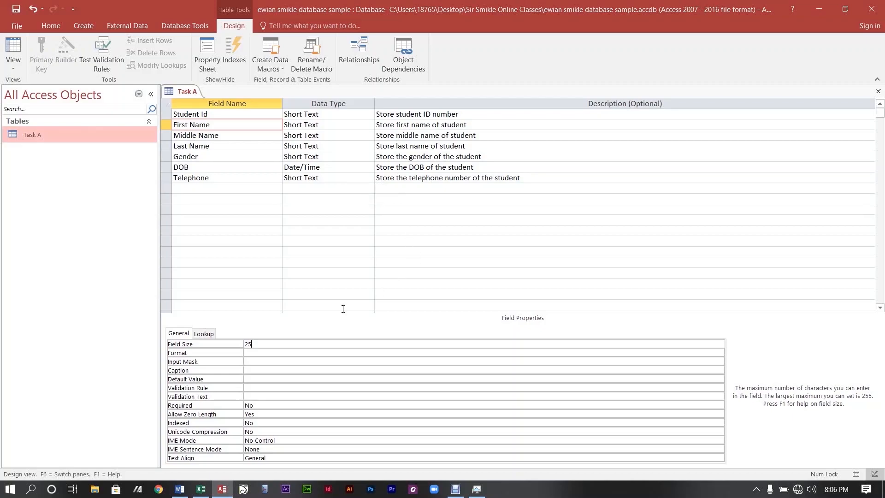
Reduce Middle Name's field size from 255 to 25.
{"action": "left_click", "coordinate": [234, 139]}
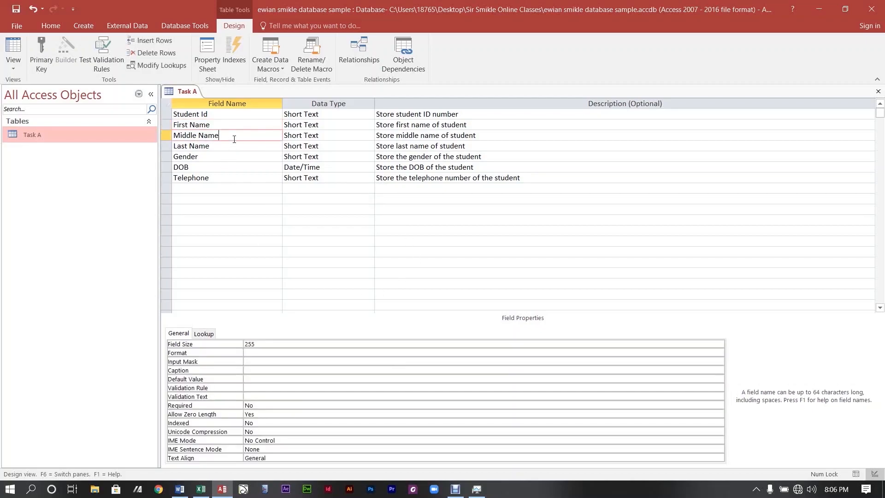
{"action": "left_click", "coordinate": [285, 352]}
{"action": "left_click", "coordinate": [286, 344]}
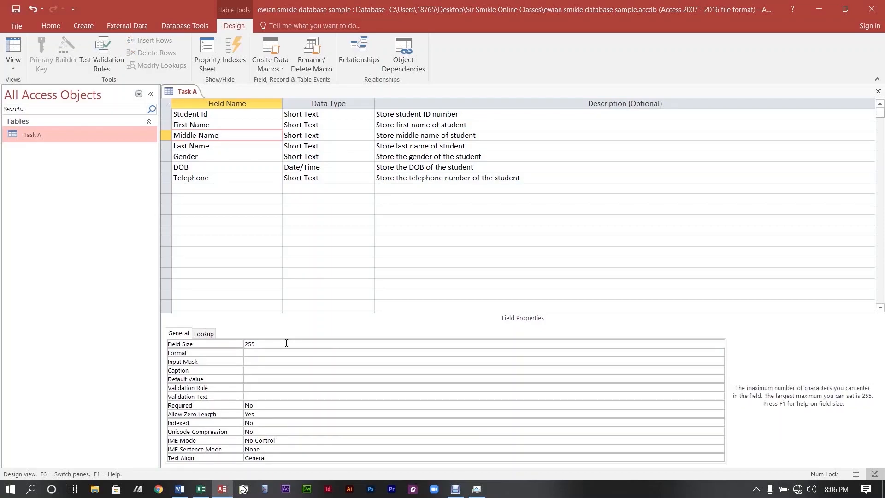
{"action": "key", "text": "BackSpace"}
Remove Last Name's Currency format and set its field size to 30.
{"action": "left_click", "coordinate": [191, 145]}
{"action": "left_click", "coordinate": [295, 352]}
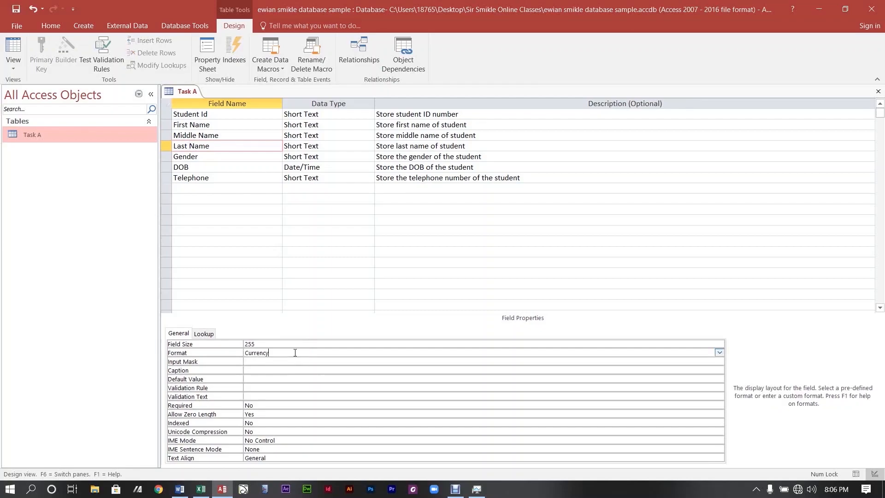
{"action": "key", "text": "BackSpace"}
{"action": "key", "text": "BackSpace"}
{"action": "key", "text": "BackSpace"}
{"action": "key", "text": "BackSpace"}
{"action": "key", "text": "BackSpace"}
{"action": "key", "text": "BackSpace"}
{"action": "key", "text": "BackSpace"}
{"action": "left_click", "coordinate": [277, 343]}
{"action": "key", "text": "BackSpace"}
{"action": "key", "text": "BackSpace"}
{"action": "key", "text": "BackSpace"}
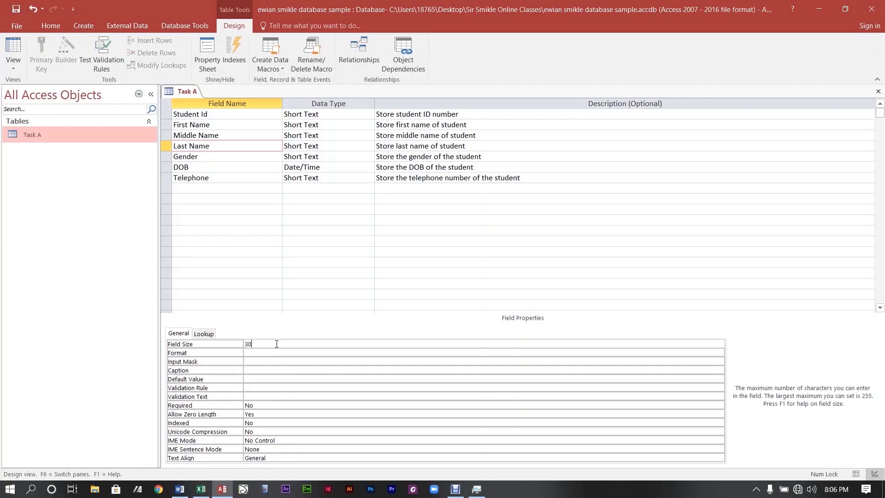
{"action": "left_click", "coordinate": [211, 156]}
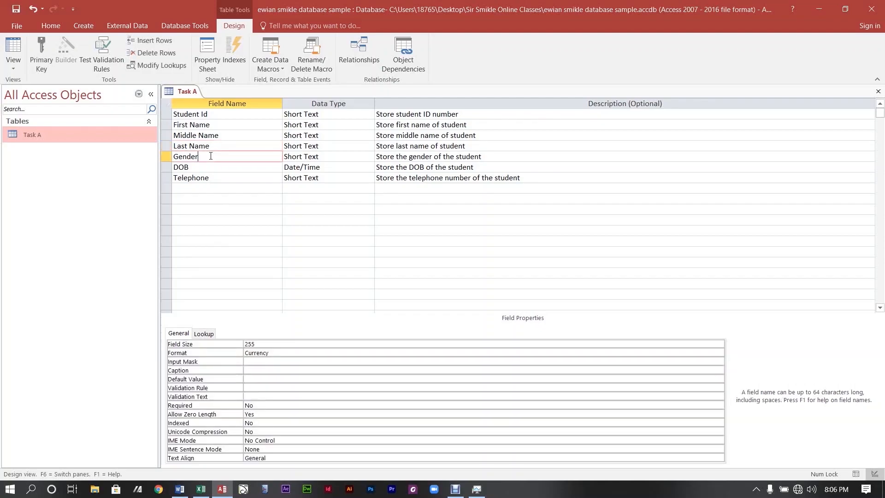
Set Gender's field size to 1, delete its Currency format, and caption it 'Gender'.
{"action": "left_click", "coordinate": [260, 344]}
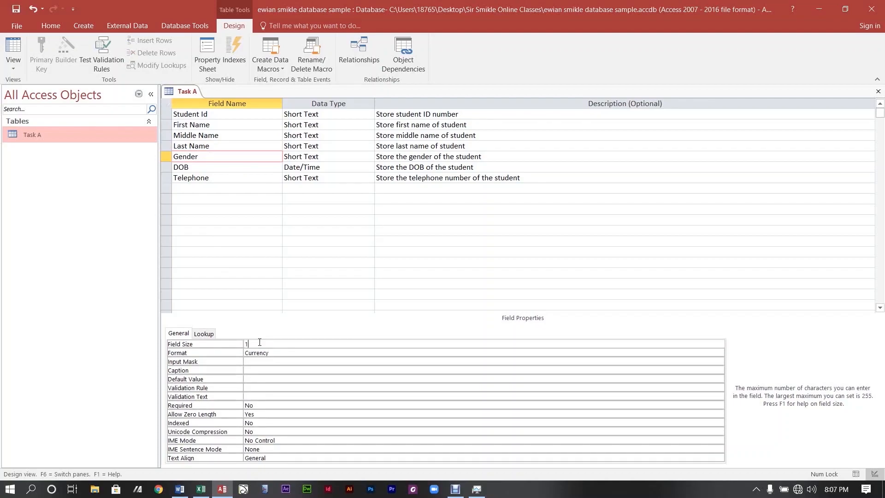
{"action": "type", "text": "1"}
{"action": "left_click", "coordinate": [267, 353]}
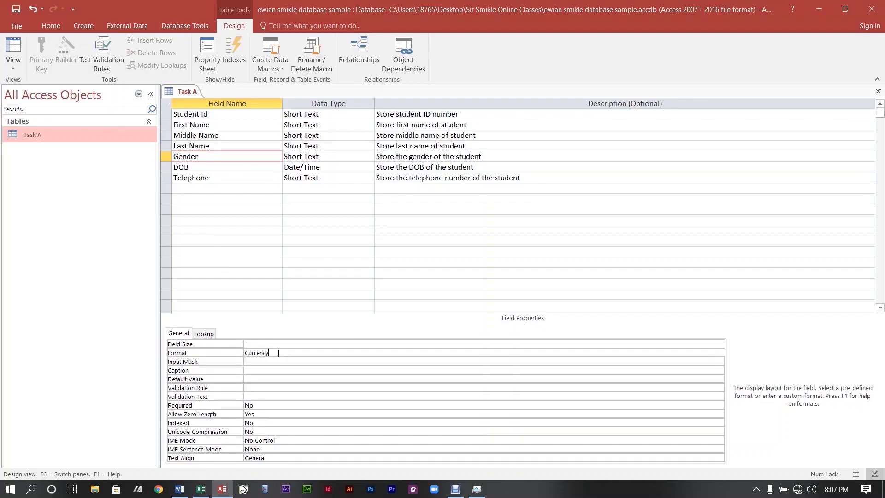
{"action": "key", "text": "BackSpace"}
{"action": "key", "text": "BackSpace"}
{"action": "key", "text": "BackSpace"}
{"action": "key", "text": "BackSpace"}
{"action": "key", "text": "BackSpace"}
{"action": "key", "text": "BackSpace"}
{"action": "key", "text": "BackSpace"}
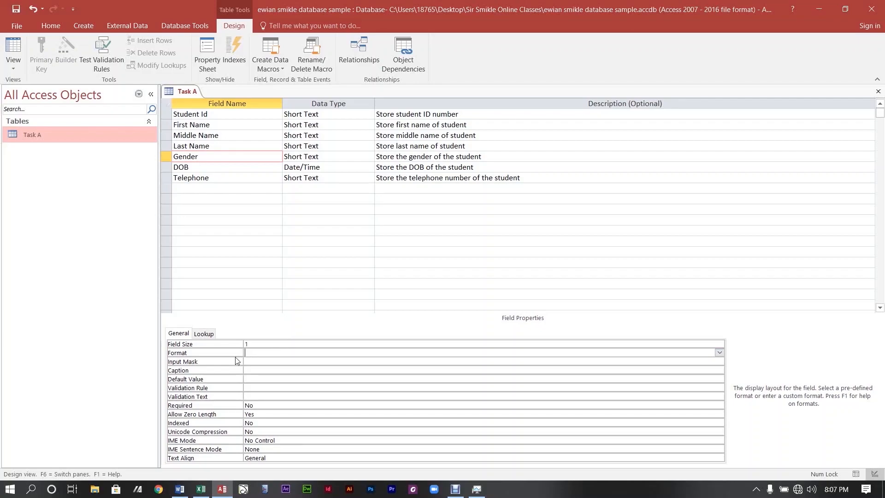
{"action": "left_click", "coordinate": [247, 371]}
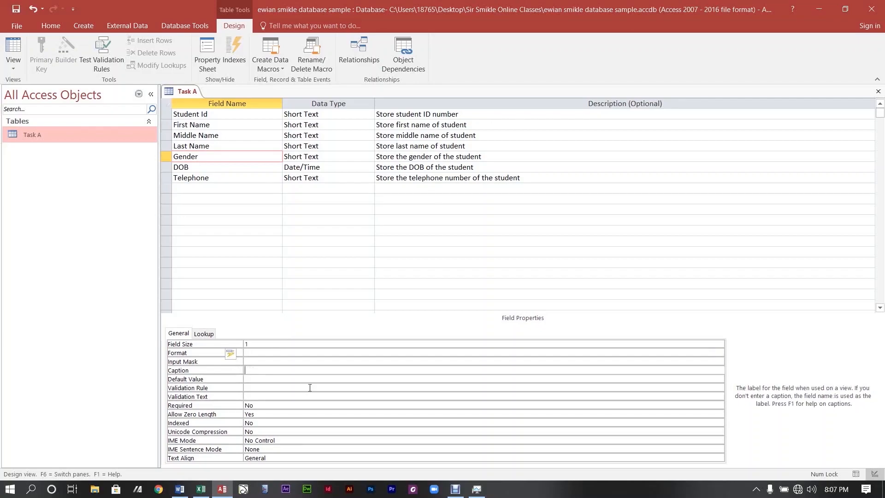
{"action": "type", "text": "Gender"}
{"action": "left_click", "coordinate": [199, 145]}
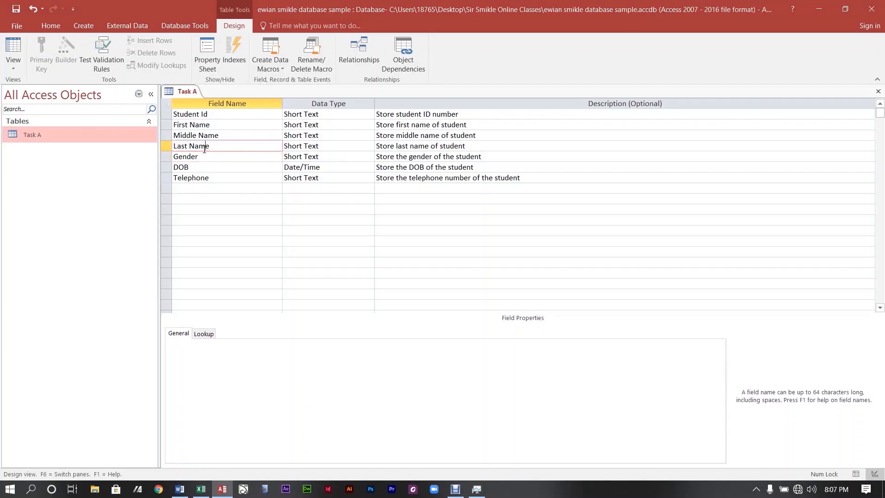
Enter captions 'Lastname', 'Middle Name' and 'First Name' for the three name fields.
{"action": "left_click", "coordinate": [277, 371]}
{"action": "type", "text": "Lastname"}
{"action": "left_click", "coordinate": [205, 135]}
{"action": "left_click", "coordinate": [251, 370]}
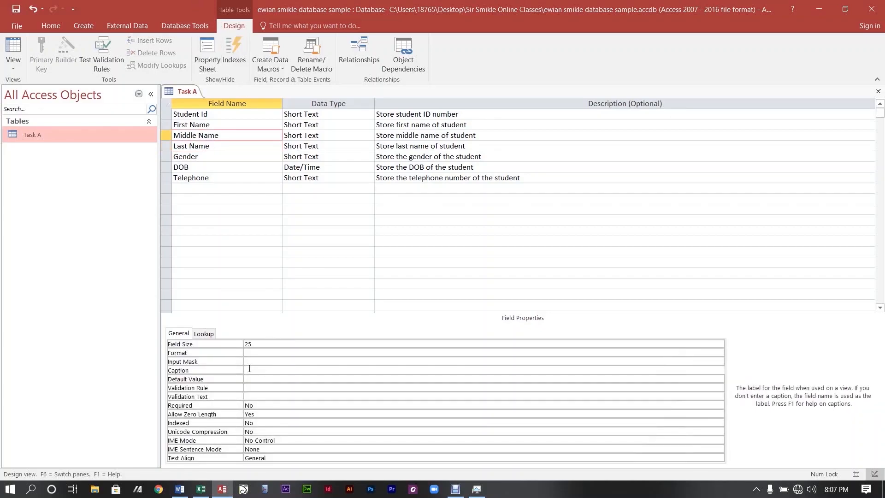
{"action": "type", "text": "Middle Name"}
{"action": "left_click", "coordinate": [266, 129]}
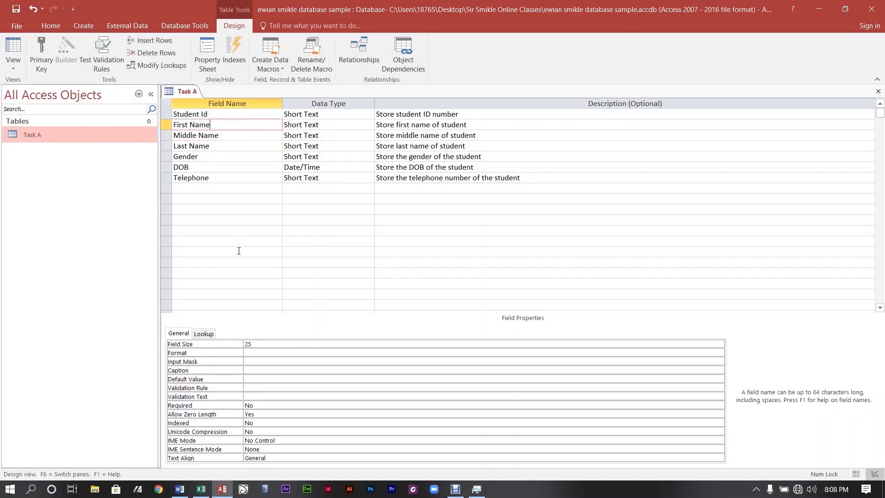
{"action": "left_click", "coordinate": [262, 370]}
{"action": "type", "text": "F"}
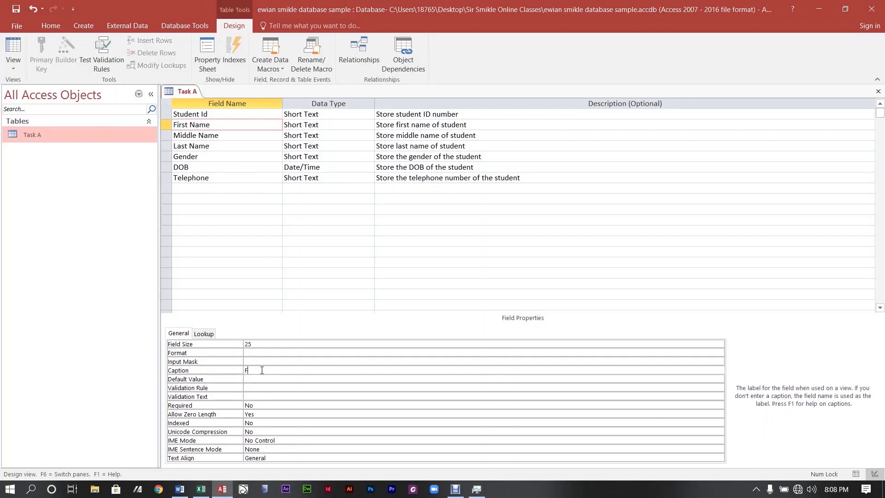
{"action": "type", "text": "irst Name"}
{"action": "left_click", "coordinate": [244, 166]}
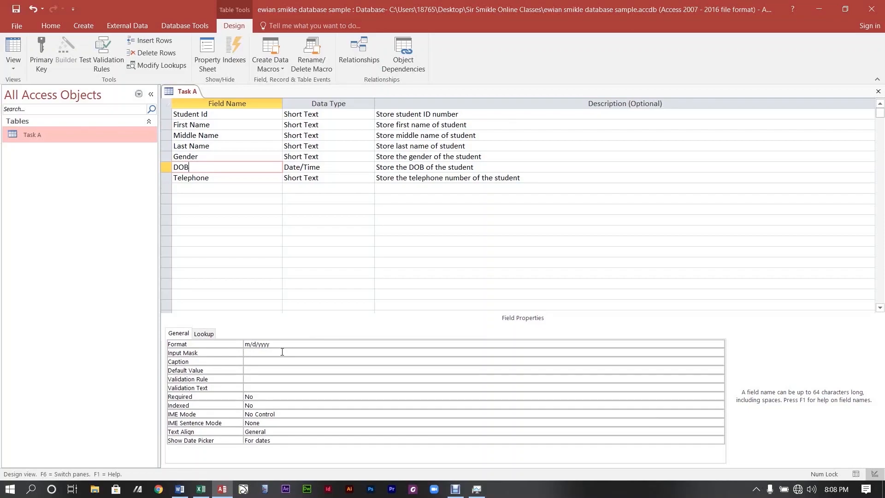
{"action": "left_click", "coordinate": [343, 346]}
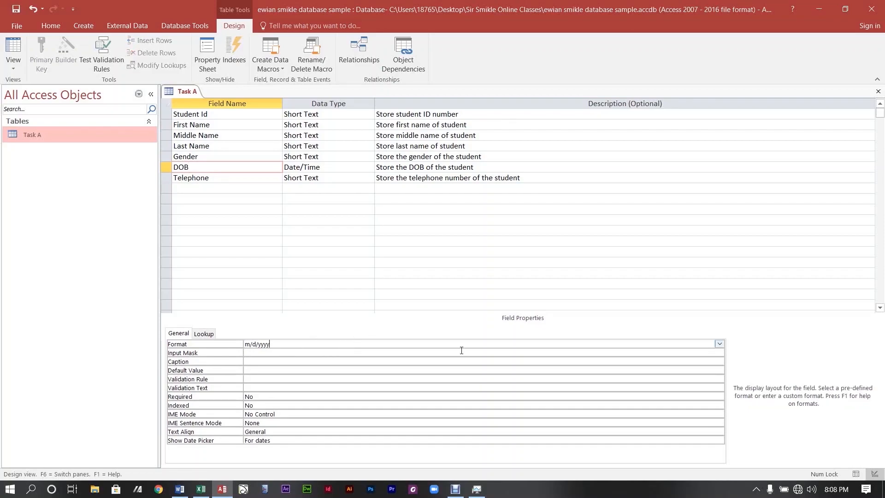
{"action": "left_click", "coordinate": [719, 344]}
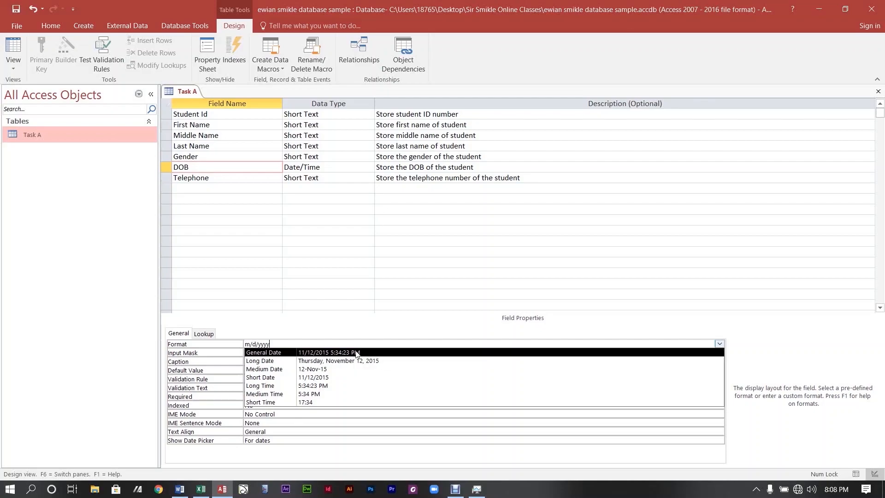
{"action": "left_click", "coordinate": [322, 341]}
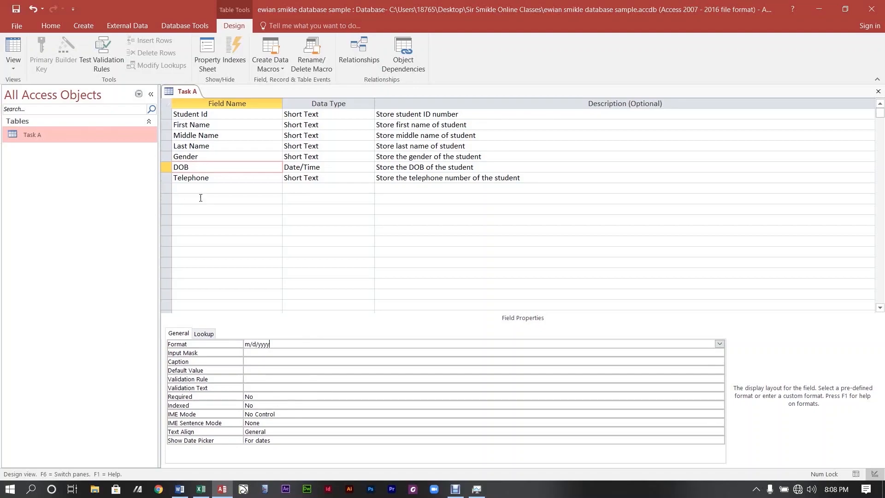
{"action": "left_click", "coordinate": [222, 178]}
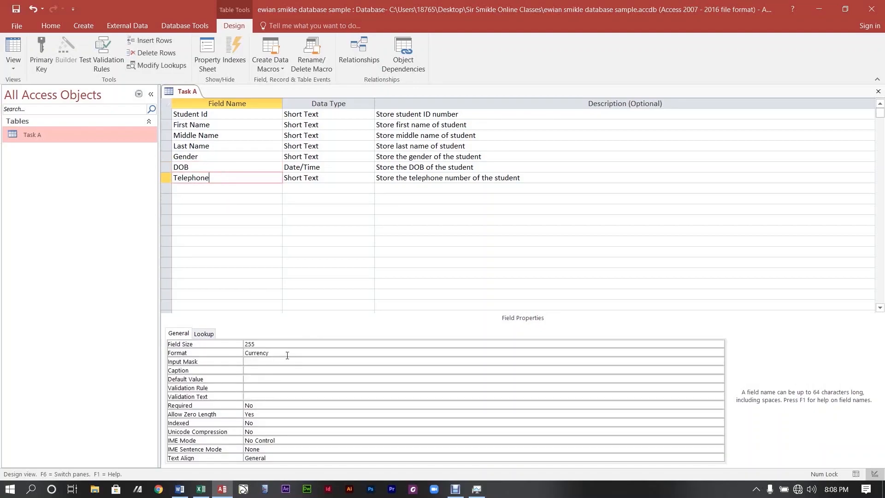
Clear Telephone's Currency format and change its field size from 255 to 12.
{"action": "left_click", "coordinate": [289, 353]}
{"action": "key", "text": "BackSpace"}
{"action": "key", "text": "BackSpace"}
{"action": "key", "text": "BackSpace"}
{"action": "key", "text": "BackSpace"}
{"action": "key", "text": "BackSpace"}
{"action": "key", "text": "BackSpace"}
{"action": "key", "text": "BackSpace"}
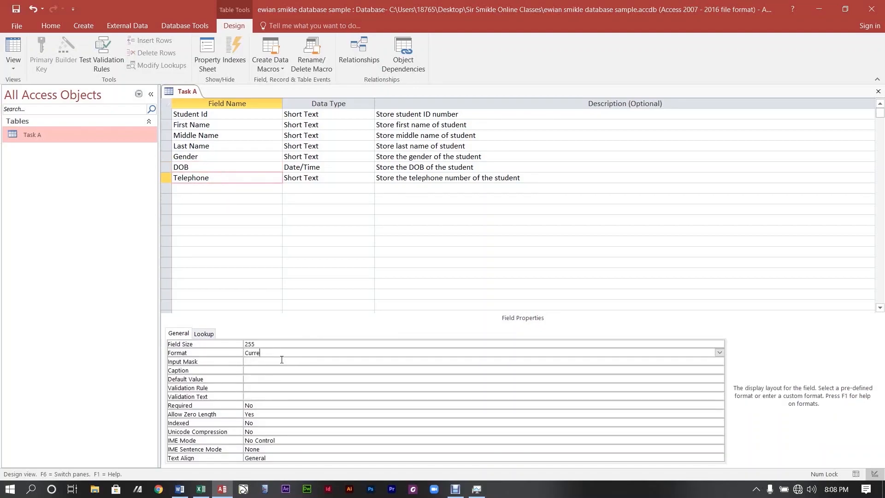
{"action": "key", "text": "BackSpace"}
{"action": "double_click", "coordinate": [284, 344]}
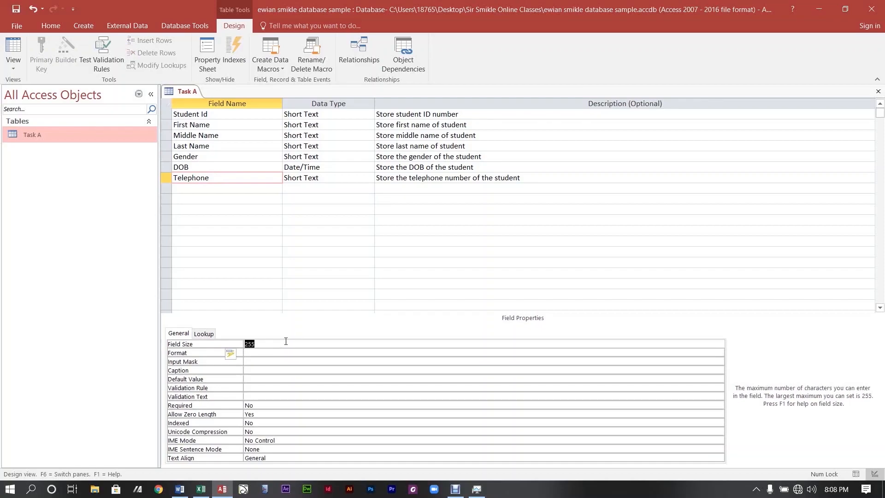
{"action": "key", "text": "BackSpace"}
{"action": "type", "text": "12"}
{"action": "left_click", "coordinate": [287, 258]}
Look over the DOB, Middle Name and Student Id field properties.
{"action": "left_click", "coordinate": [259, 220]}
{"action": "left_click", "coordinate": [237, 166]}
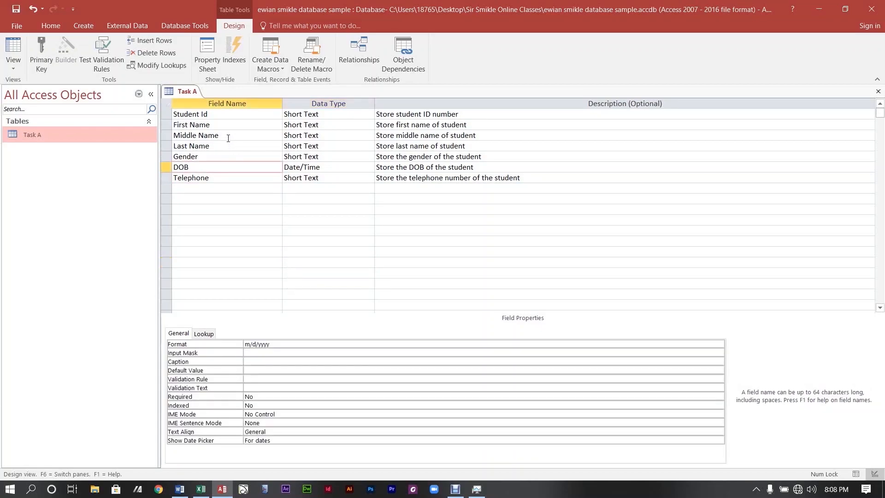
{"action": "left_click", "coordinate": [229, 136]}
{"action": "left_click", "coordinate": [231, 116]}
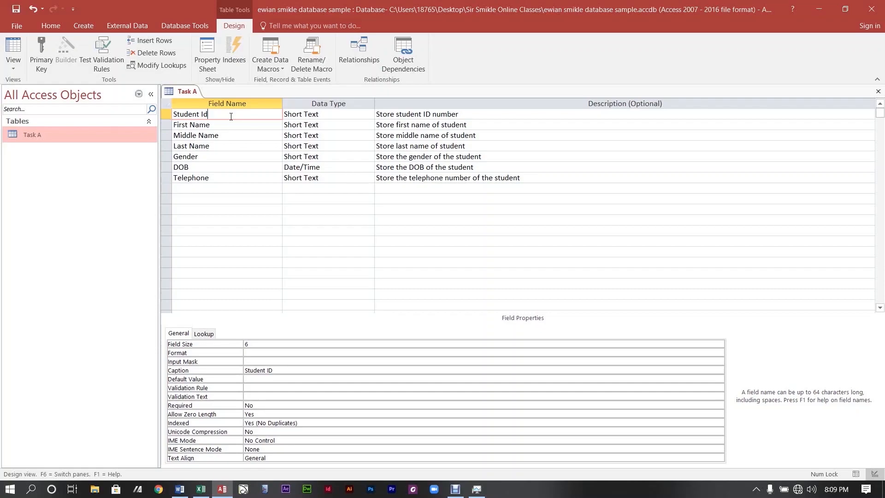
Make Student Id the Task A primary key, save despite the data-loss warning, and close the design.
{"action": "left_click", "coordinate": [243, 136]}
{"action": "left_click", "coordinate": [226, 113]}
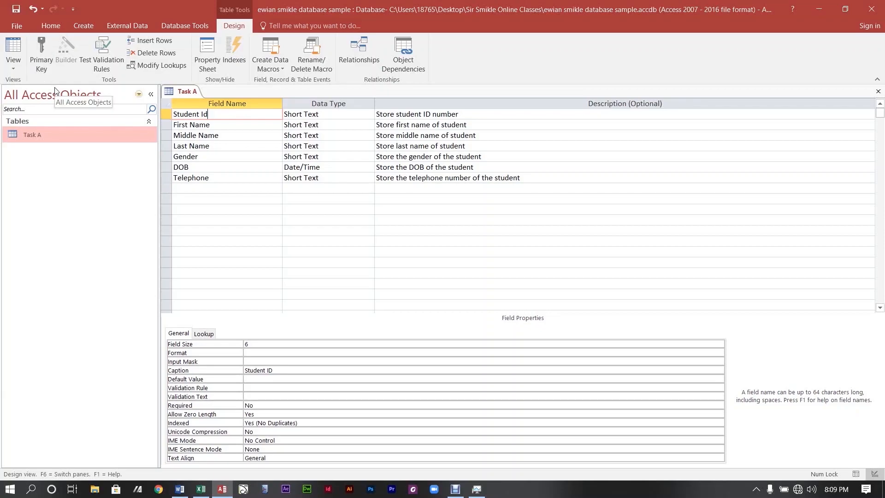
{"action": "left_click", "coordinate": [45, 55]}
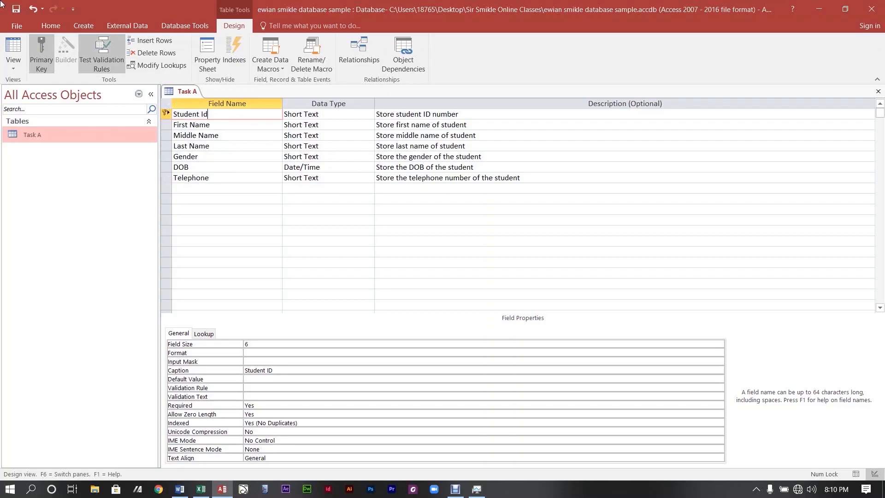
{"action": "left_click", "coordinate": [17, 10]}
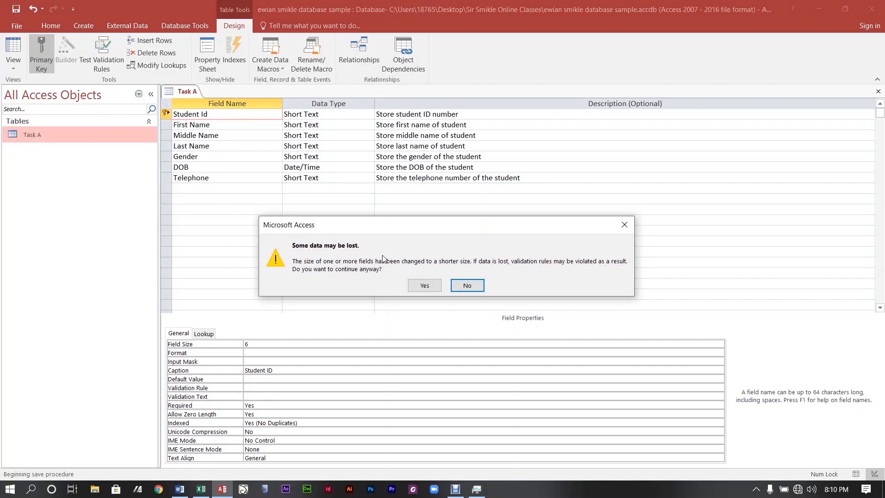
{"action": "left_click", "coordinate": [423, 287]}
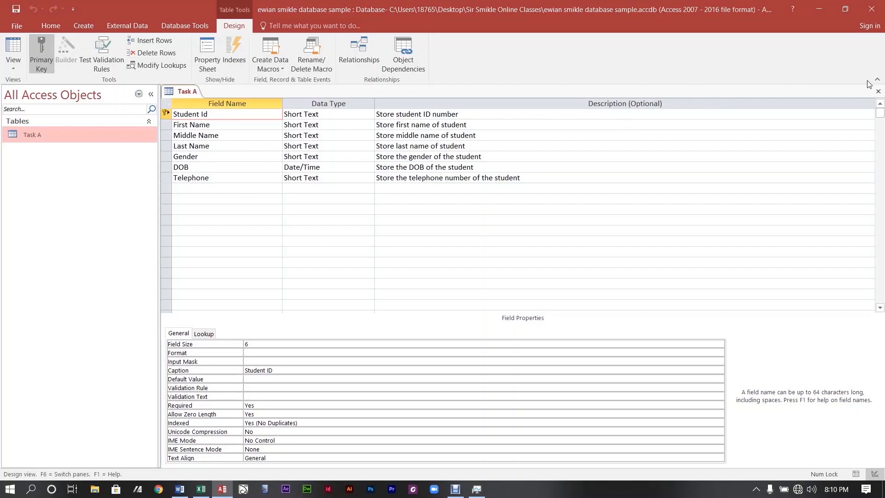
{"action": "left_click", "coordinate": [880, 92]}
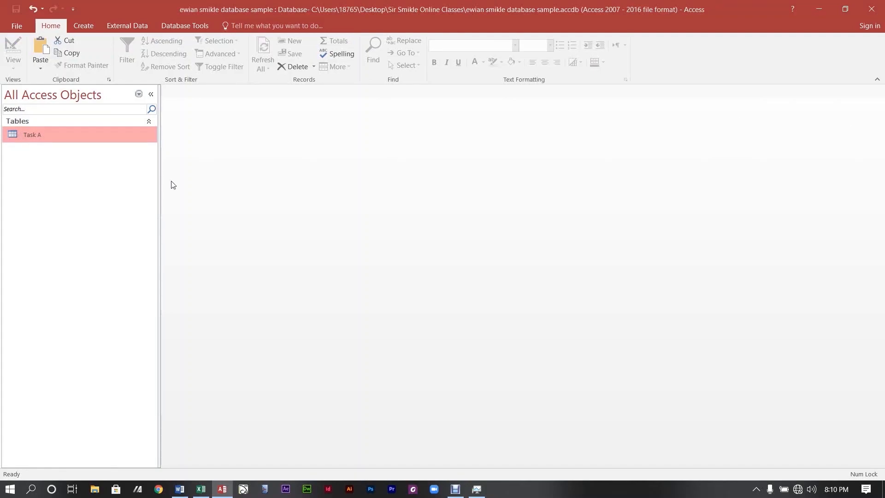
Delete the Mathematics through Sponsorship fields from the Task A design.
{"action": "double_click", "coordinate": [30, 136]}
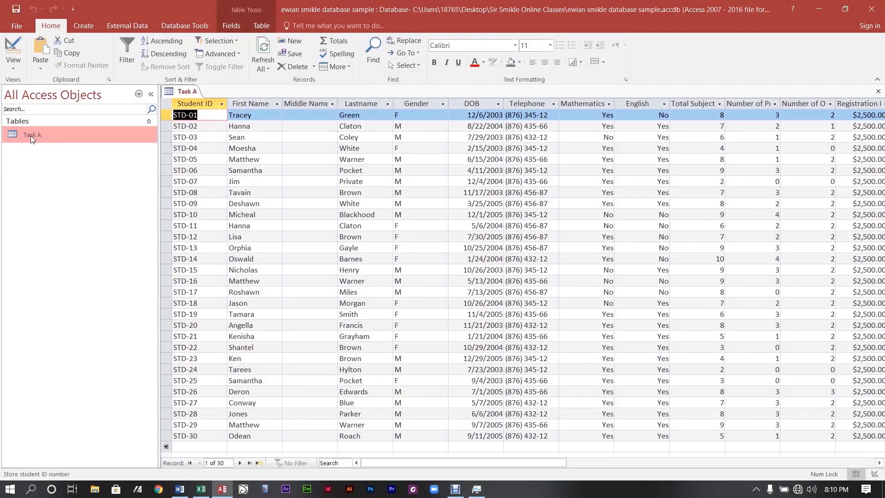
{"action": "left_click", "coordinate": [11, 48]}
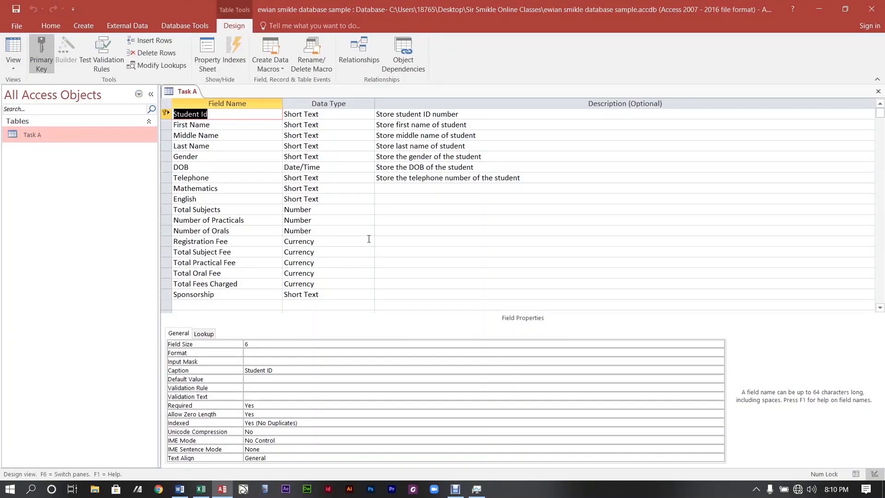
{"action": "left_click", "coordinate": [219, 146]}
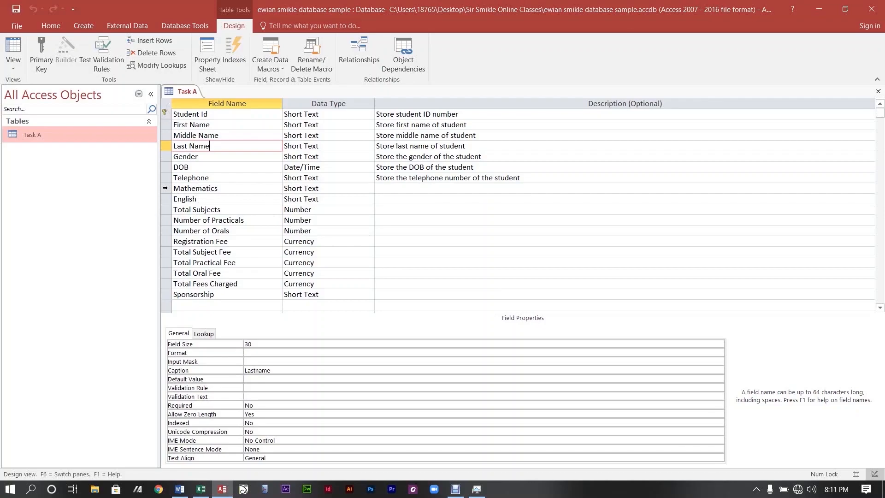
{"action": "left_click_drag", "start_coordinate": [164, 188], "coordinate": [208, 295]}
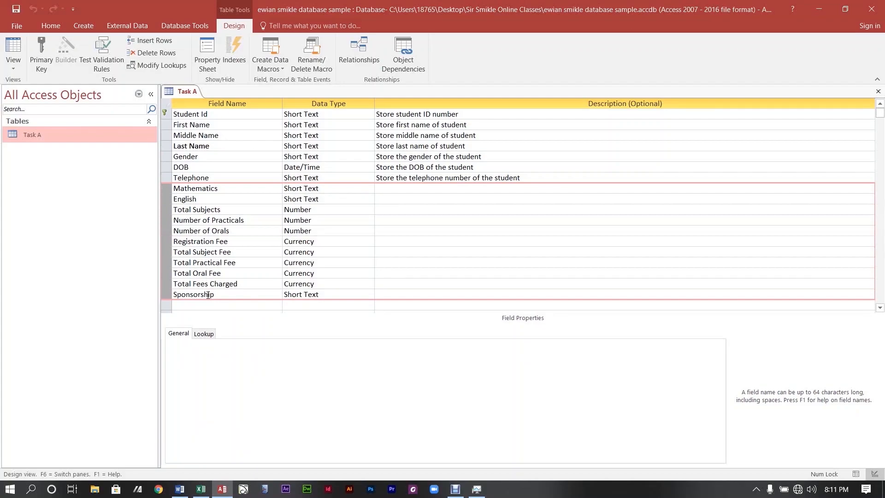
{"action": "key", "text": "Delete"}
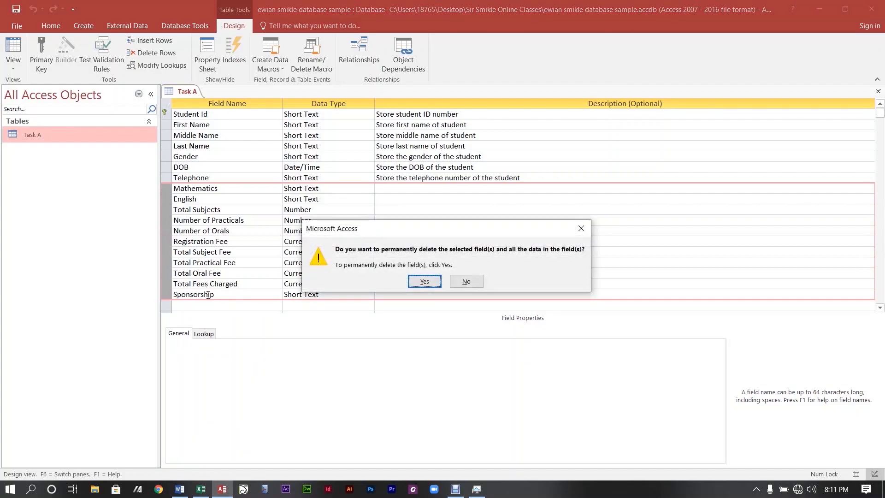
{"action": "key", "text": "Return"}
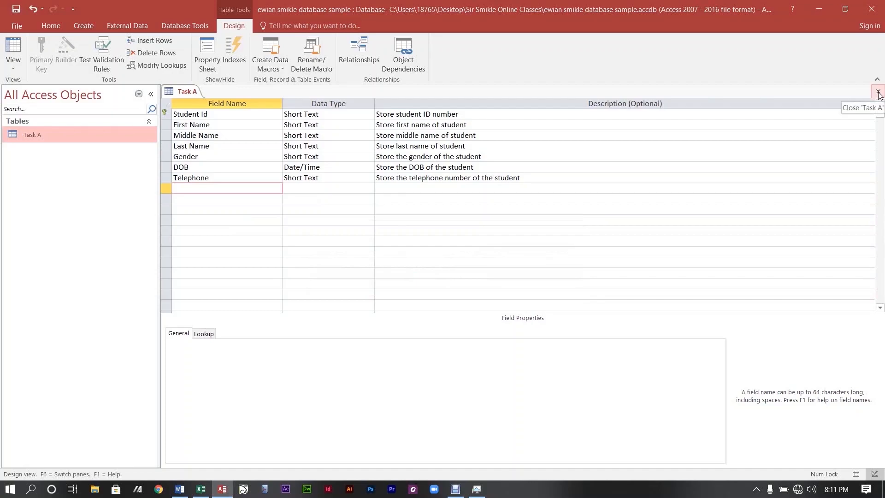
Save the Task A design changes and reopen the table's records.
{"action": "left_click", "coordinate": [879, 93]}
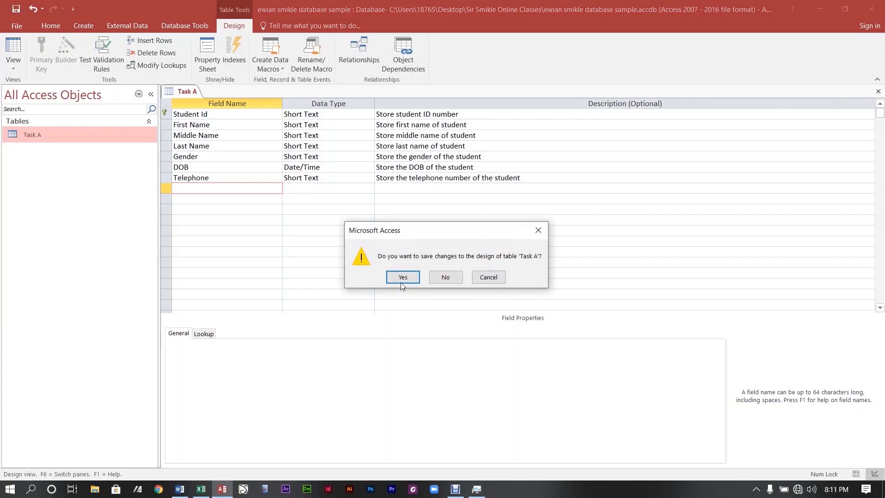
{"action": "left_click", "coordinate": [403, 278]}
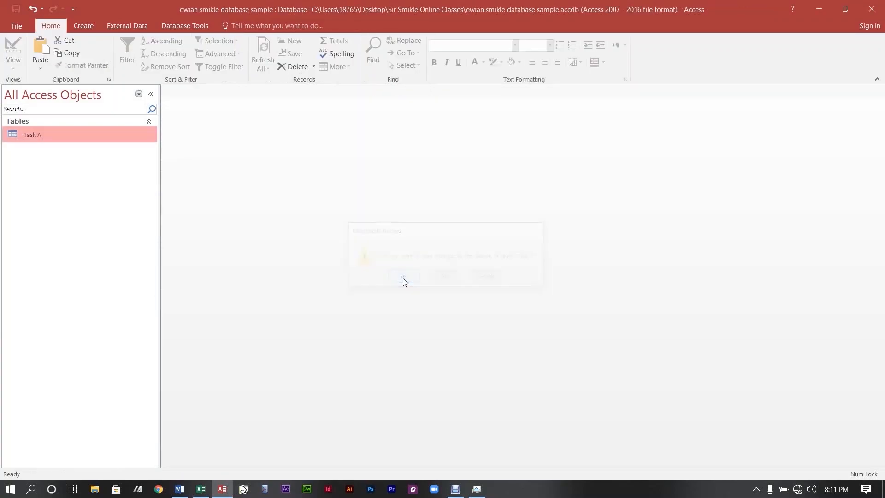
{"action": "double_click", "coordinate": [31, 136]}
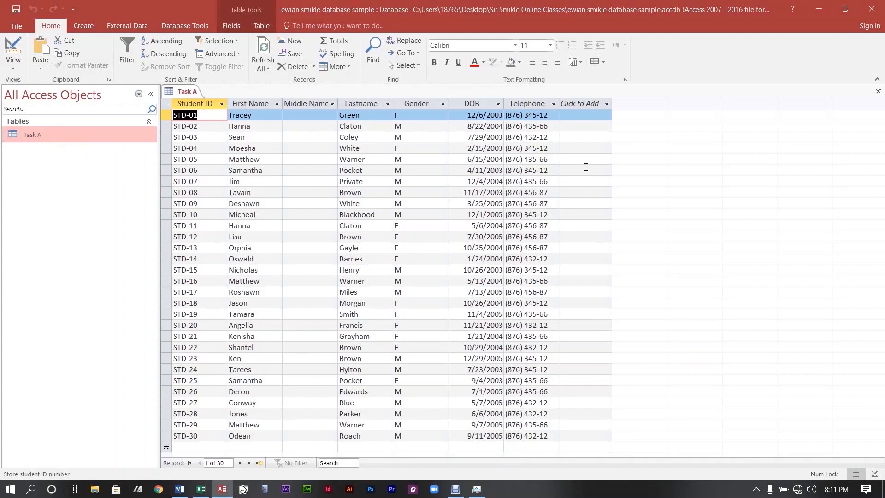
Widen the Telephone column and inspect its values, comparing them with the Excel workbook.
{"action": "left_click_drag", "start_coordinate": [559, 106], "coordinate": [574, 107]}
{"action": "left_click", "coordinate": [575, 104]}
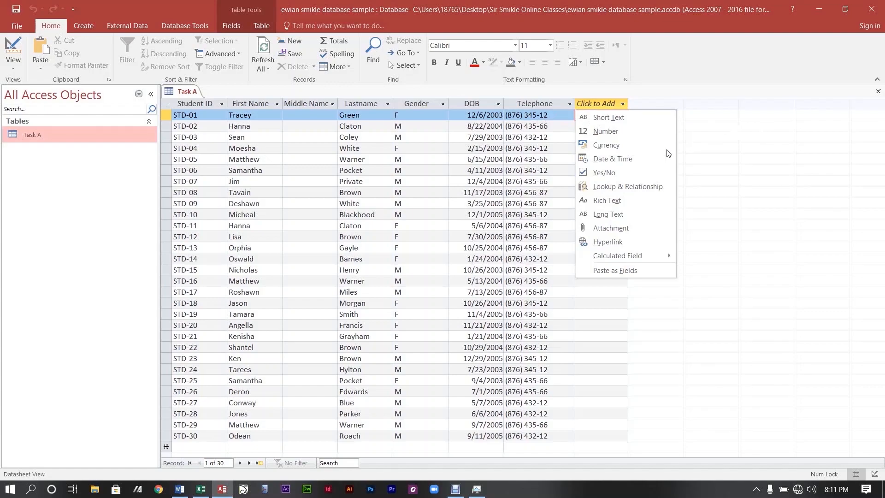
{"action": "key", "text": "Escape"}
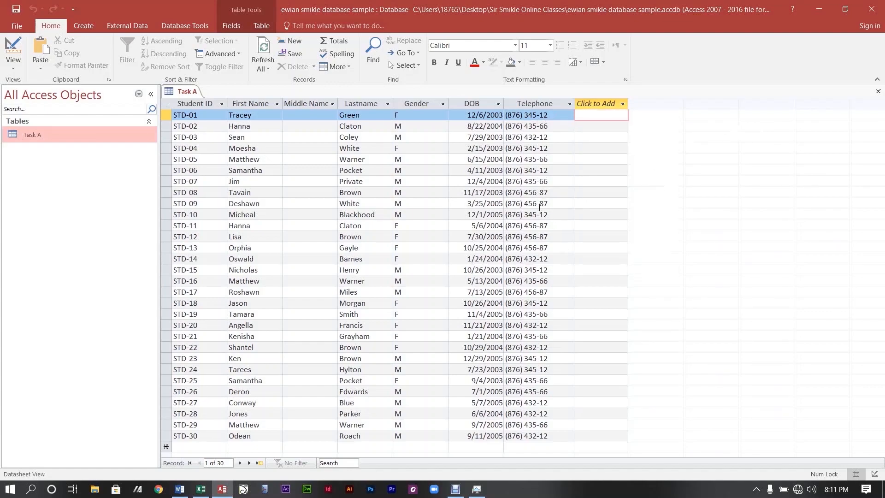
{"action": "left_click", "coordinate": [538, 170]}
{"action": "left_click", "coordinate": [544, 139]}
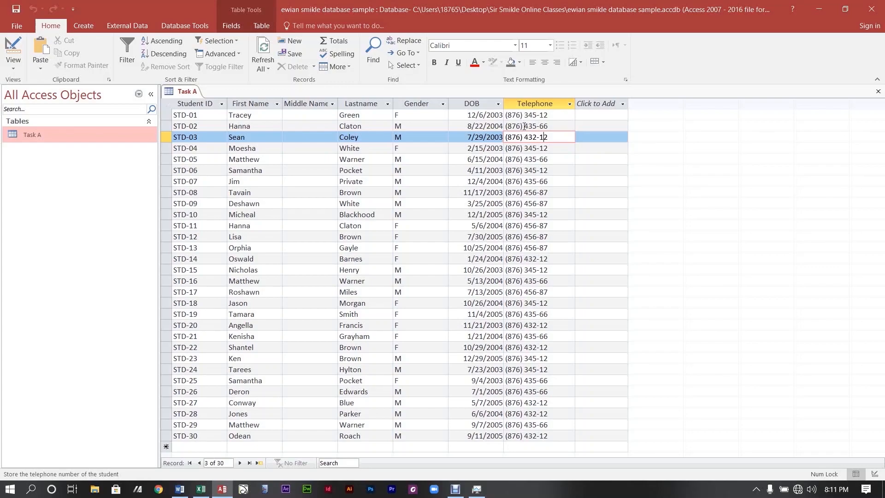
{"action": "left_click", "coordinate": [556, 116]}
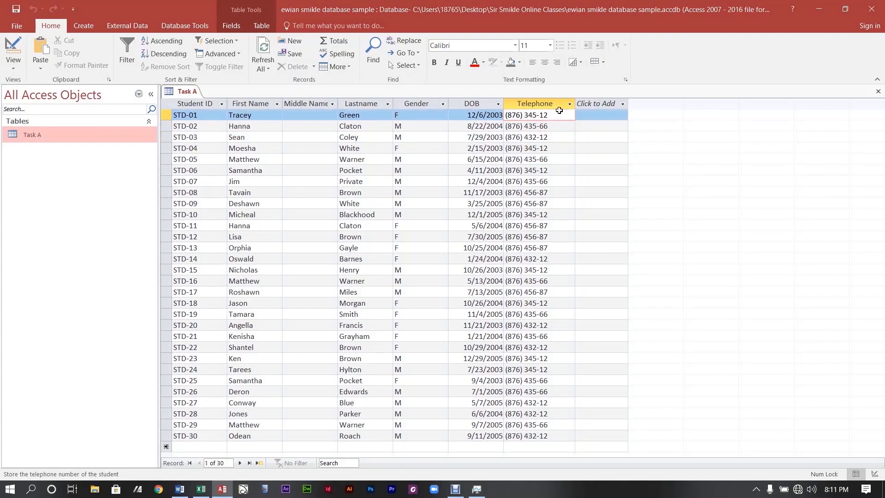
{"action": "left_click", "coordinate": [569, 104]}
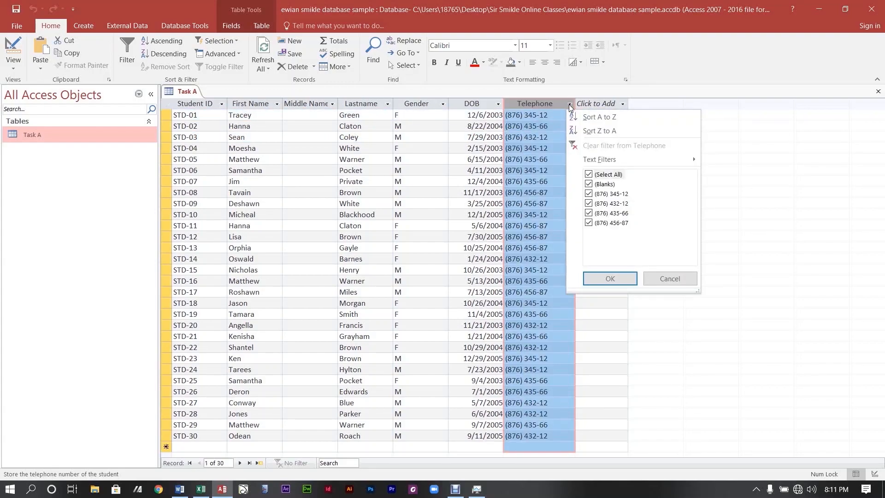
{"action": "left_click", "coordinate": [569, 105]}
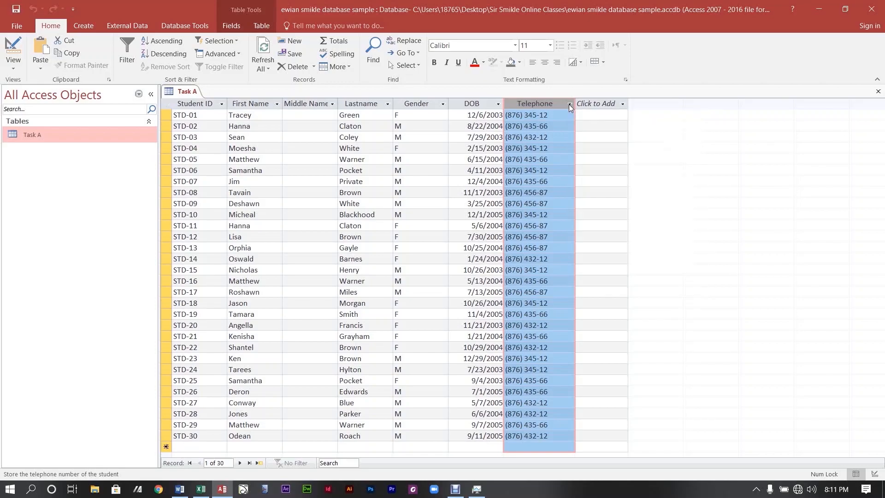
{"action": "left_click", "coordinate": [202, 491]}
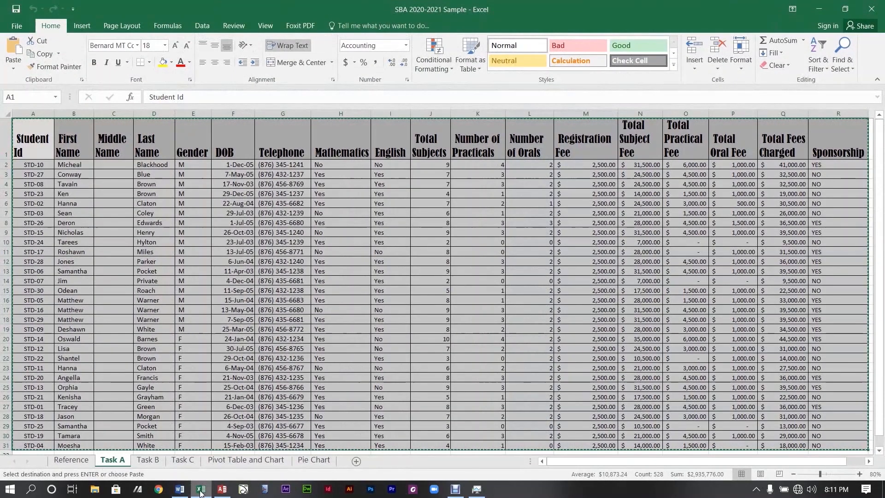
{"action": "left_click", "coordinate": [222, 489]}
{"action": "left_click", "coordinate": [628, 172]}
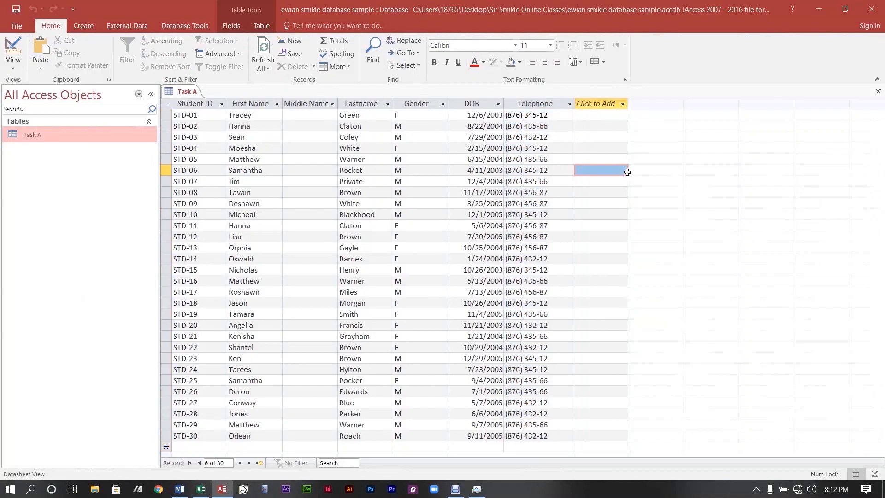
Change the Telephone field size from 12 to 15 and save the Task A design.
{"action": "left_click", "coordinate": [14, 49]}
{"action": "left_click", "coordinate": [214, 176]}
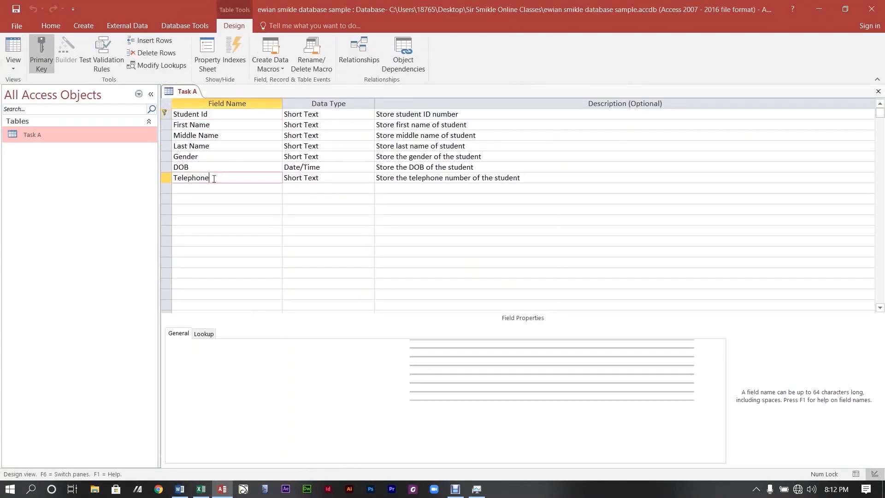
{"action": "left_click", "coordinate": [262, 353]}
{"action": "left_click", "coordinate": [273, 344]}
{"action": "key", "text": "BackSpace"}
{"action": "type", "text": "5"}
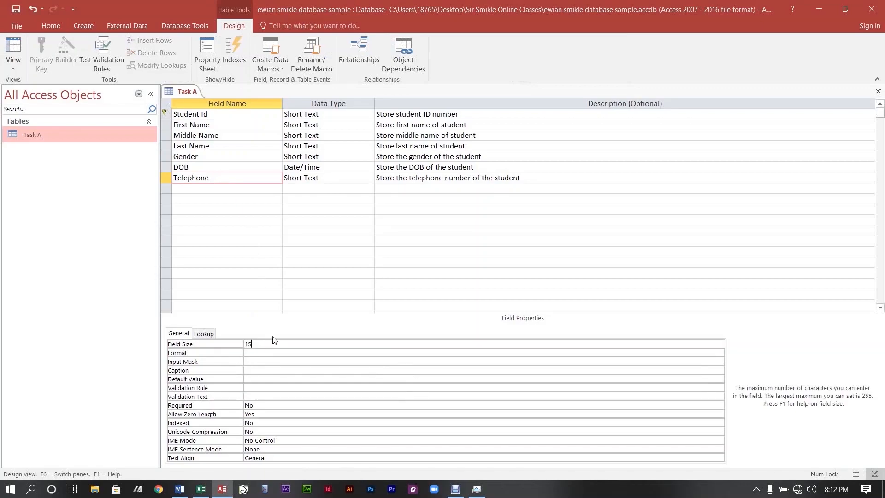
{"action": "left_click", "coordinate": [878, 91]}
{"action": "left_click", "coordinate": [401, 275]}
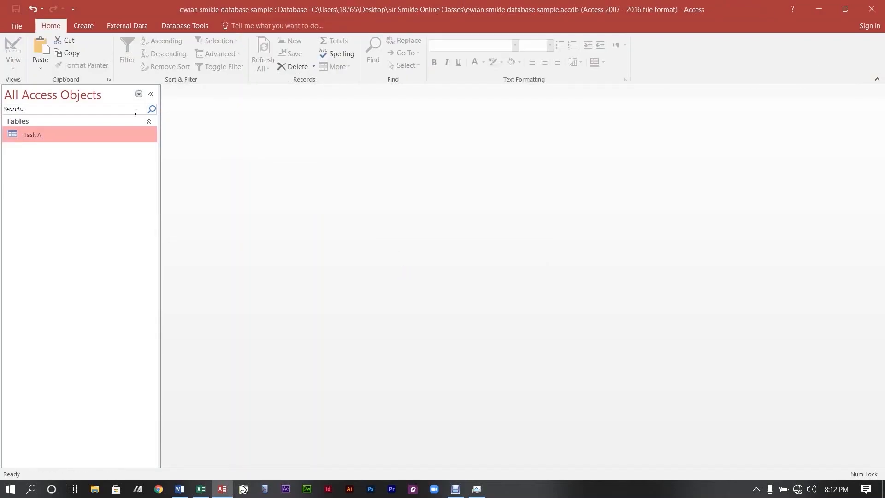
{"action": "double_click", "coordinate": [44, 135]}
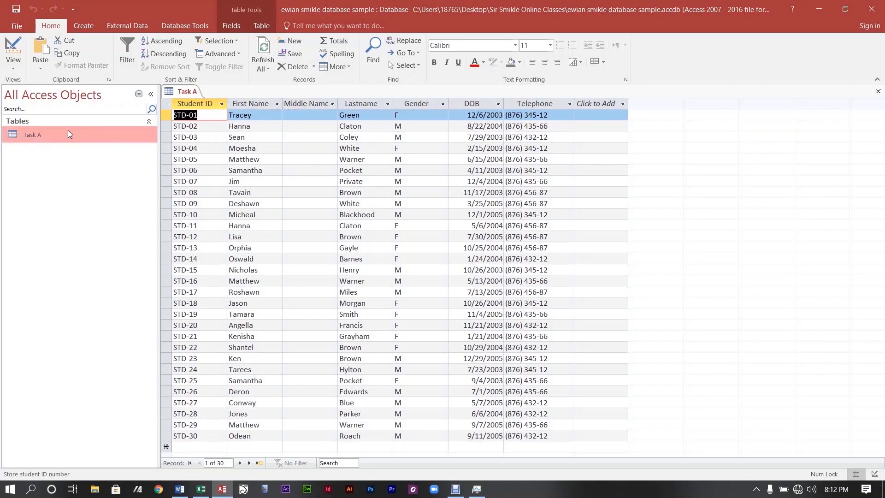
{"action": "left_click", "coordinate": [879, 93]}
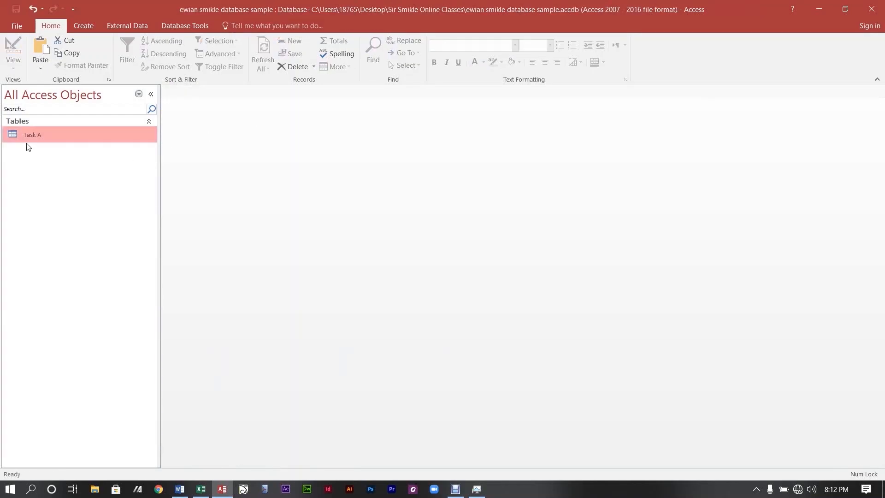
Rename the Task A table to 'Student Data'.
{"action": "right_click", "coordinate": [34, 133]}
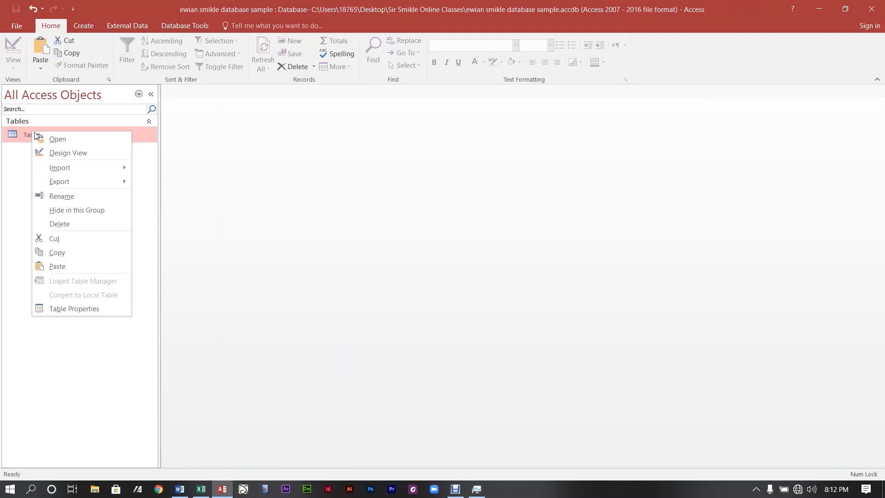
{"action": "left_click", "coordinate": [88, 198]}
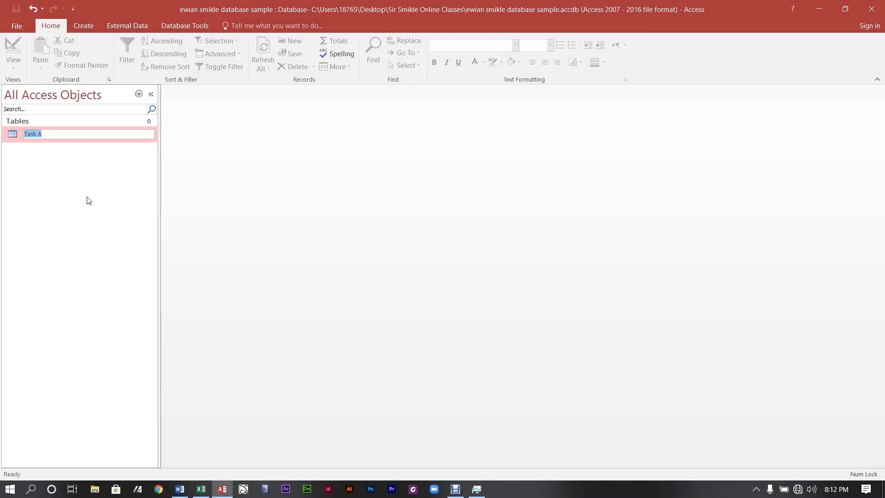
{"action": "type", "text": "Student Data"}
{"action": "key", "text": "Return"}
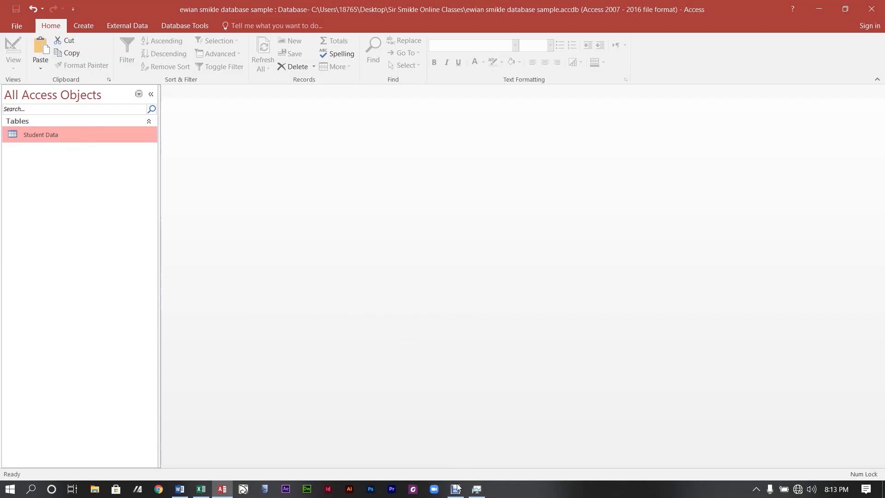
{"action": "mouse_move", "coordinate": [455, 489]}
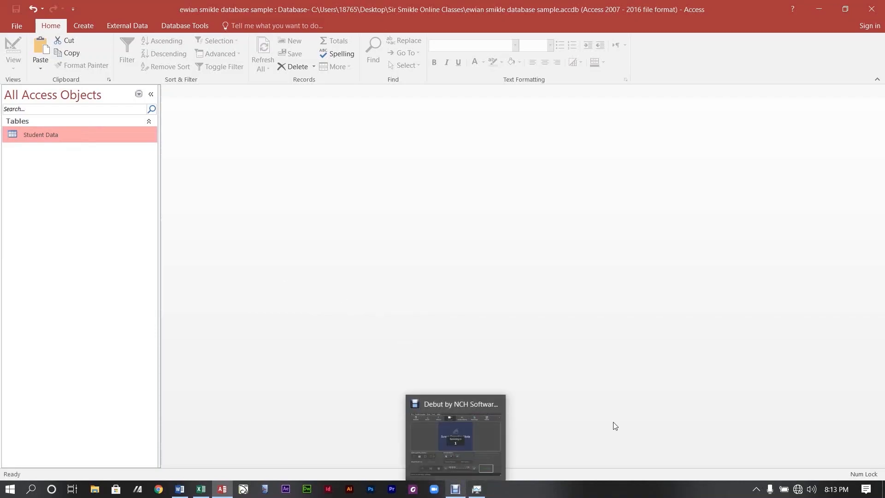
{"action": "left_click", "coordinate": [455, 489]}
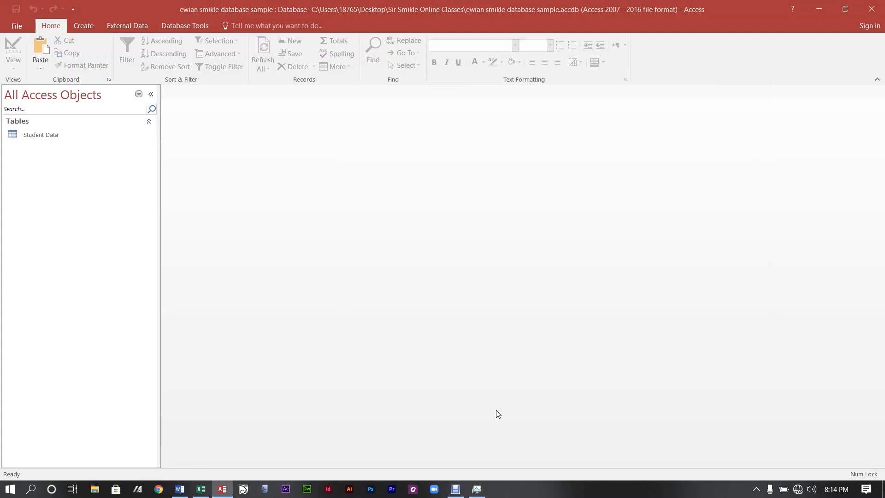
Rename 'Student Data' to 'Students Data' and switch to the SBA 2020-2021 Sample workbook.
{"action": "right_click", "coordinate": [39, 136]}
{"action": "left_click", "coordinate": [68, 195]}
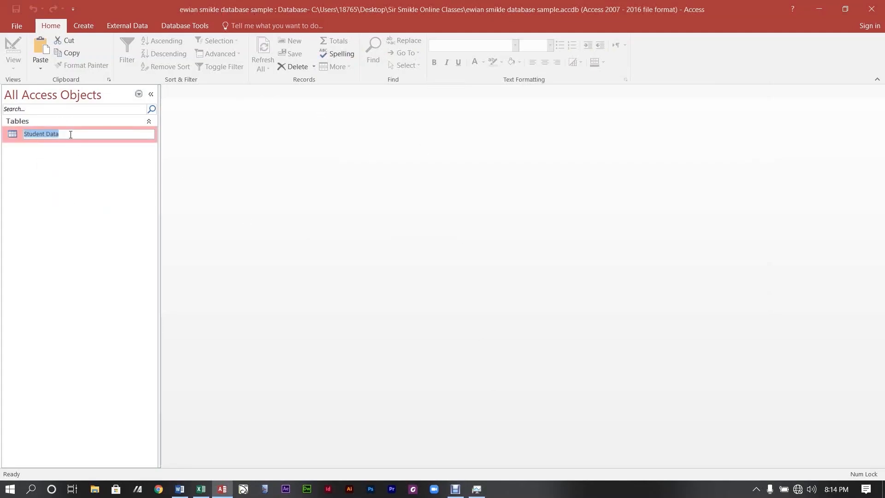
{"action": "left_click", "coordinate": [44, 134]}
{"action": "type", "text": "s"}
{"action": "key", "text": "Return"}
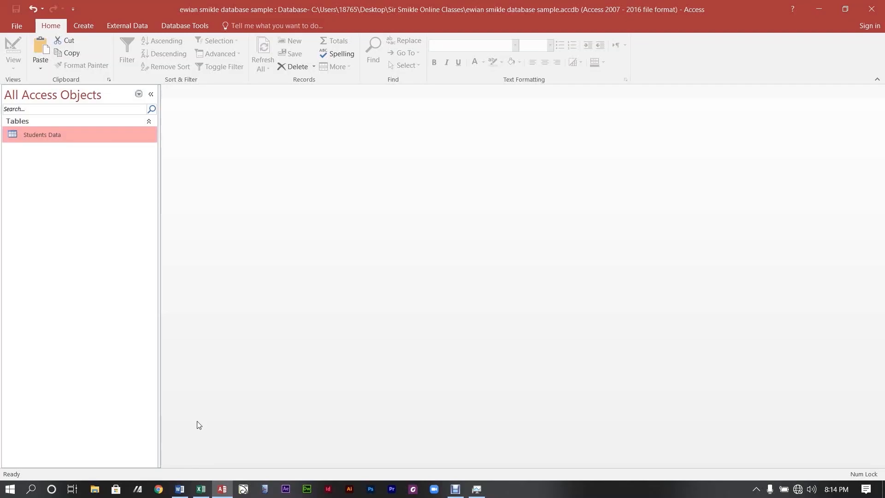
{"action": "left_click", "coordinate": [201, 491]}
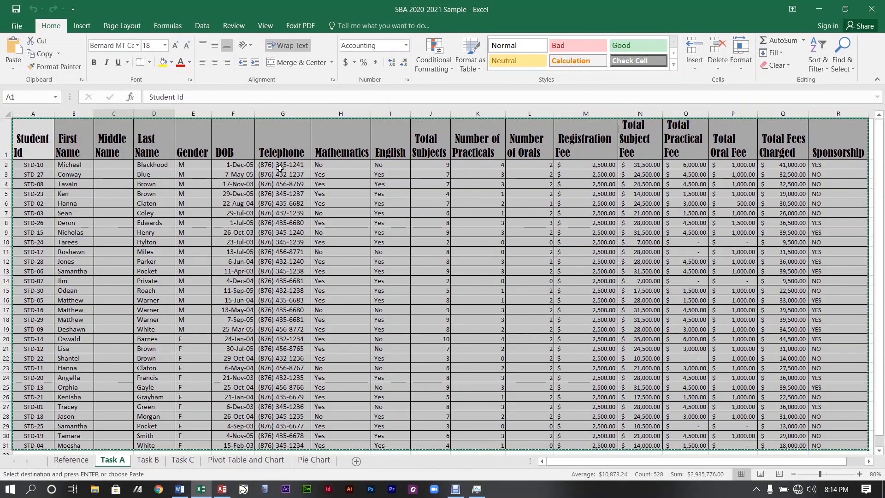
Copy the Task A student table, Student Id through Sponsorship, and minimize Excel.
{"action": "key", "text": "Escape"}
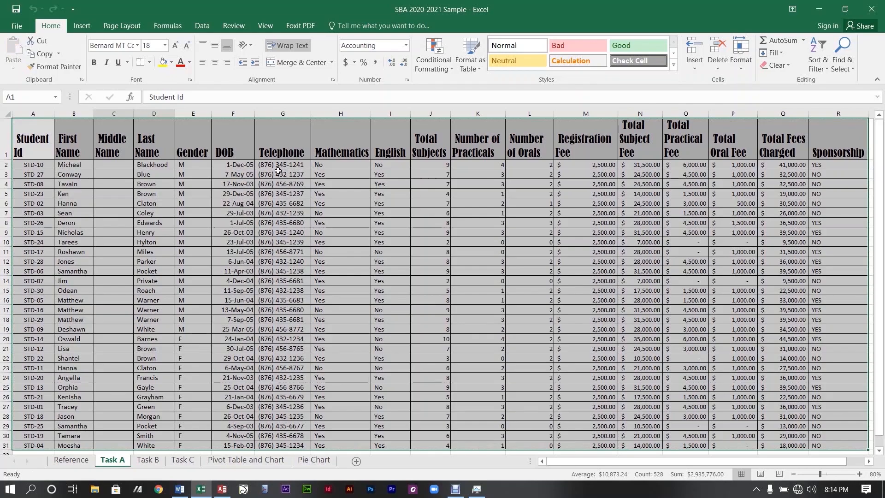
{"action": "right_click", "coordinate": [29, 141]}
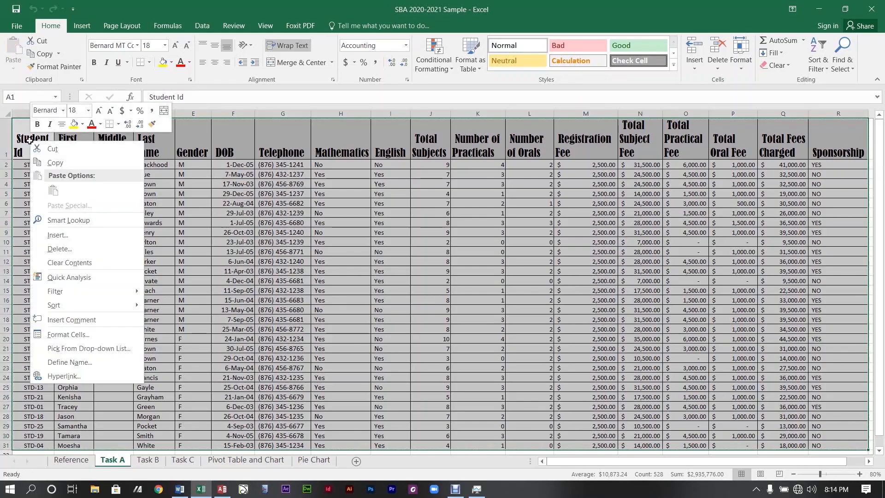
{"action": "left_click", "coordinate": [53, 162]}
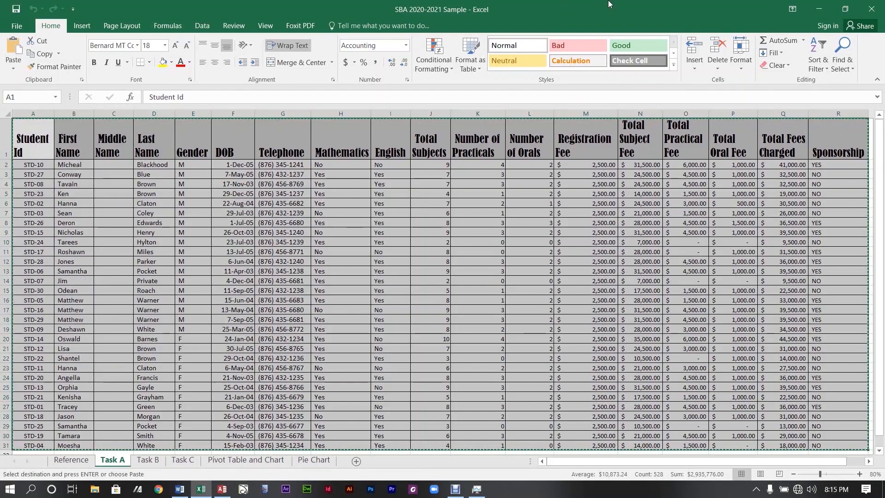
{"action": "left_click", "coordinate": [816, 10]}
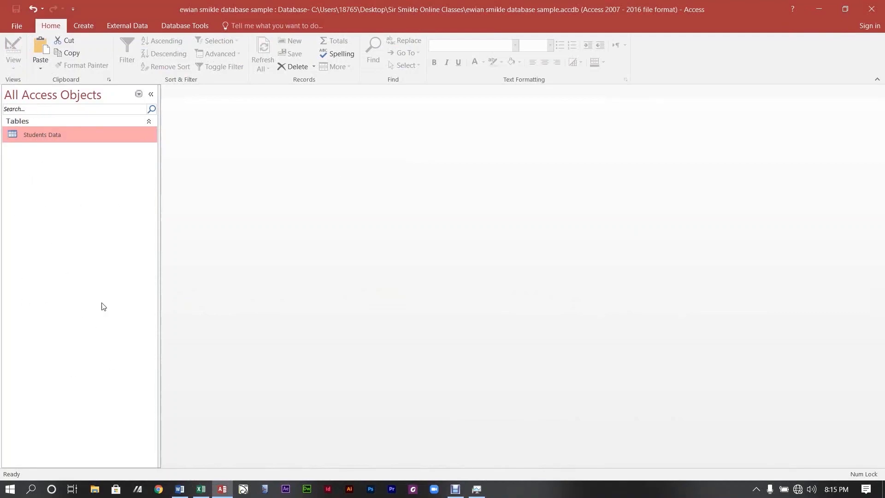
Paste the copied Excel data into the database as a new Task A table, with first-row headings.
{"action": "right_click", "coordinate": [52, 193]}
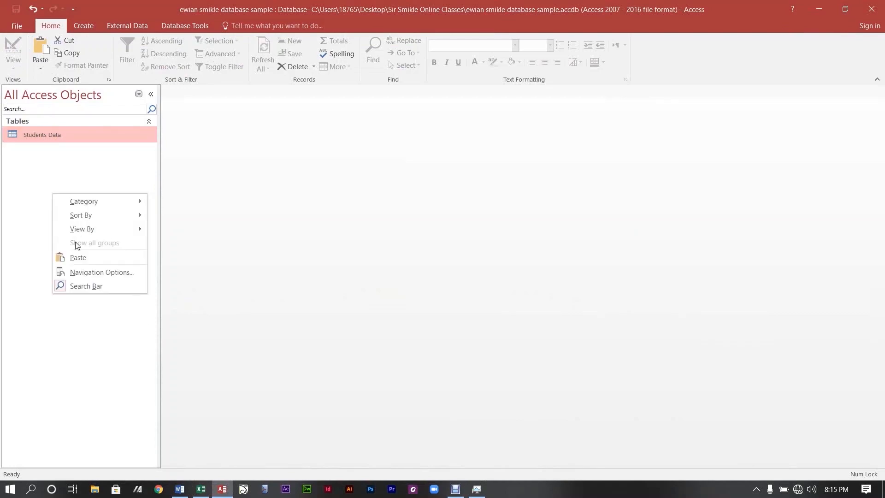
{"action": "left_click", "coordinate": [79, 259]}
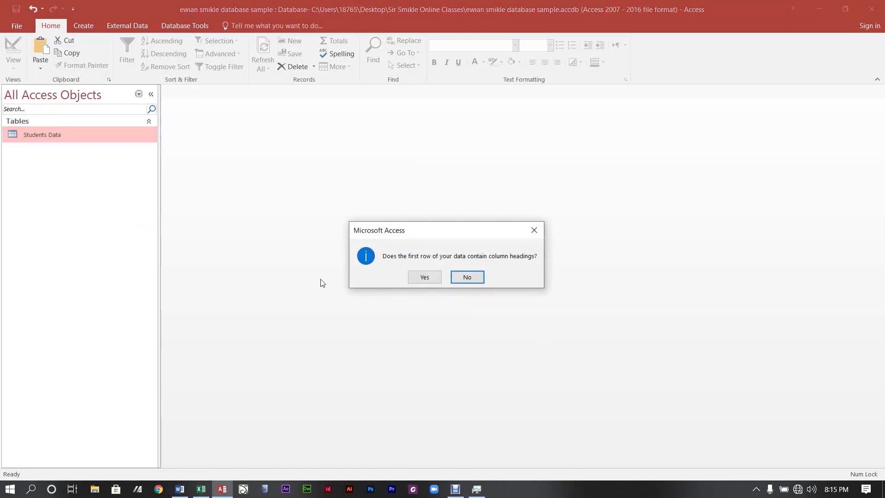
{"action": "left_click", "coordinate": [431, 282]}
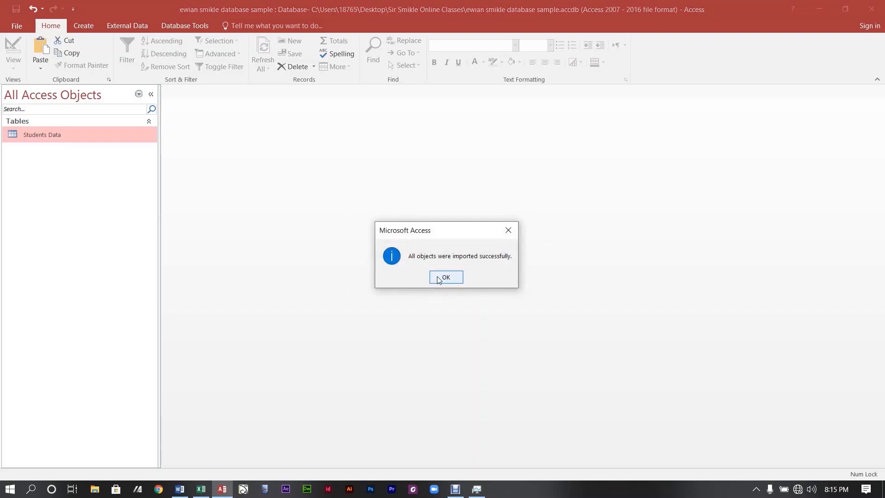
{"action": "left_click", "coordinate": [439, 278]}
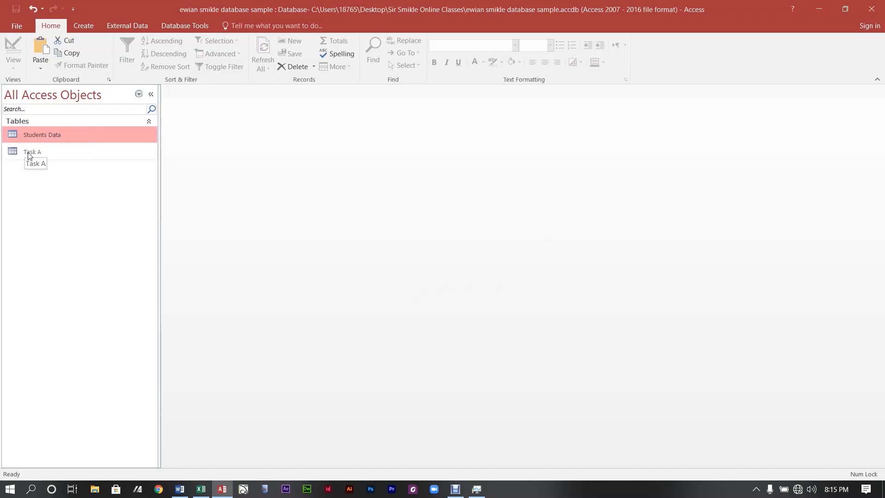
Open the new Task A table in Design View and bring up the Word assignment.
{"action": "double_click", "coordinate": [40, 158]}
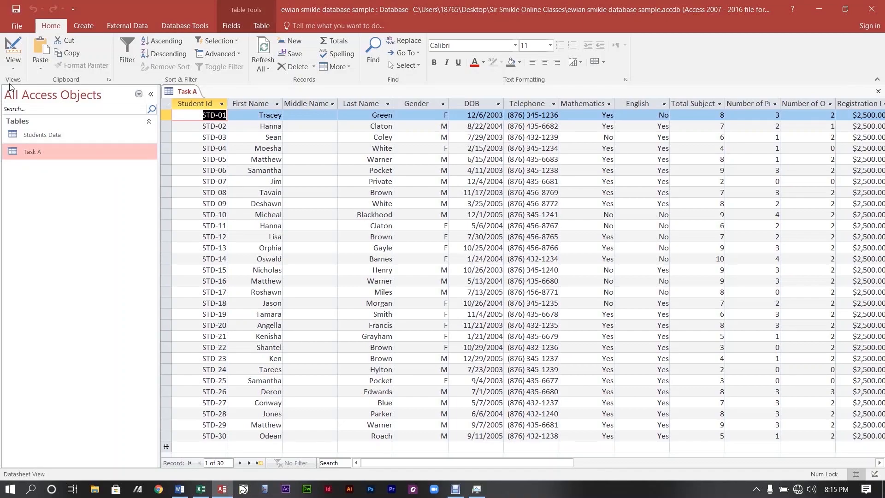
{"action": "left_click", "coordinate": [12, 50]}
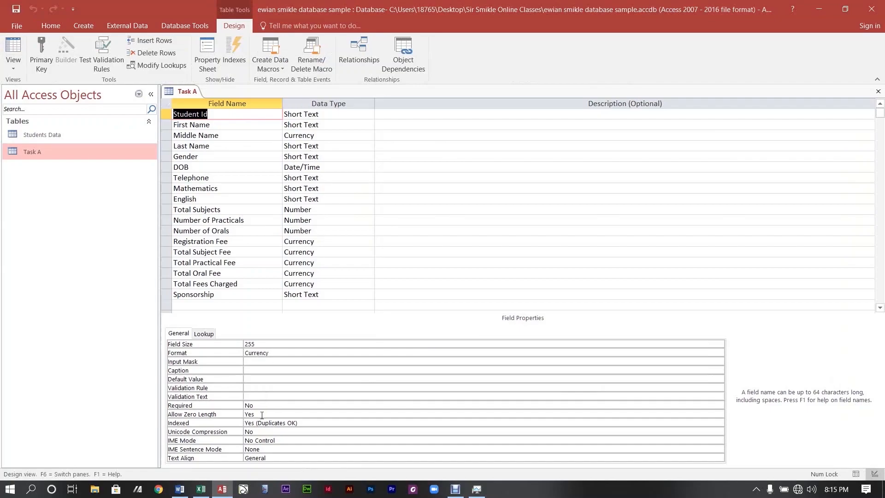
{"action": "left_click", "coordinate": [180, 489]}
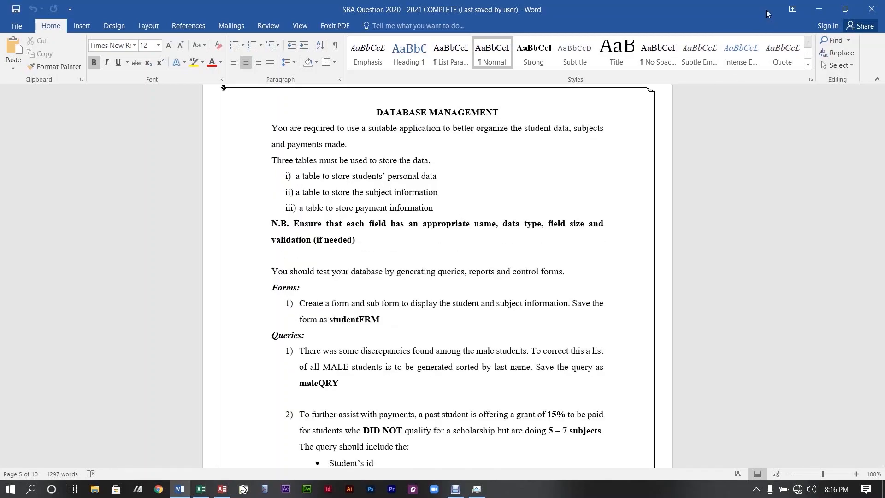
Go back from the Word assignment to the Task A design in Access.
{"action": "left_click", "coordinate": [819, 10]}
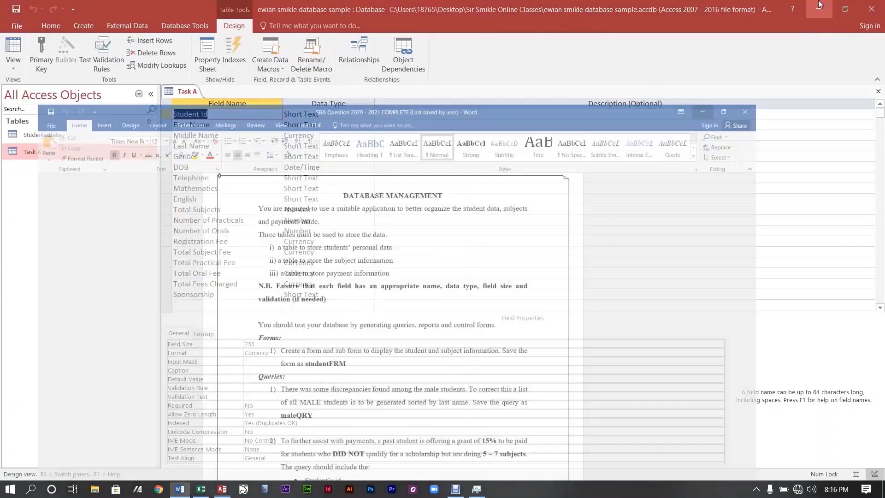
{"action": "left_click", "coordinate": [456, 490]}
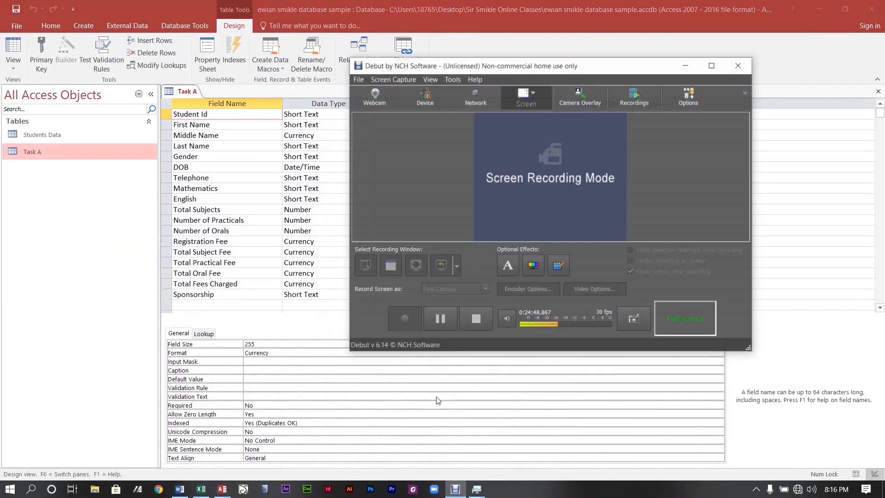
{"action": "left_click", "coordinate": [437, 304]}
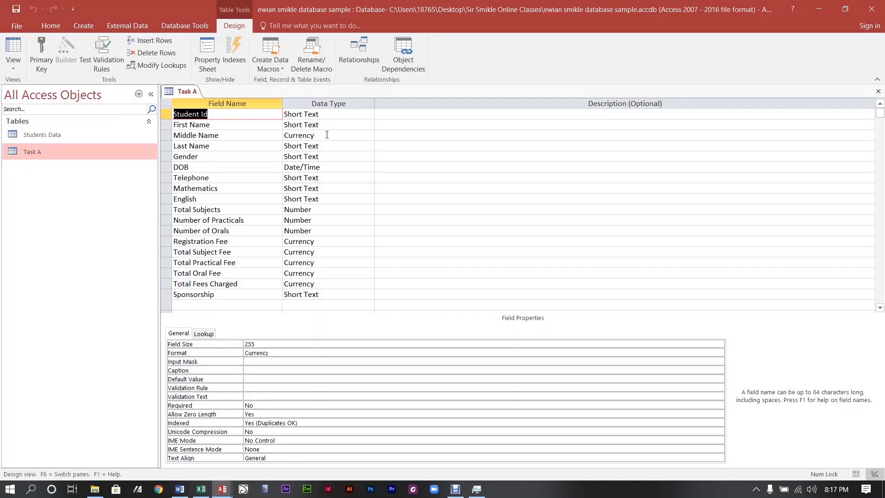
Delete the First Name through Telephone fields from Task A.
{"action": "left_click", "coordinate": [231, 145]}
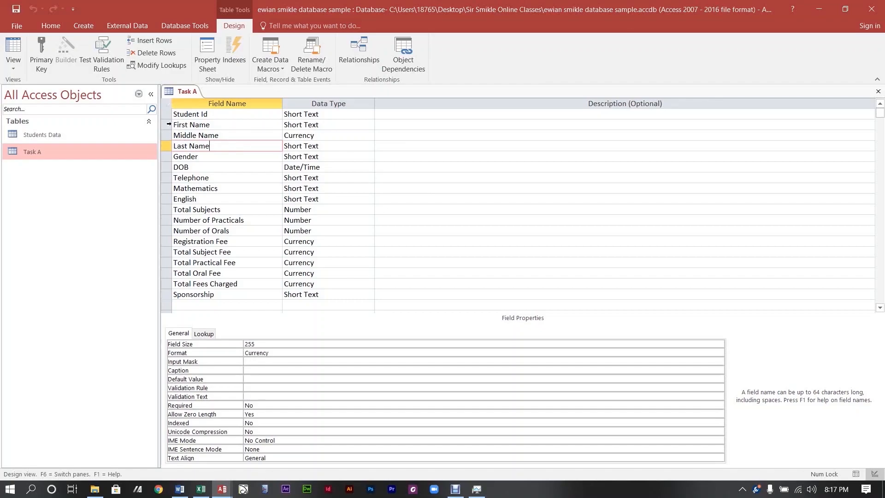
{"action": "left_click_drag", "start_coordinate": [169, 124], "coordinate": [168, 176]}
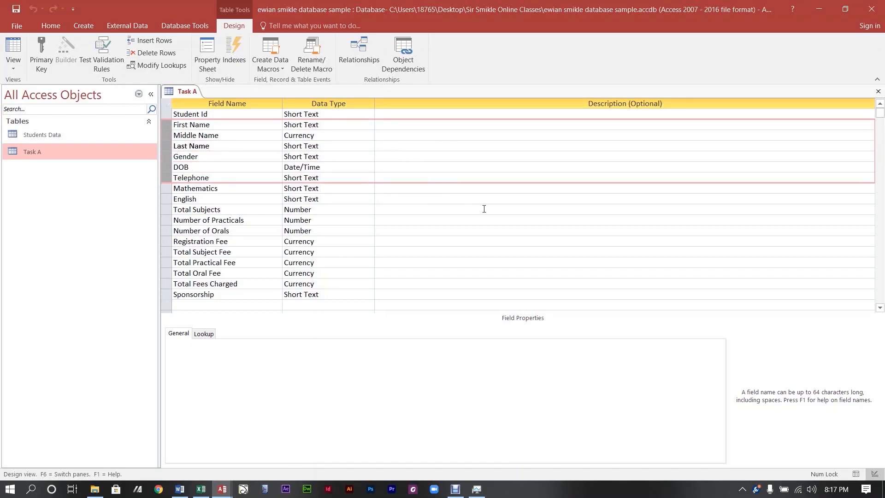
{"action": "key", "text": "Delete"}
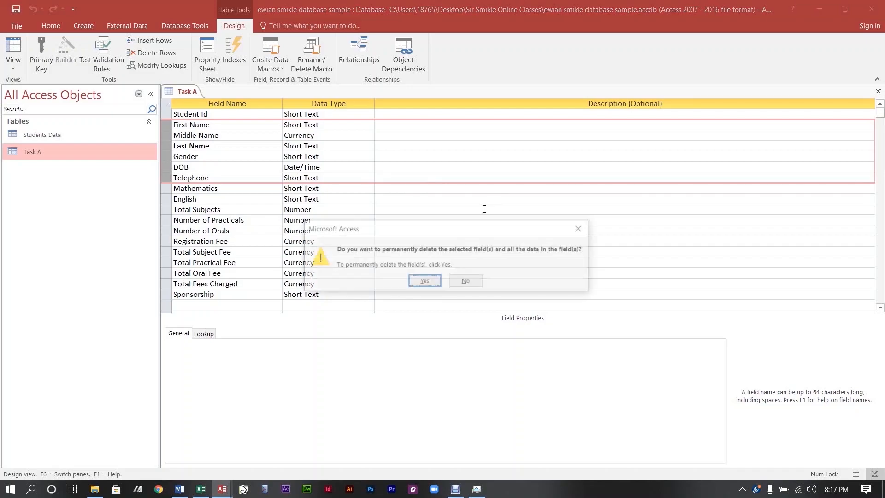
{"action": "key", "text": "Return"}
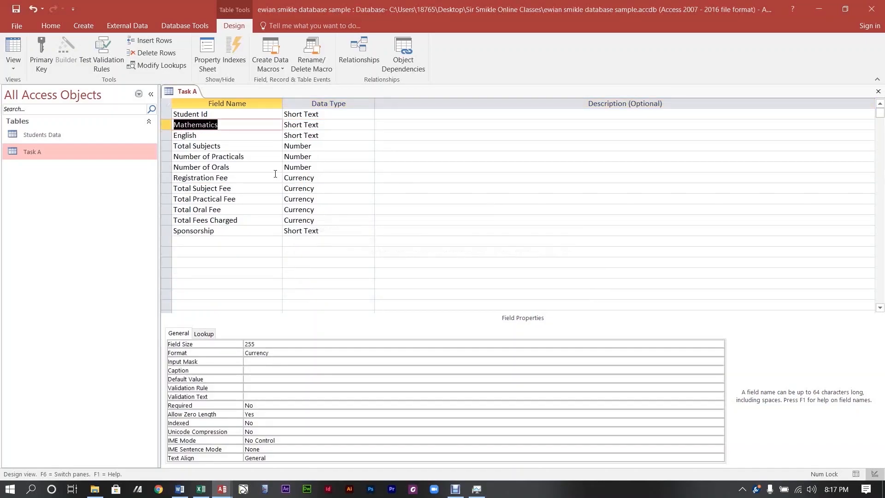
Delete the six fields from Registration Fee through Sponsorship.
{"action": "left_click", "coordinate": [325, 167]}
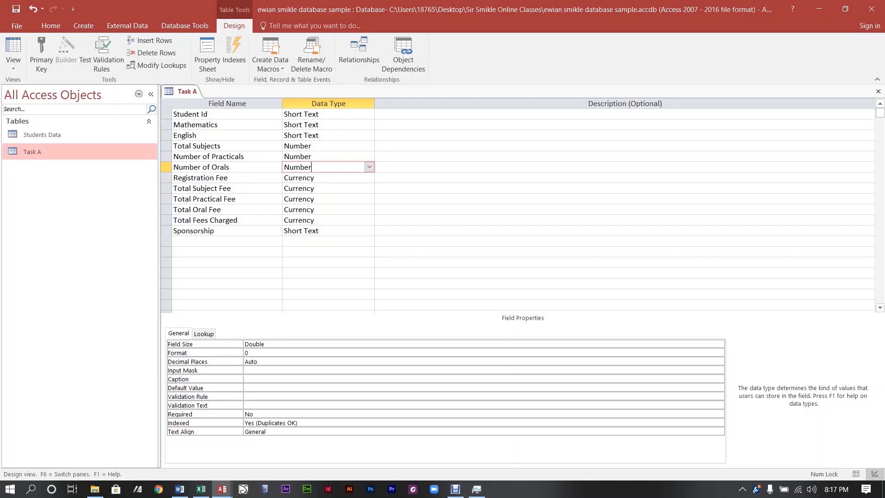
{"action": "mouse_move", "coordinate": [454, 492]}
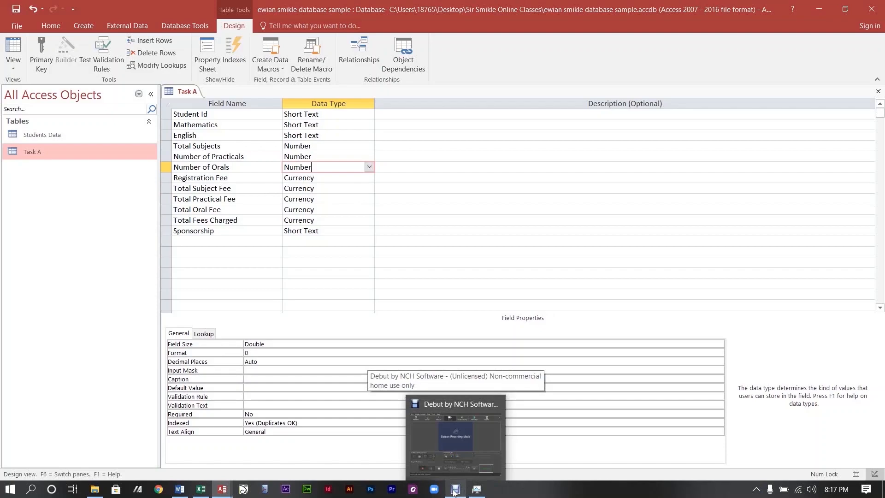
{"action": "left_click", "coordinate": [454, 492]}
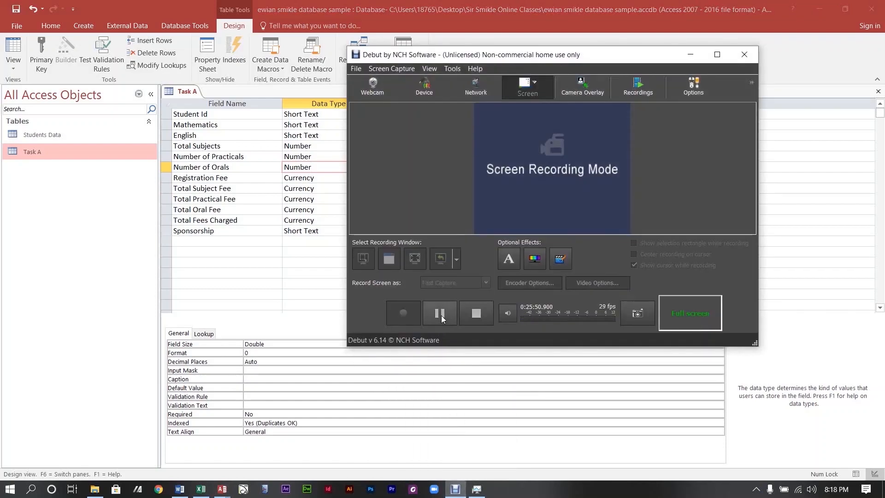
{"action": "left_click", "coordinate": [440, 316]}
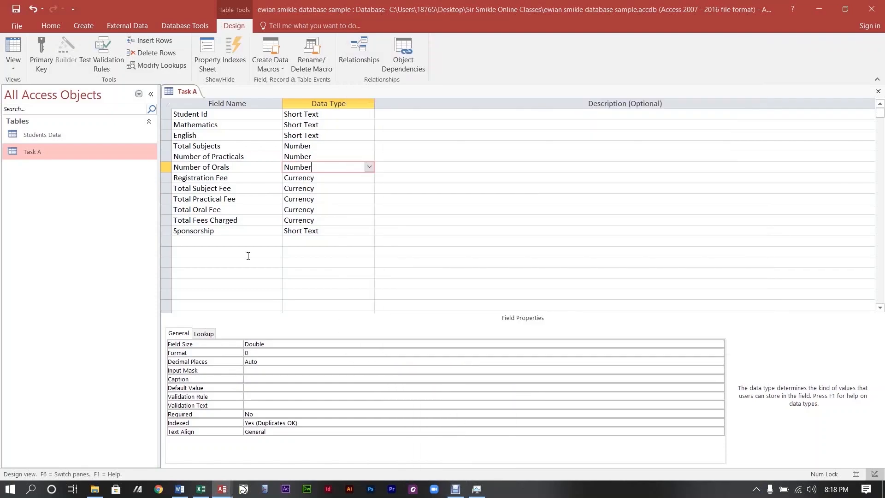
{"action": "left_click", "coordinate": [165, 179]}
{"action": "left_click_drag", "start_coordinate": [165, 182], "coordinate": [169, 225]}
{"action": "key", "text": "Delete"}
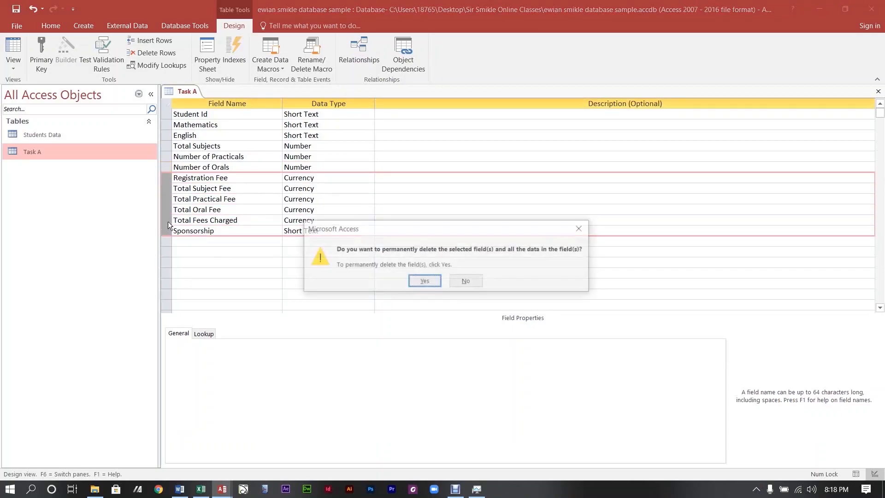
{"action": "key", "text": "Return"}
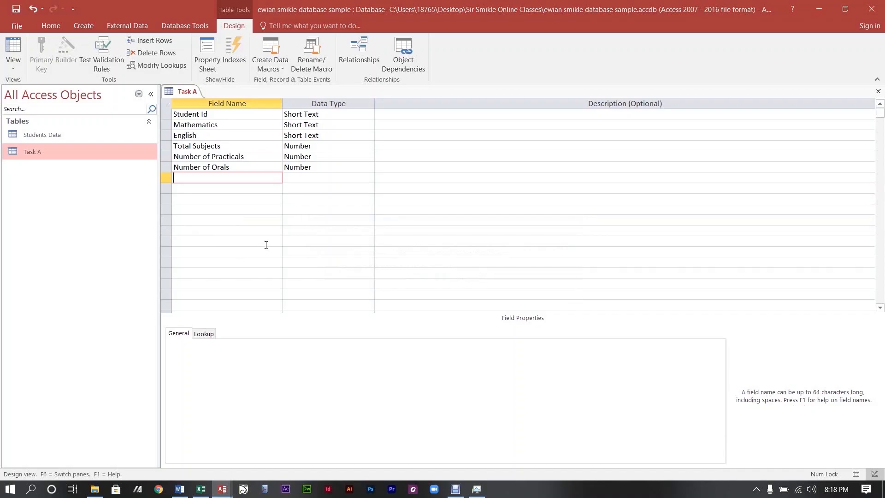
Change the Student Id field size from 255 to 6.
{"action": "left_click", "coordinate": [274, 115]}
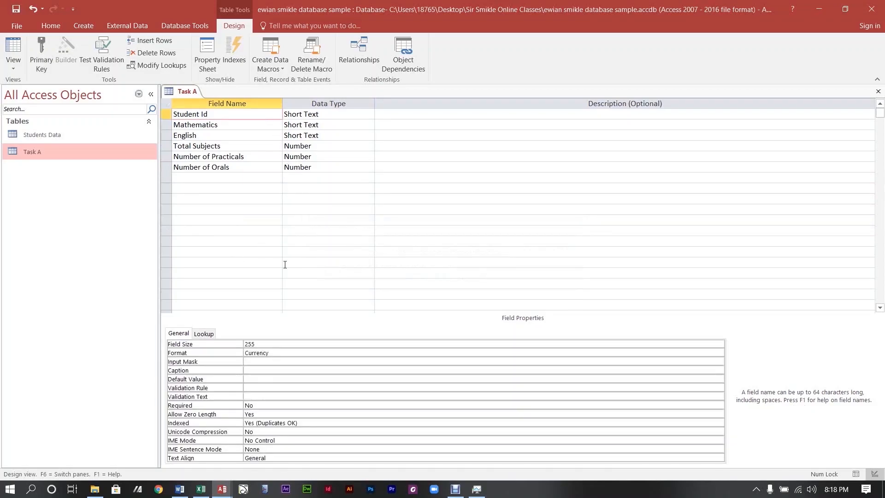
{"action": "left_click", "coordinate": [287, 344]}
{"action": "key", "text": "BackSpace"}
{"action": "key", "text": "BackSpace"}
{"action": "key", "text": "BackSpace"}
{"action": "type", "text": "6"}
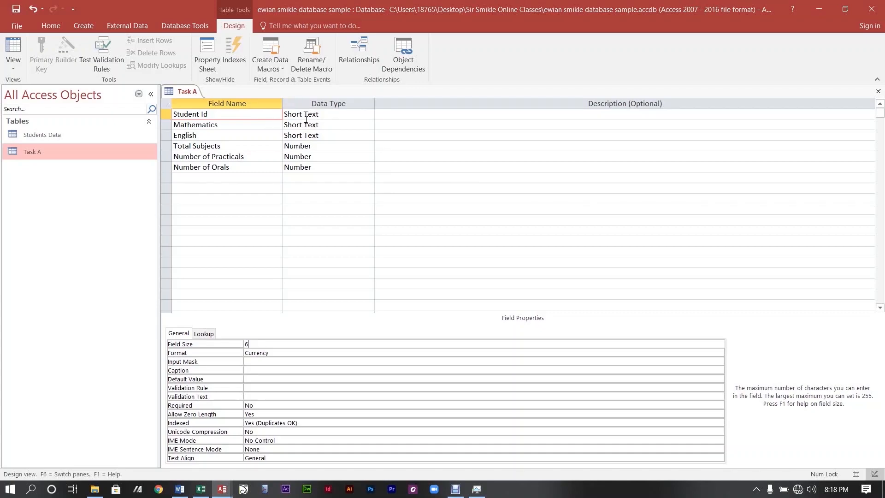
Clear the Currency format from the Mathematics field.
{"action": "left_click", "coordinate": [235, 123]}
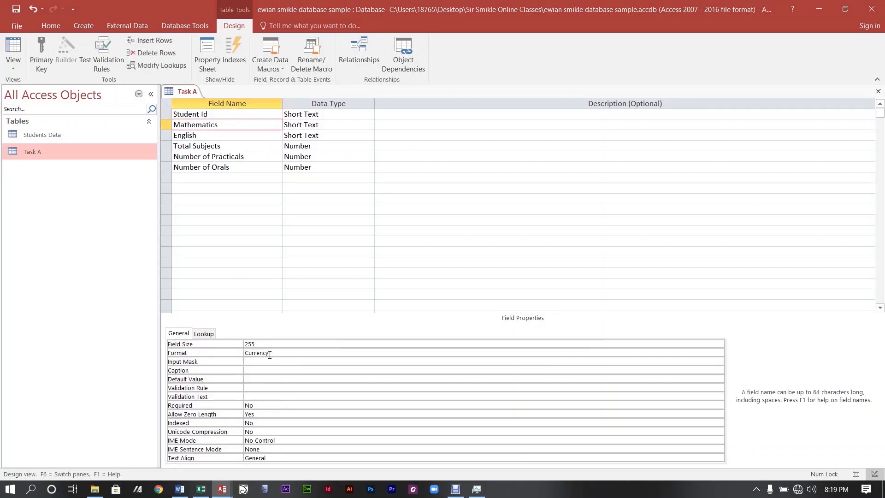
{"action": "left_click", "coordinate": [273, 352]}
{"action": "key", "text": "BackSpace"}
{"action": "key", "text": "BackSpace"}
{"action": "key", "text": "BackSpace"}
{"action": "key", "text": "BackSpace"}
{"action": "key", "text": "BackSpace"}
{"action": "key", "text": "BackSpace"}
{"action": "key", "text": "BackSpace"}
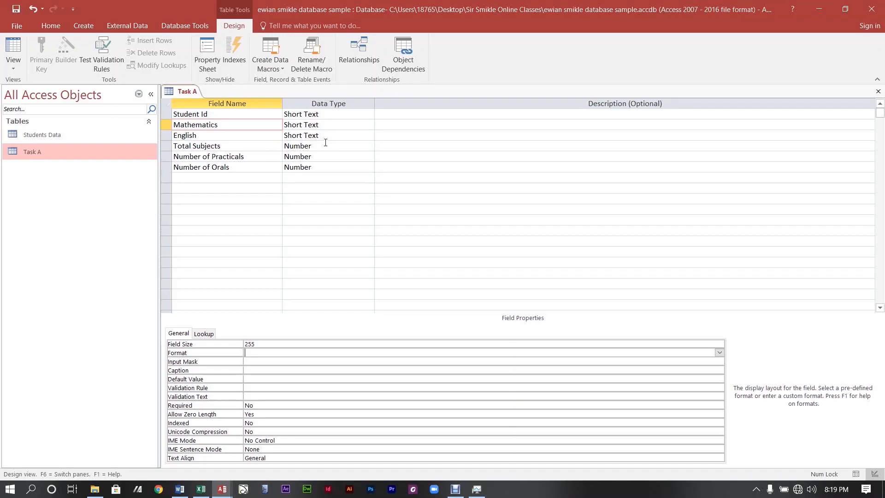
Make Mathematics a Yes/No field with the caption 'Mathematics'.
{"action": "left_click", "coordinate": [337, 125]}
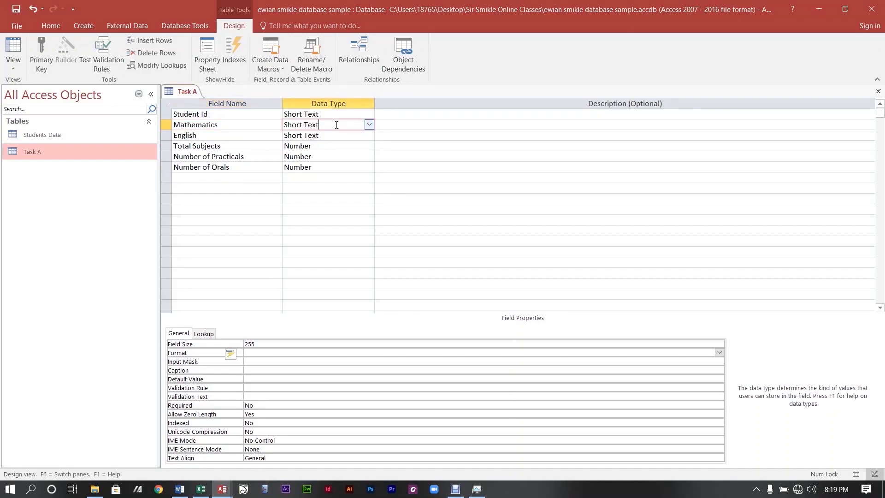
{"action": "left_click", "coordinate": [369, 125]}
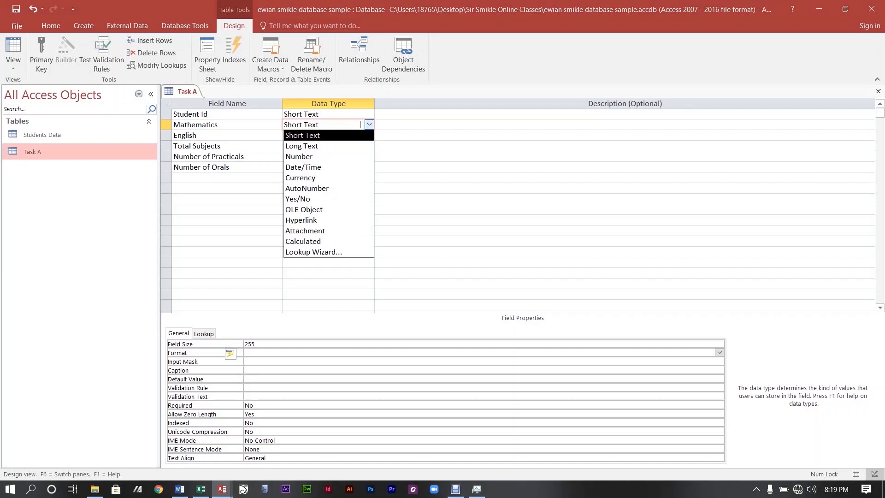
{"action": "left_click", "coordinate": [381, 121]}
{"action": "left_click", "coordinate": [224, 125]}
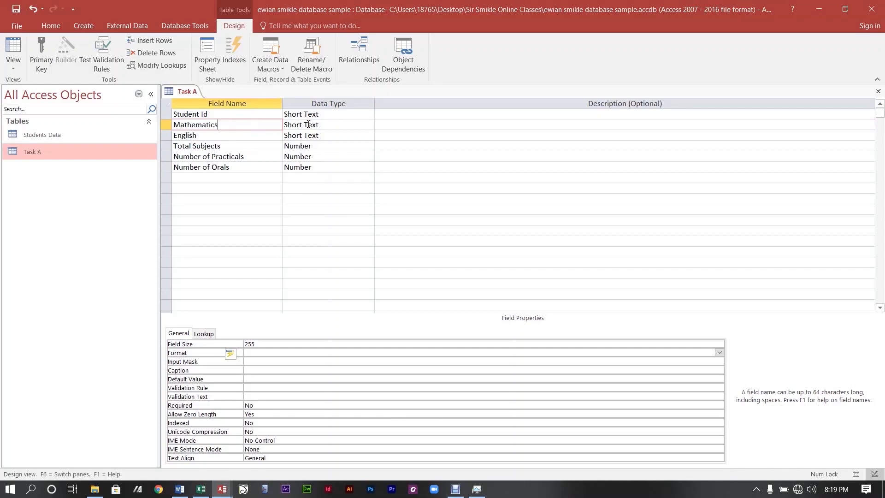
{"action": "left_click", "coordinate": [309, 125]}
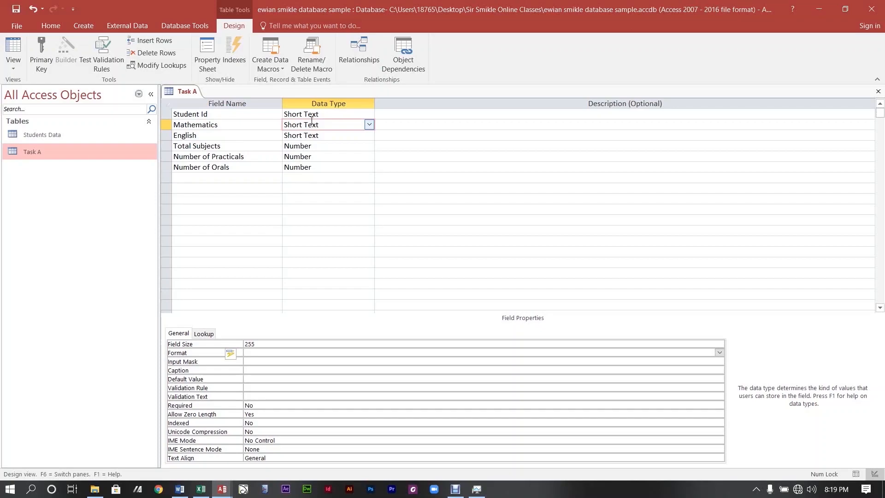
{"action": "left_click", "coordinate": [369, 125]}
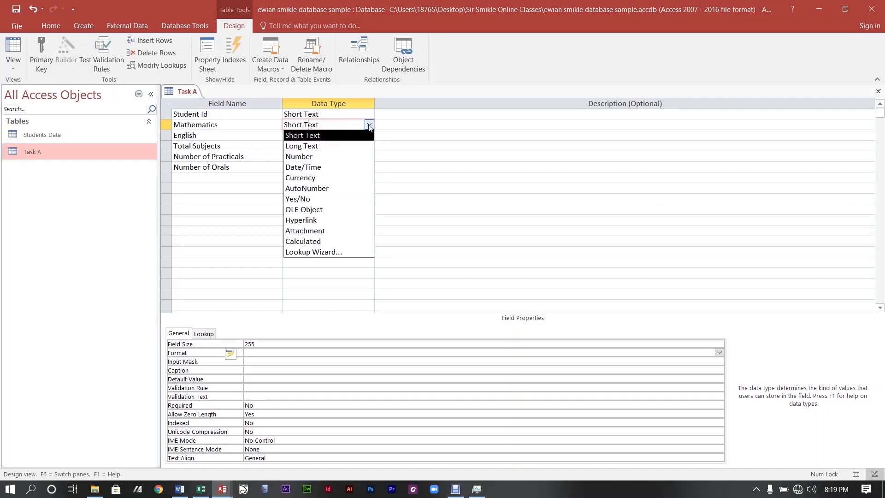
{"action": "left_click", "coordinate": [321, 200]}
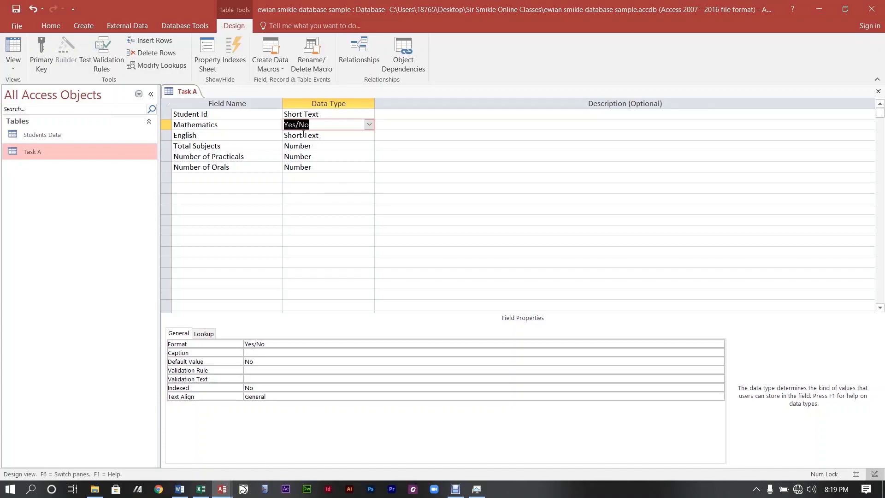
{"action": "left_click", "coordinate": [267, 352]}
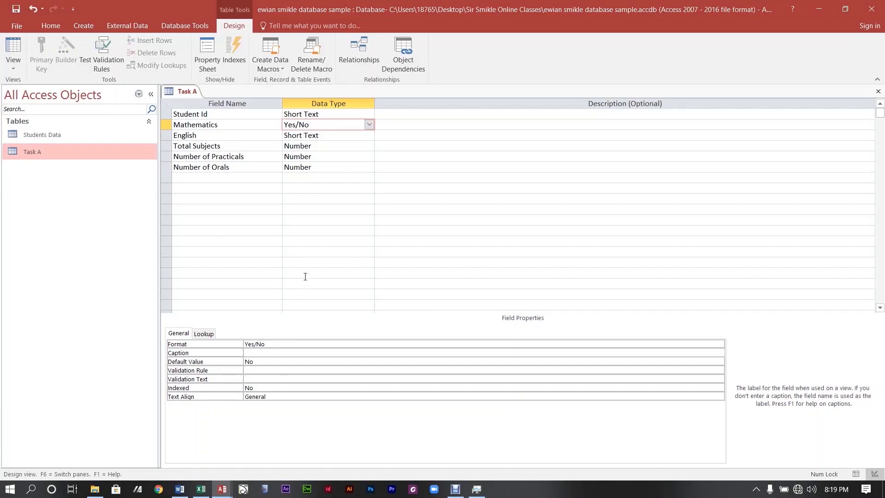
{"action": "type", "text": "Mathematics"}
Make English a Yes/No field with the caption 'English'.
{"action": "left_click", "coordinate": [237, 138]}
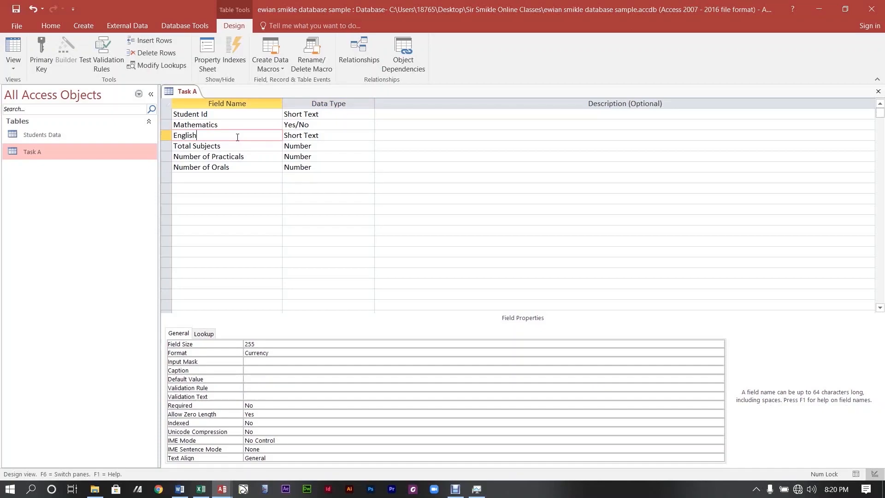
{"action": "left_click", "coordinate": [294, 136]}
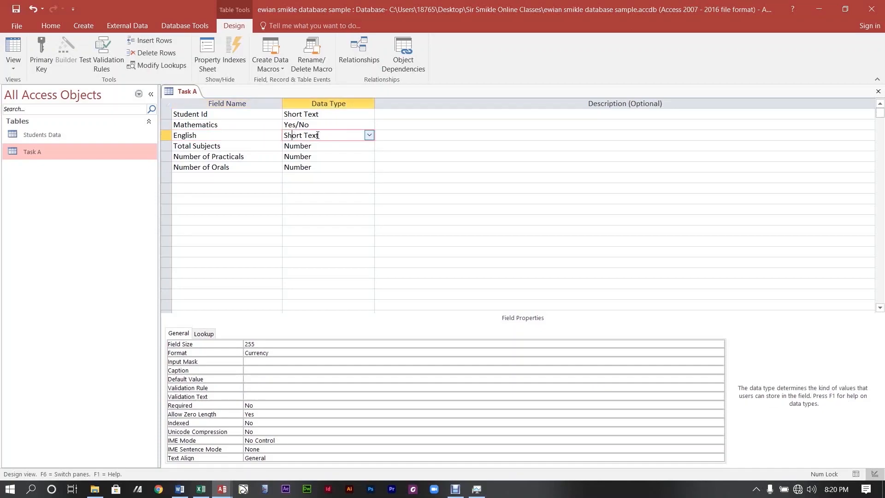
{"action": "left_click", "coordinate": [369, 135]}
{"action": "left_click", "coordinate": [304, 210]}
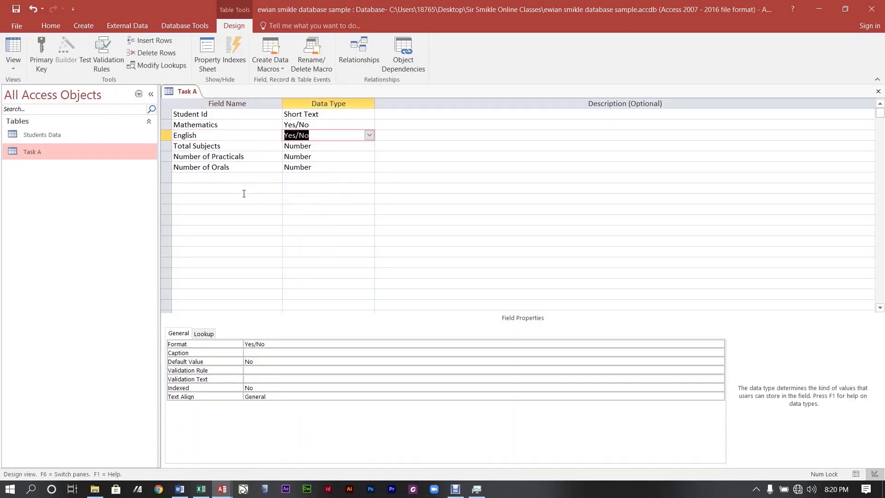
{"action": "left_click", "coordinate": [272, 354]}
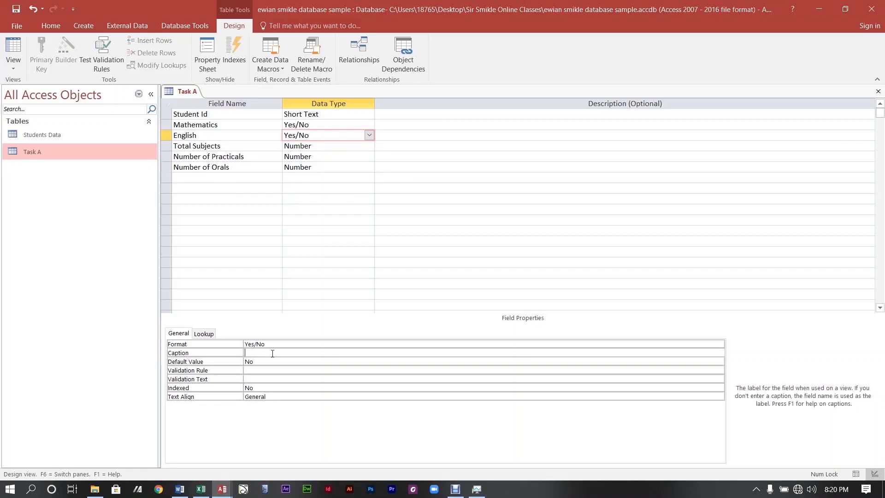
{"action": "type", "text": "English"}
{"action": "left_click", "coordinate": [456, 489]}
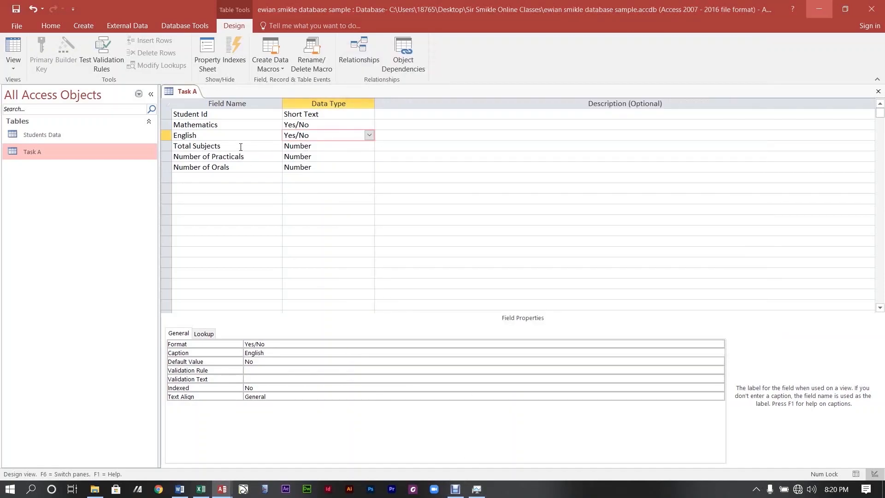
{"action": "left_click", "coordinate": [241, 147]}
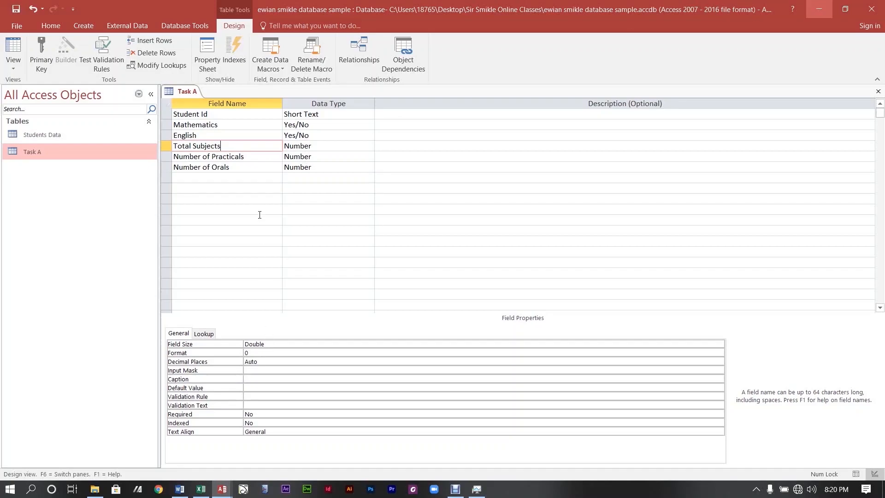
Make Total Subjects an Integer field with 0 decimal places.
{"action": "left_click", "coordinate": [268, 345]}
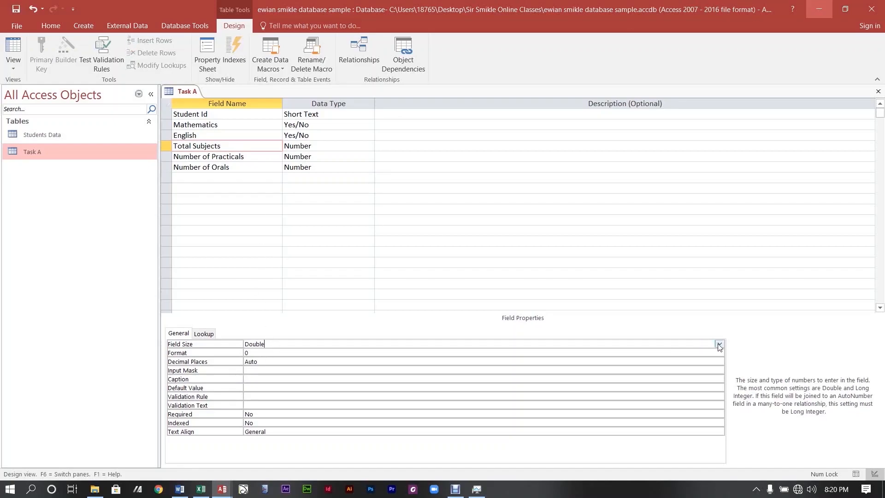
{"action": "left_click", "coordinate": [720, 346]}
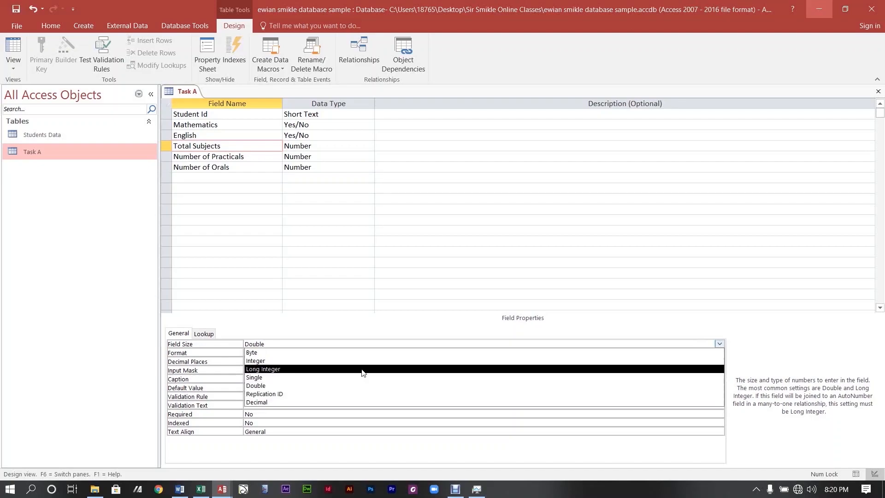
{"action": "left_click", "coordinate": [315, 353]}
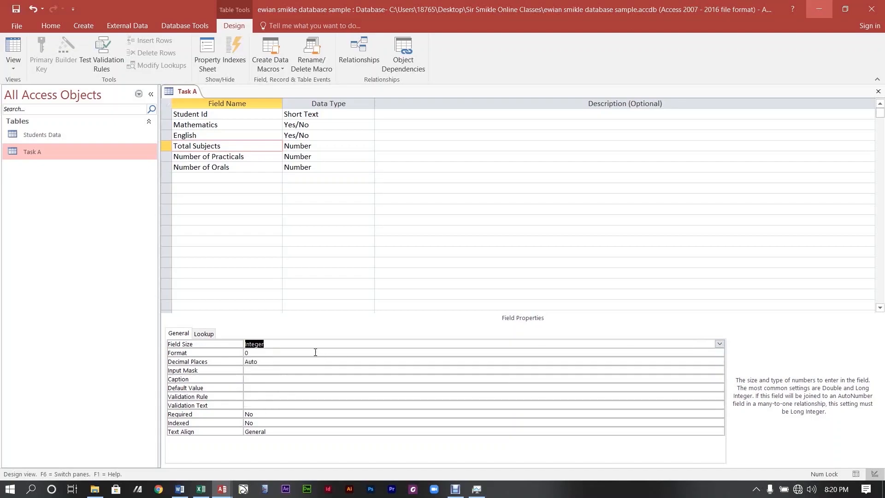
{"action": "left_click", "coordinate": [264, 362]}
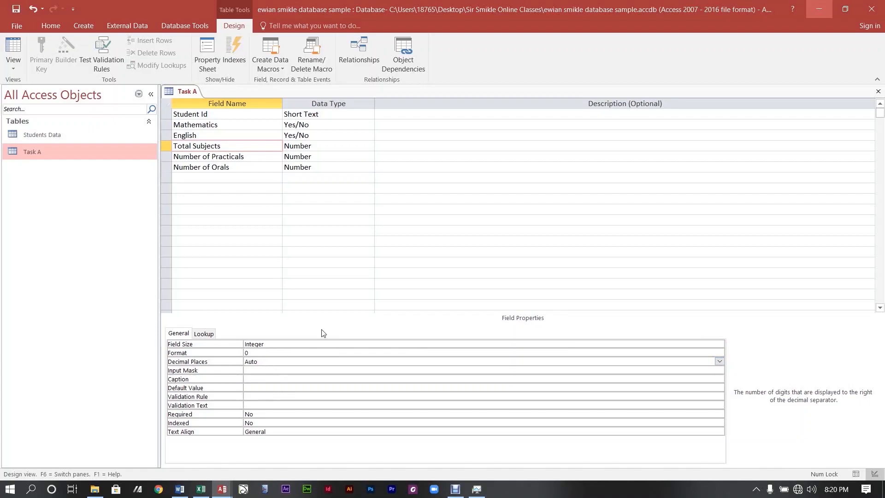
{"action": "key", "text": "BackSpace"}
{"action": "key", "text": "BackSpace"}
{"action": "key", "text": "BackSpace"}
{"action": "key", "text": "BackSpace"}
{"action": "type", "text": "0"}
Set Number of Practicals and Number of Orals to Integer size and clear their Auto decimal places.
{"action": "left_click", "coordinate": [184, 156]}
{"action": "left_click", "coordinate": [293, 342]}
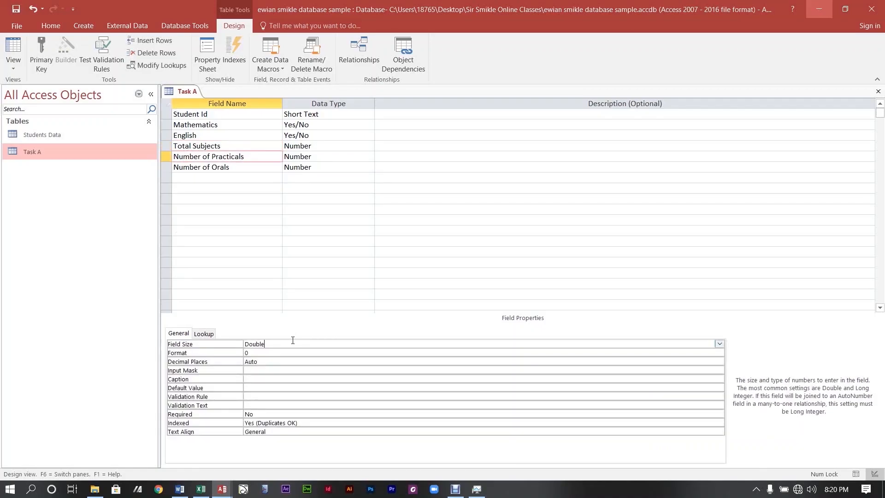
{"action": "left_click", "coordinate": [720, 345]}
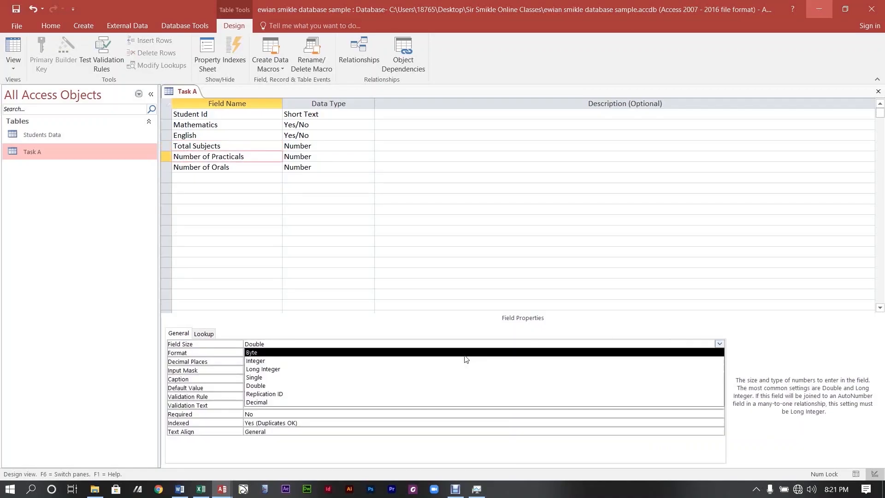
{"action": "left_click", "coordinate": [330, 361]}
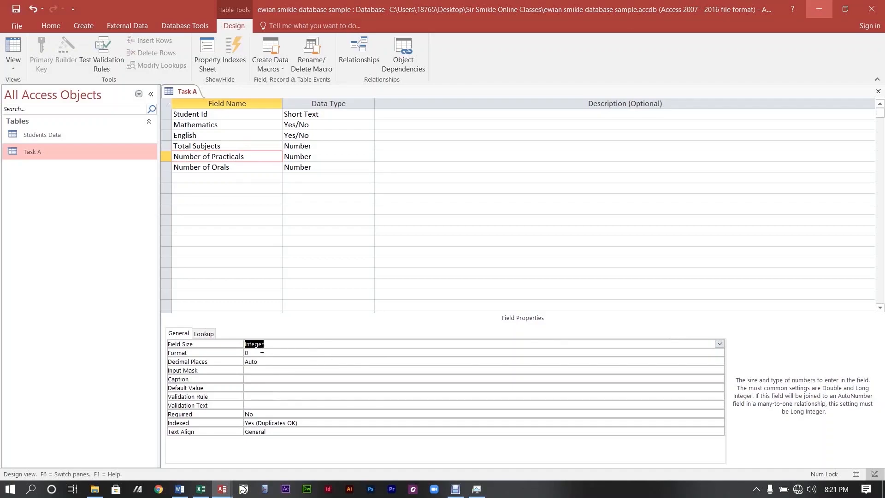
{"action": "left_click", "coordinate": [272, 362]}
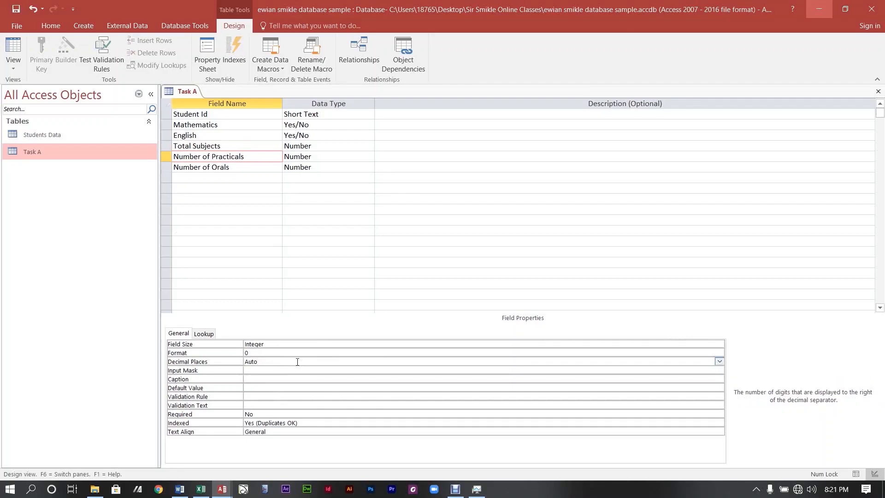
{"action": "key", "text": "BackSpace"}
{"action": "key", "text": "BackSpace"}
{"action": "key", "text": "BackSpace"}
{"action": "key", "text": "BackSpace"}
{"action": "left_click", "coordinate": [242, 168]}
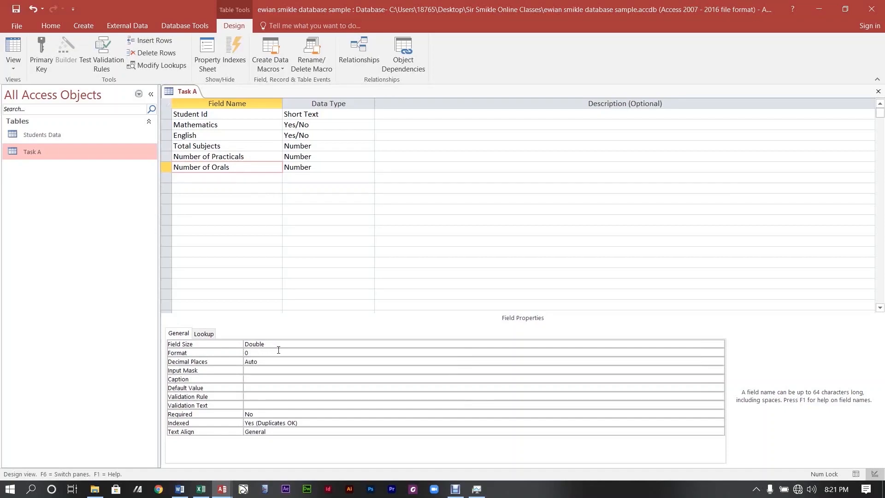
{"action": "left_click", "coordinate": [278, 345]}
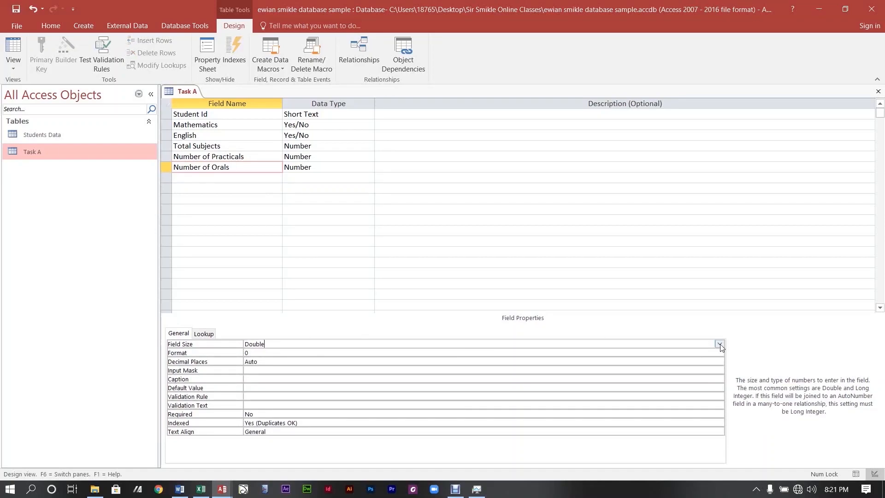
{"action": "left_click", "coordinate": [719, 345]}
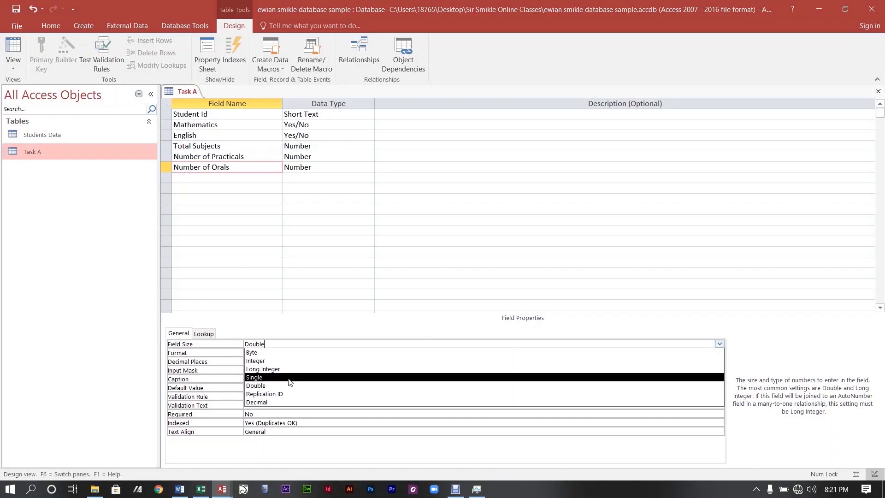
{"action": "left_click", "coordinate": [283, 361]}
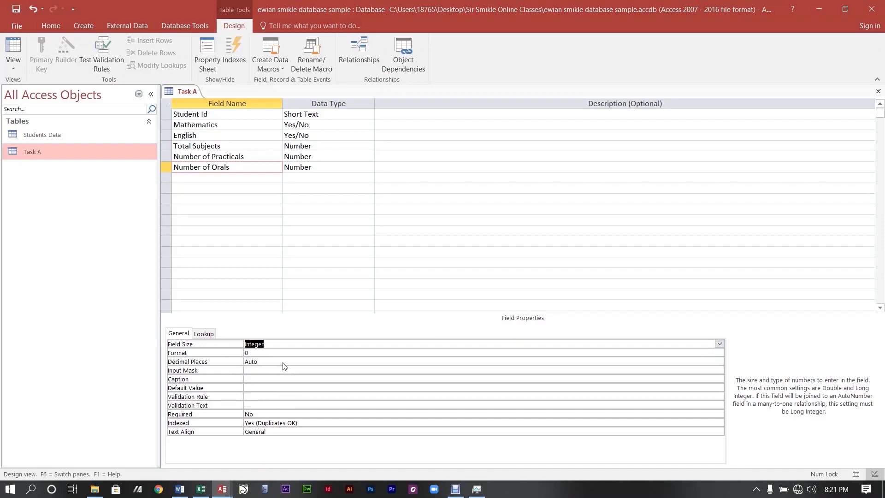
{"action": "left_click", "coordinate": [284, 363]}
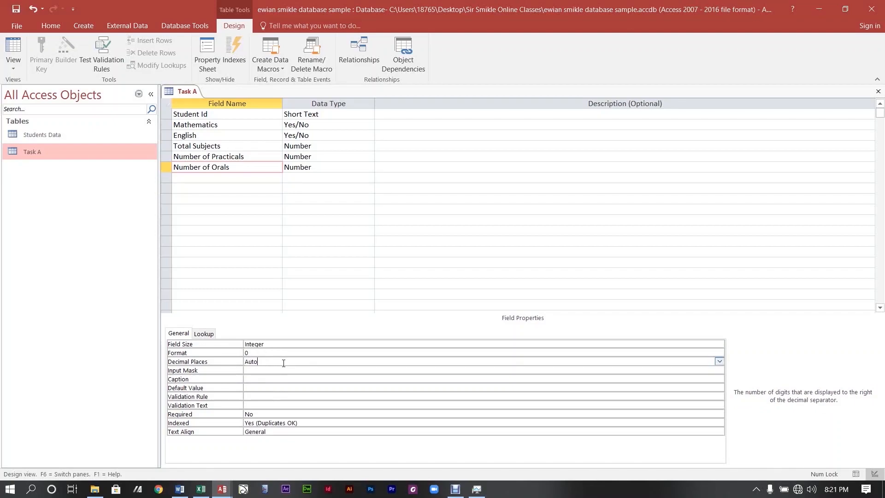
{"action": "key", "text": "BackSpace"}
{"action": "key", "text": "BackSpace"}
{"action": "key", "text": "BackSpace"}
{"action": "key", "text": "BackSpace"}
Review the properties of Number of Orals, Total Subjects, English and Student Id.
{"action": "left_click", "coordinate": [249, 229]}
{"action": "left_click", "coordinate": [267, 191]}
{"action": "left_click", "coordinate": [253, 165]}
{"action": "left_click", "coordinate": [254, 149]}
{"action": "left_click", "coordinate": [252, 133]}
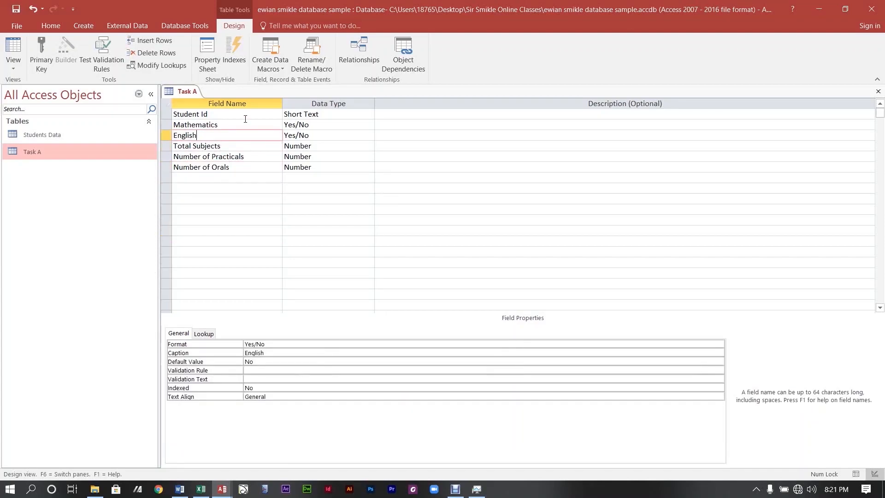
{"action": "left_click", "coordinate": [245, 117]}
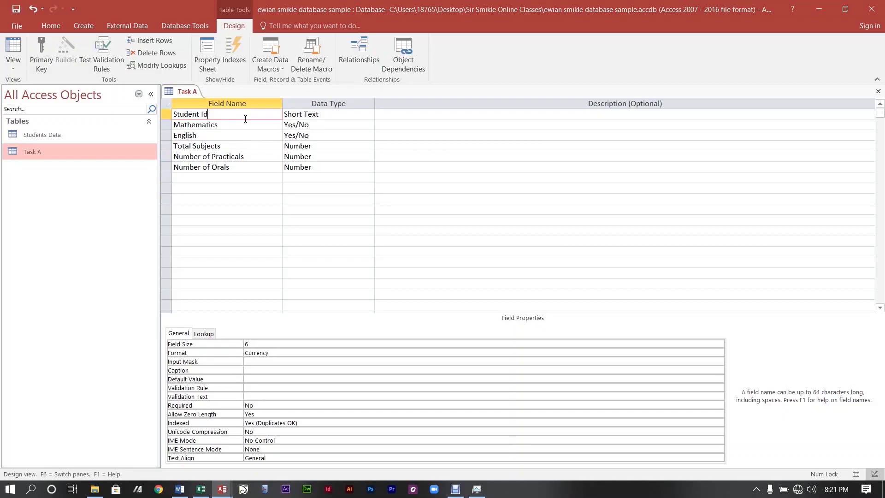
{"action": "left_click", "coordinate": [240, 145]}
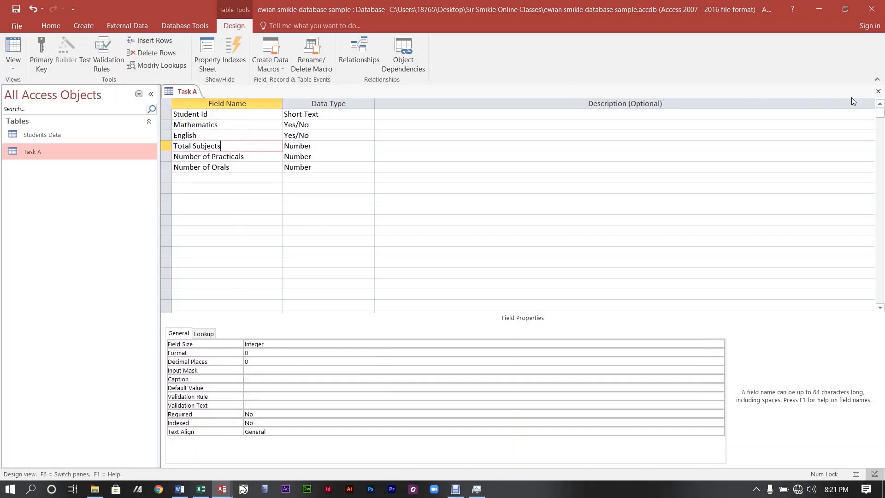
Save the Task A design past the data-loss warning, then open its datasheet at record STD-03.
{"action": "left_click", "coordinate": [878, 92]}
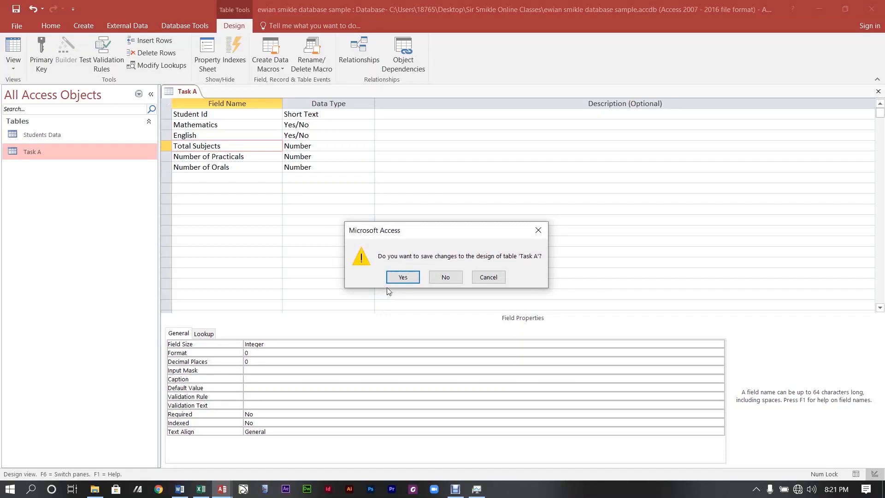
{"action": "left_click", "coordinate": [396, 279]}
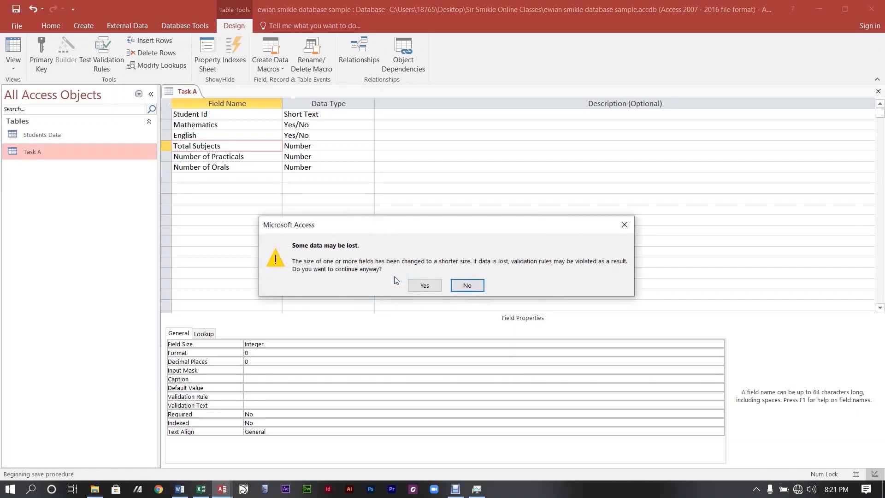
{"action": "left_click", "coordinate": [421, 286]}
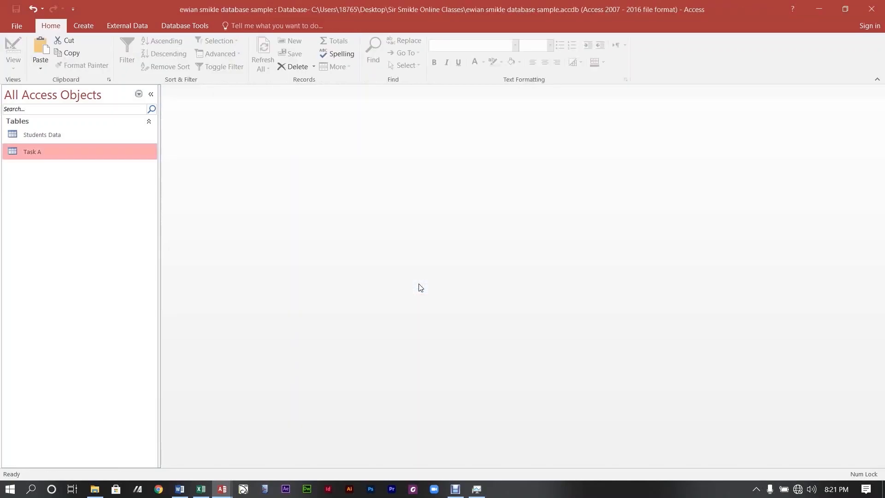
{"action": "double_click", "coordinate": [30, 149]}
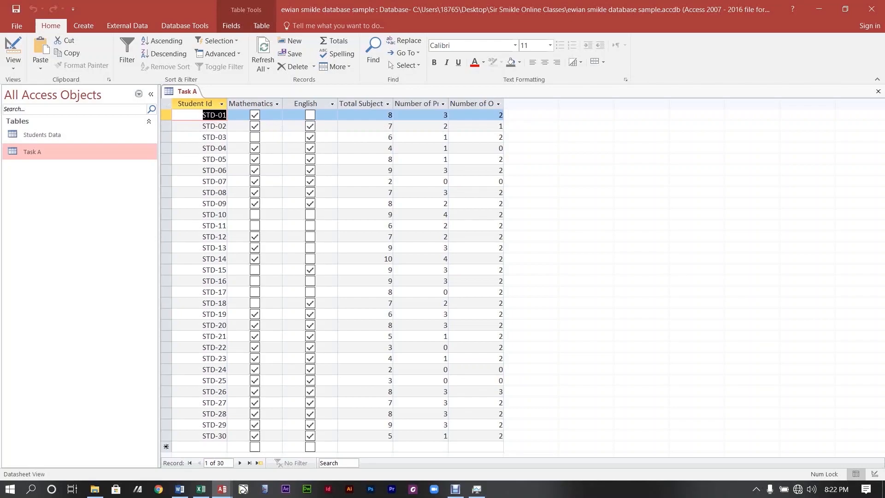
{"action": "left_click", "coordinate": [221, 138]}
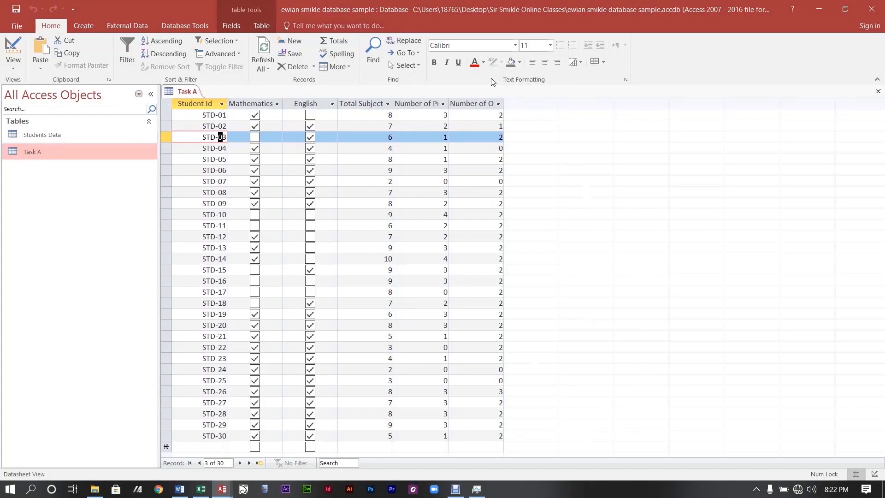
Close the Task A datasheet and rename the Task A table to 'Subject Data'.
{"action": "left_click", "coordinate": [878, 90]}
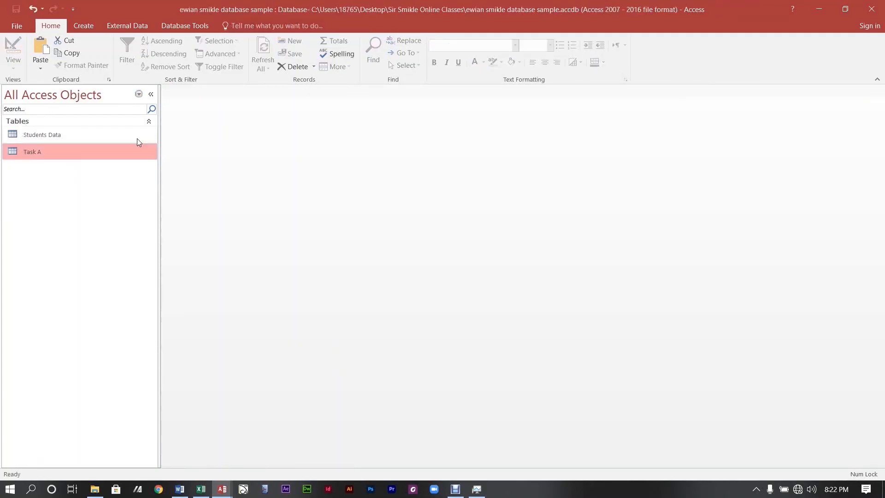
{"action": "right_click", "coordinate": [26, 154]}
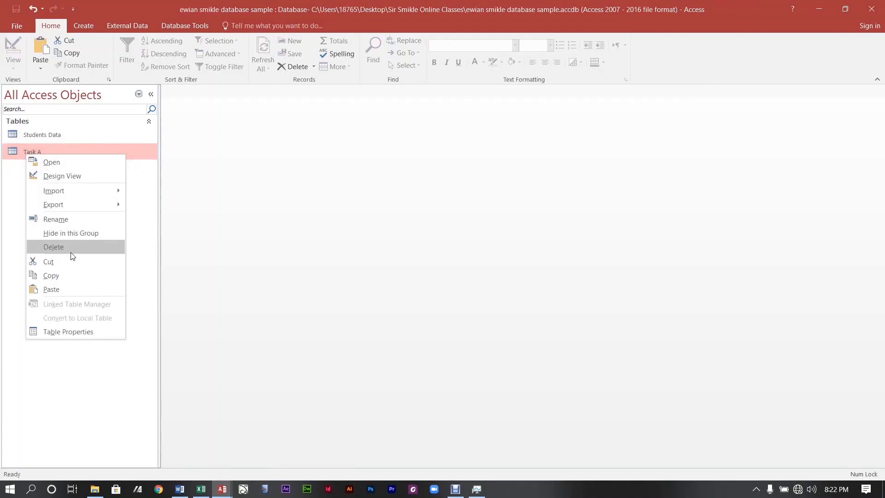
{"action": "left_click", "coordinate": [85, 220]}
{"action": "type", "text": "Subjec"}
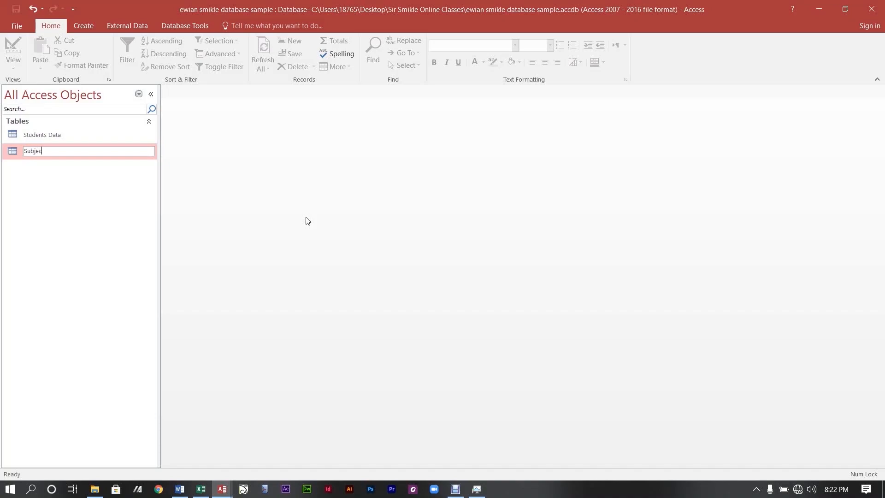
{"action": "type", "text": "t Data"}
{"action": "key", "text": "Return"}
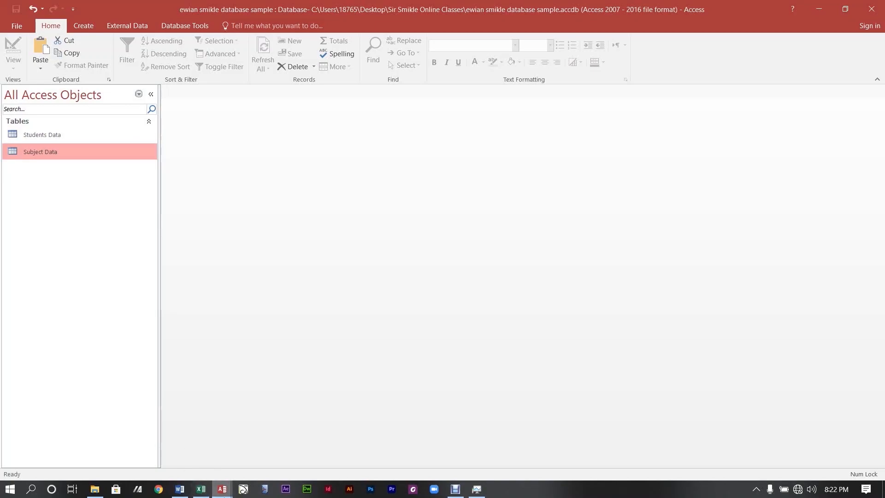
{"action": "left_click", "coordinate": [204, 493]}
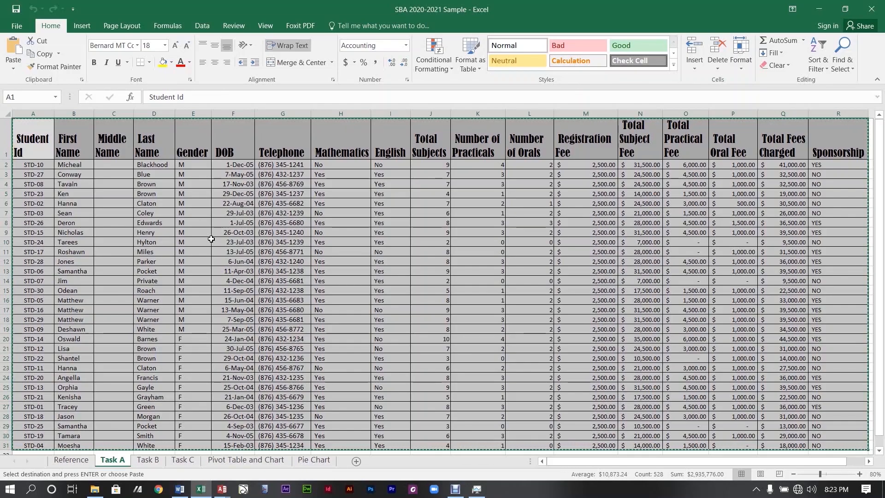
Recopy the selected student table on Excel's Task A sheet and return to Access.
{"action": "key", "text": "Escape"}
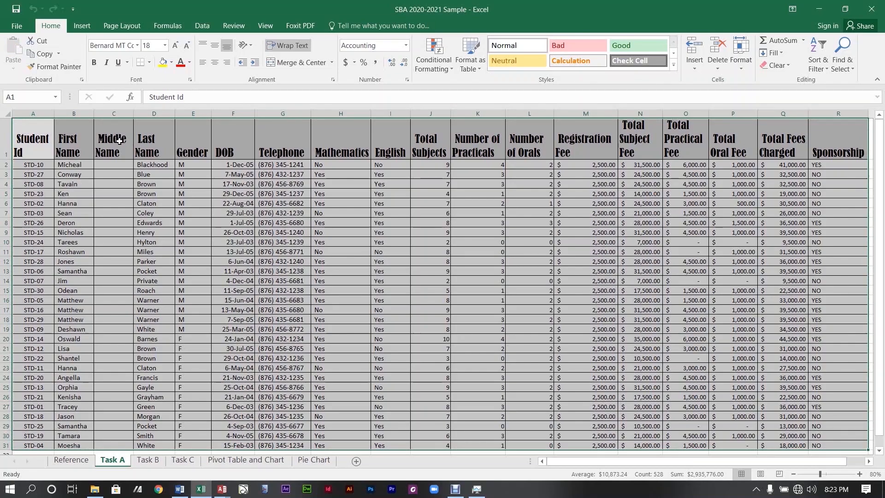
{"action": "right_click", "coordinate": [28, 122]}
{"action": "left_click", "coordinate": [46, 146]}
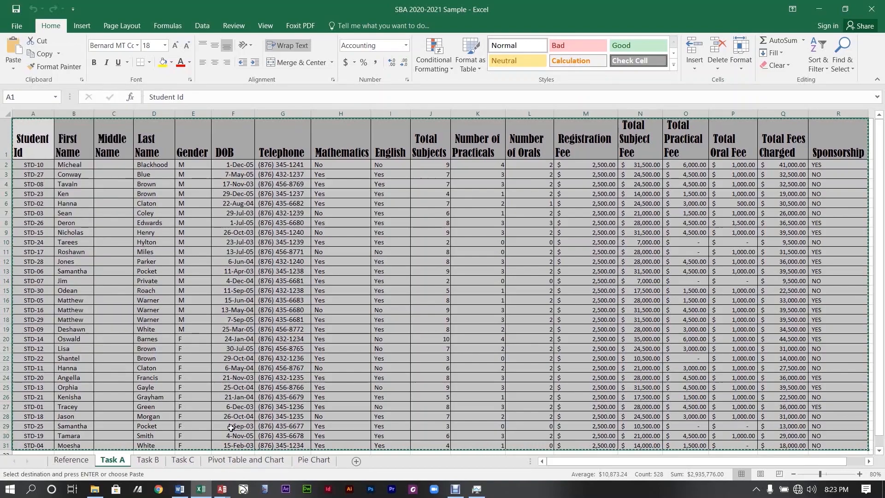
{"action": "mouse_move", "coordinate": [219, 489]}
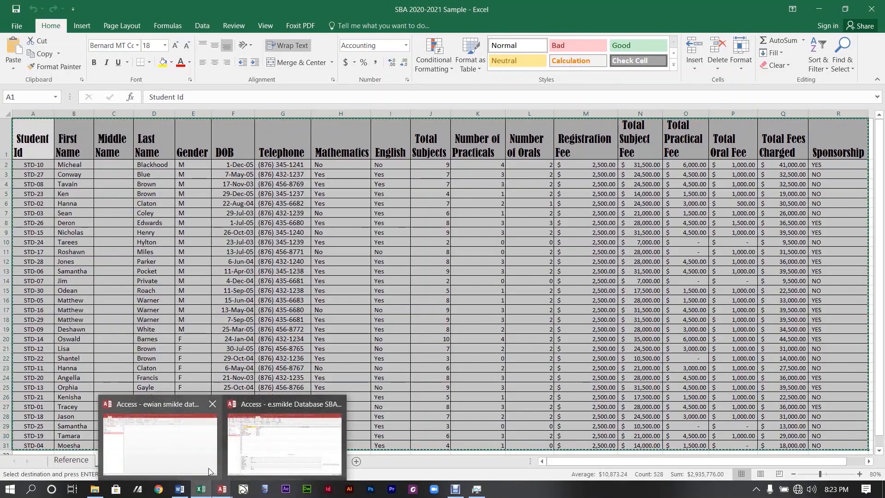
{"action": "left_click", "coordinate": [187, 442]}
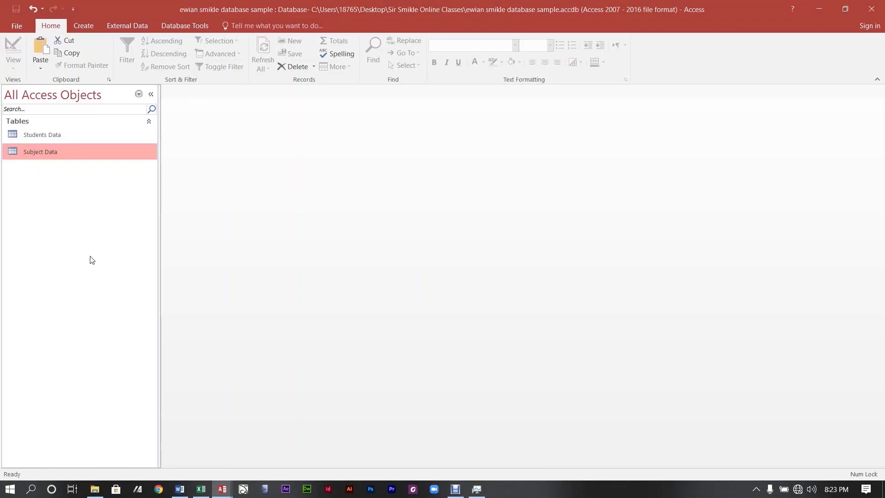
Paste the Excel data as a new Task A table with first-row headings and open it.
{"action": "right_click", "coordinate": [109, 316]}
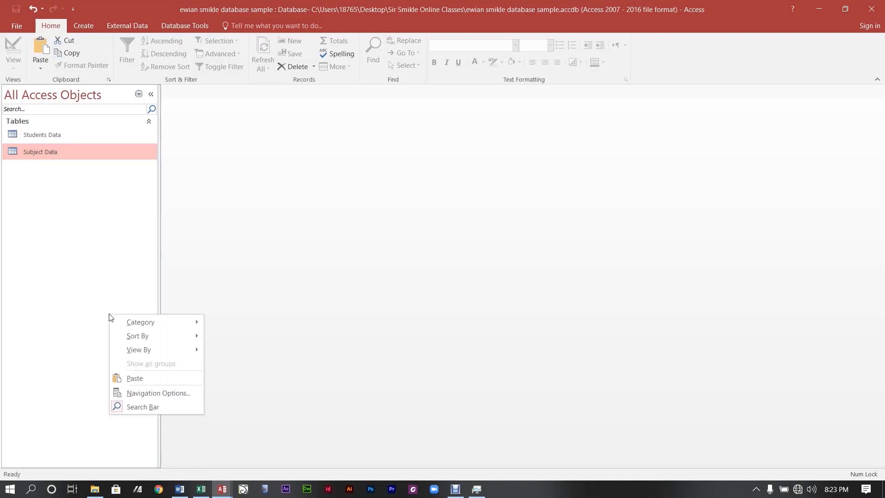
{"action": "left_click", "coordinate": [129, 380]}
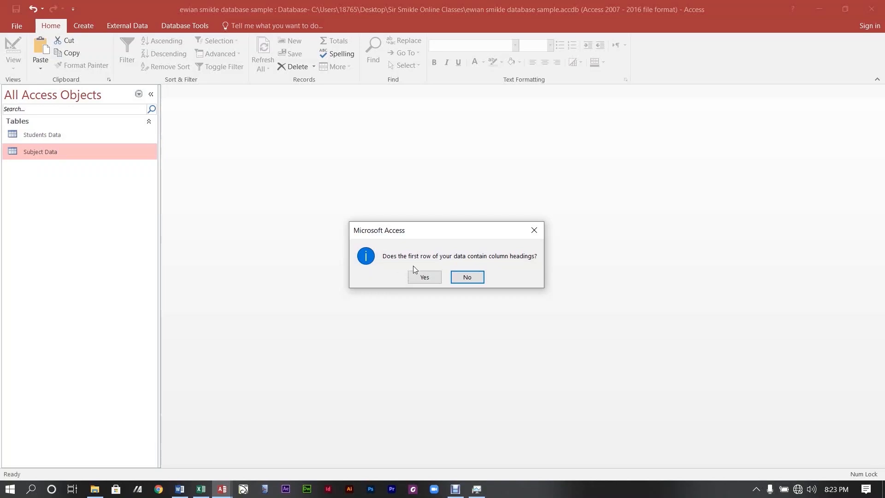
{"action": "left_click", "coordinate": [418, 276]}
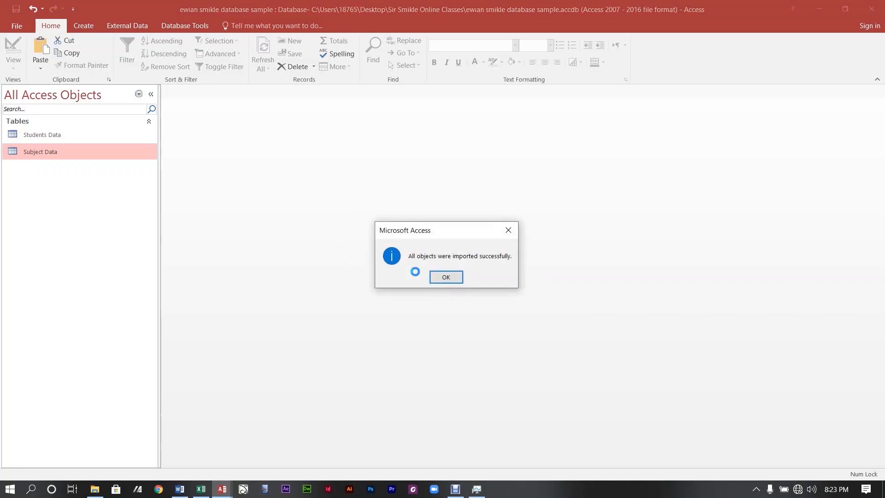
{"action": "left_click", "coordinate": [445, 283]}
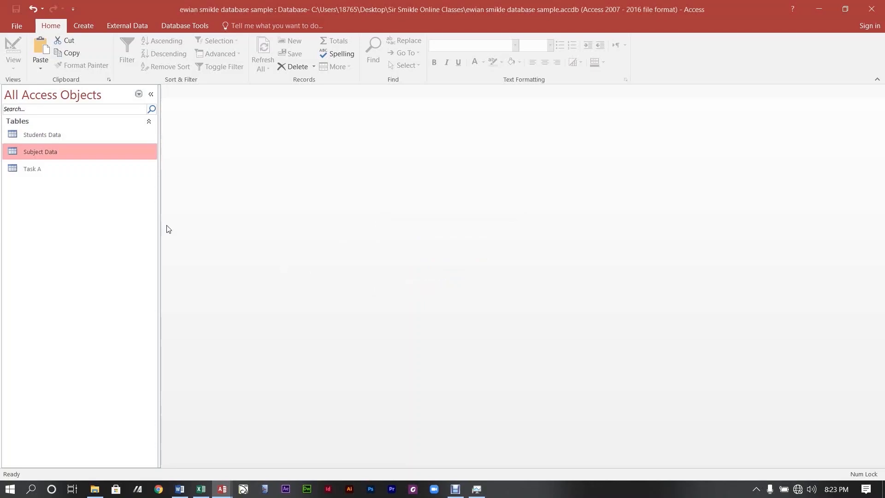
{"action": "left_click", "coordinate": [54, 175]}
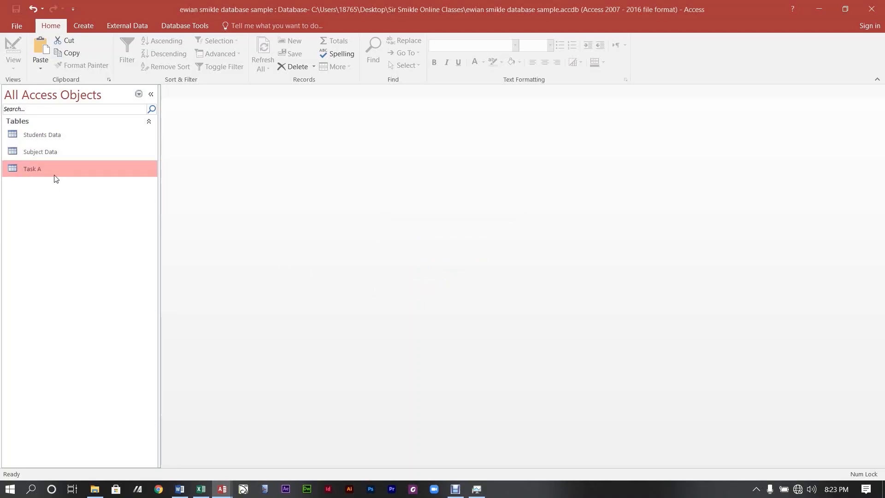
{"action": "double_click", "coordinate": [55, 178]}
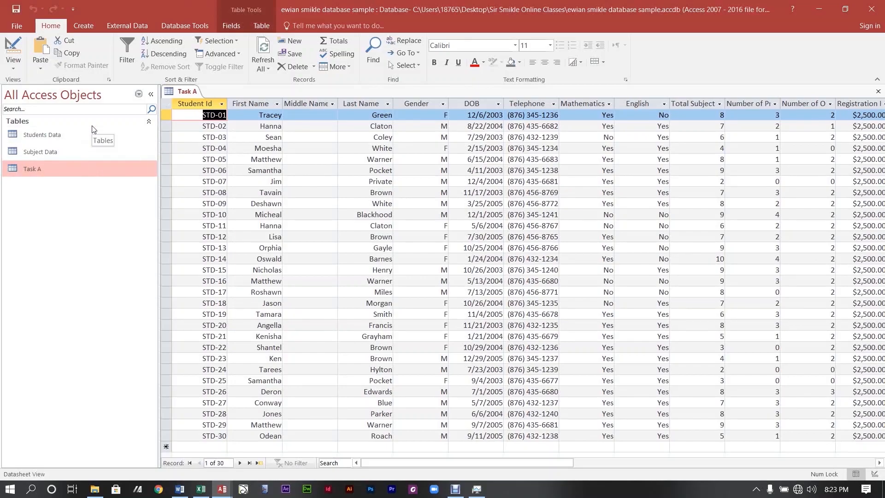
{"action": "left_click", "coordinate": [180, 488]}
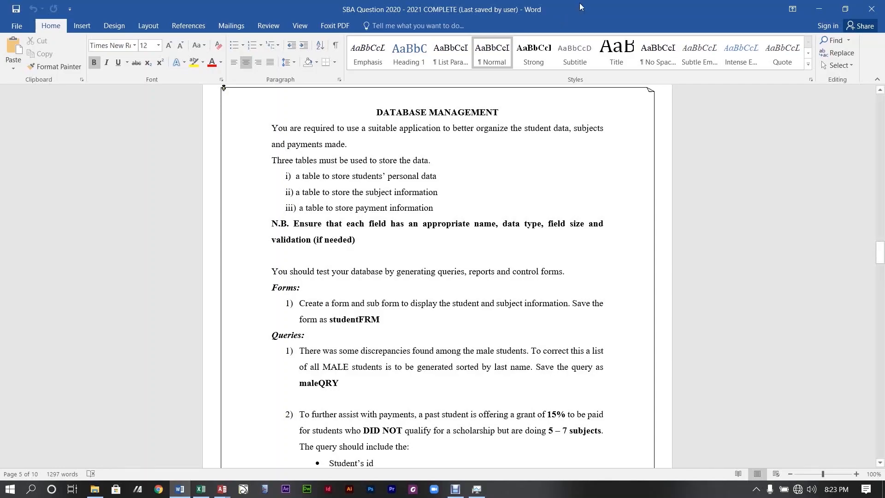
Minimize the Word assignment to bring the Task A datasheet back.
{"action": "left_click", "coordinate": [821, 6]}
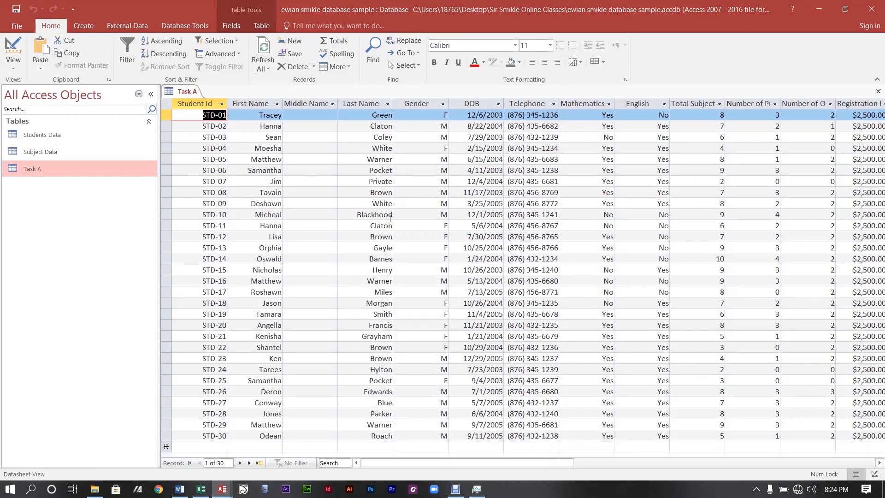
Switch the imported Task A table into Design View.
{"action": "left_click", "coordinate": [13, 48]}
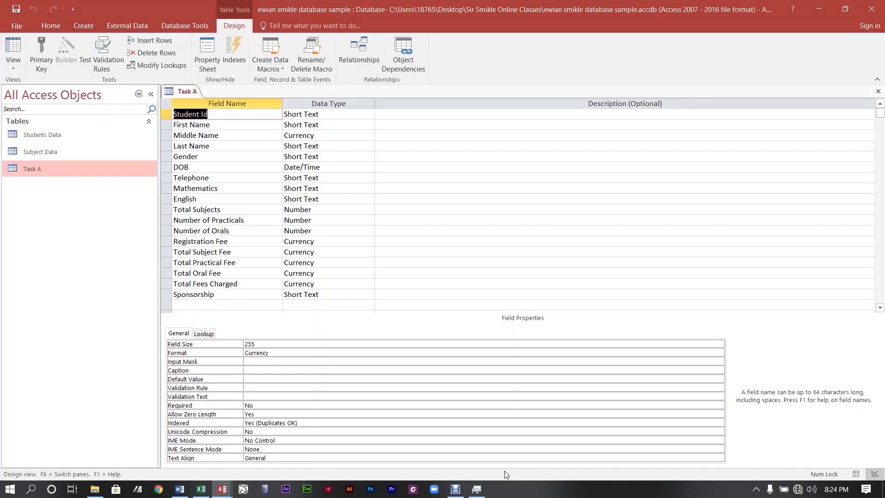
{"action": "left_click", "coordinate": [456, 489]}
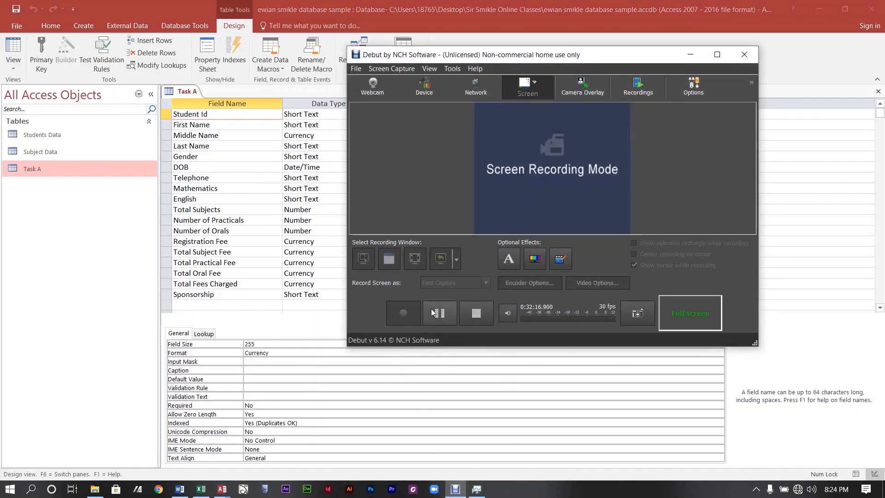
{"action": "left_click", "coordinate": [436, 313]}
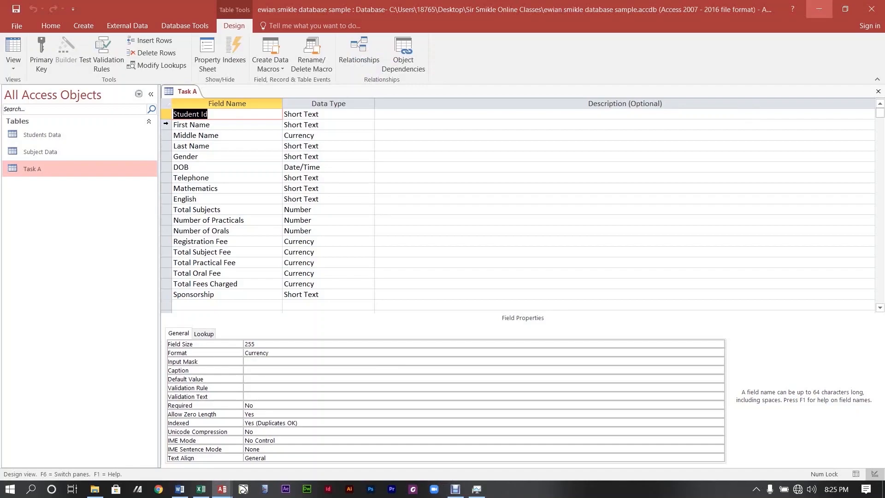
Delete the fields First Name through English, then the Total Subjects field.
{"action": "left_click_drag", "start_coordinate": [165, 123], "coordinate": [161, 199]}
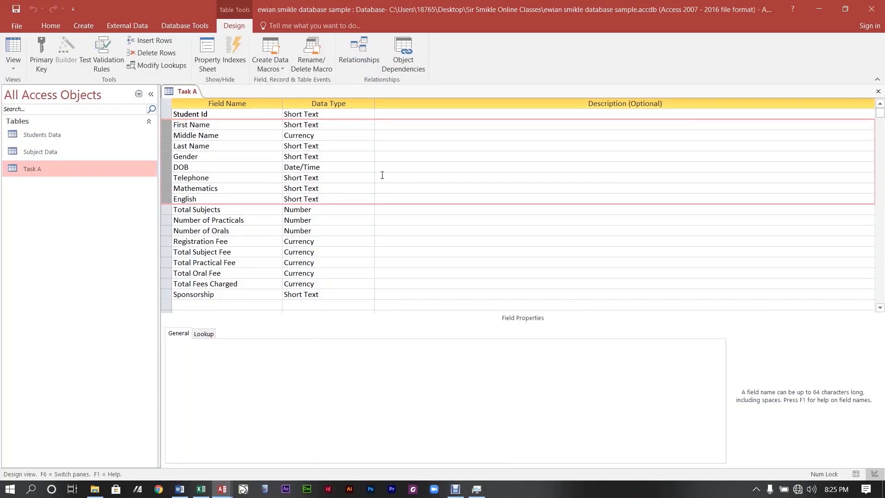
{"action": "key", "text": "Delete"}
{"action": "left_click", "coordinate": [432, 280]}
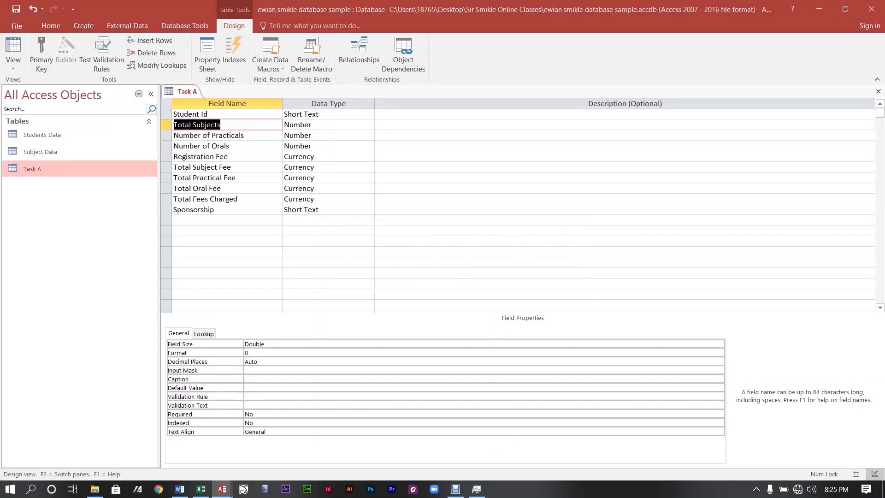
{"action": "left_click", "coordinate": [456, 489]}
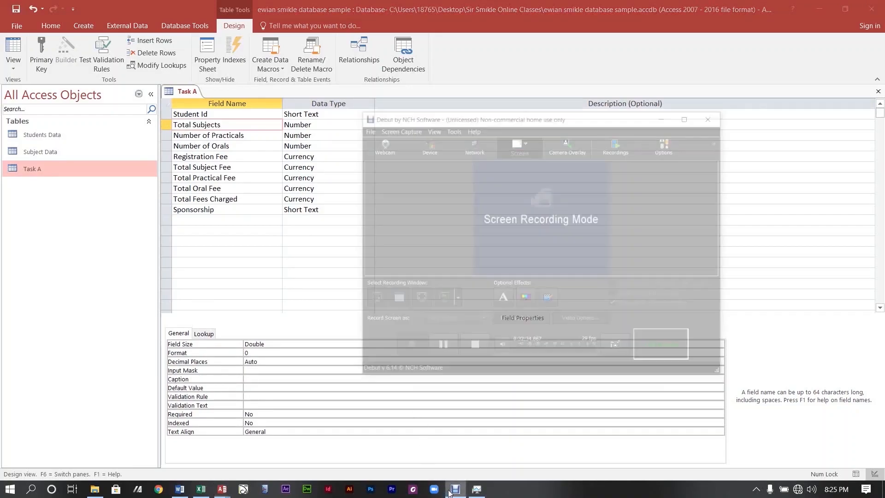
{"action": "left_click", "coordinate": [444, 313]}
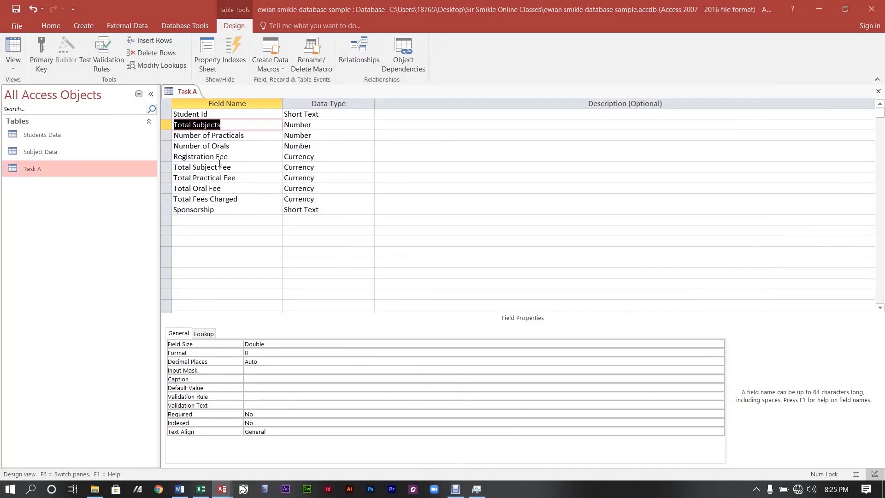
{"action": "left_click", "coordinate": [167, 125]}
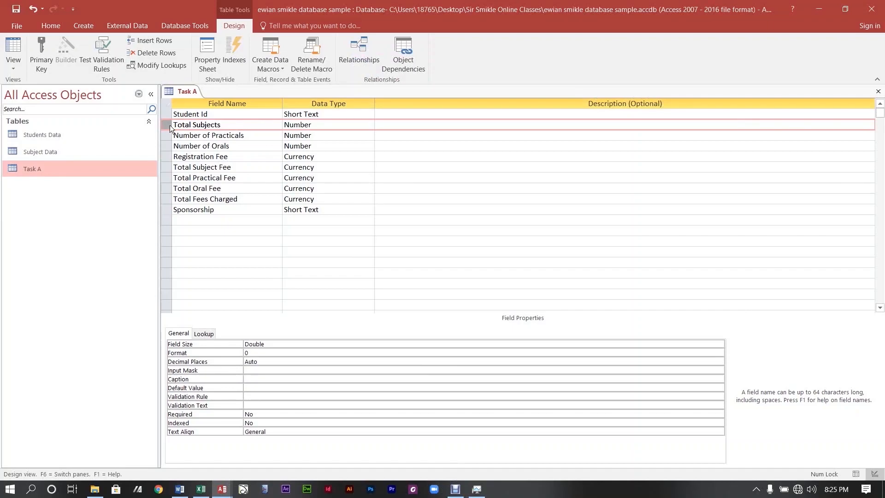
{"action": "key", "text": "Delete"}
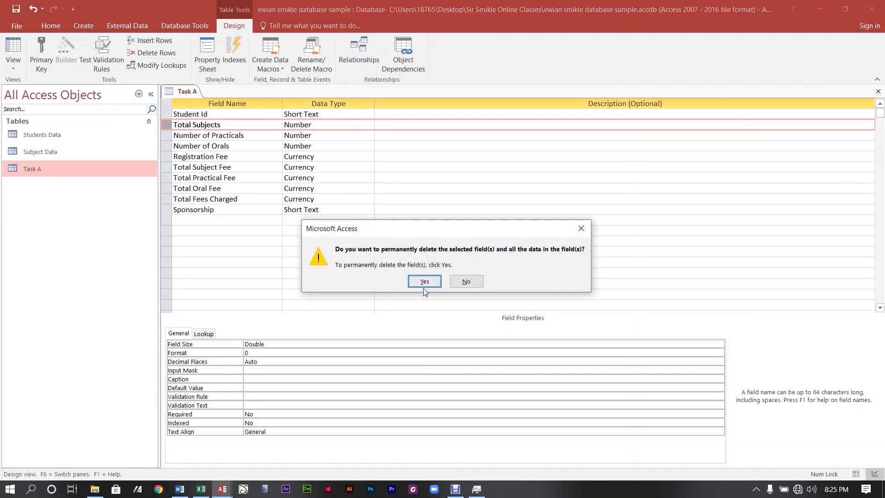
{"action": "left_click", "coordinate": [432, 279]}
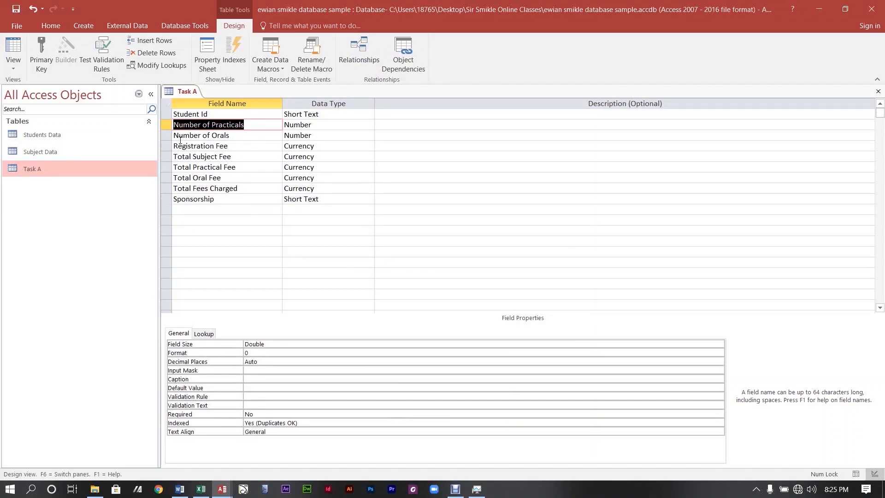
Delete Number of Practicals and Number of Orals, confirming removal of their indexes.
{"action": "left_click_drag", "start_coordinate": [162, 126], "coordinate": [163, 136]}
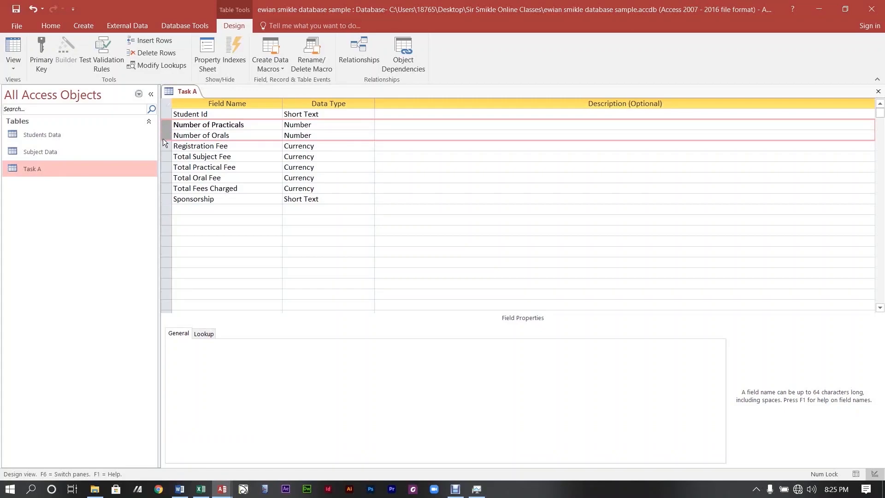
{"action": "key", "text": "Delete"}
{"action": "left_click", "coordinate": [434, 280]}
{"action": "left_click", "coordinate": [418, 285]}
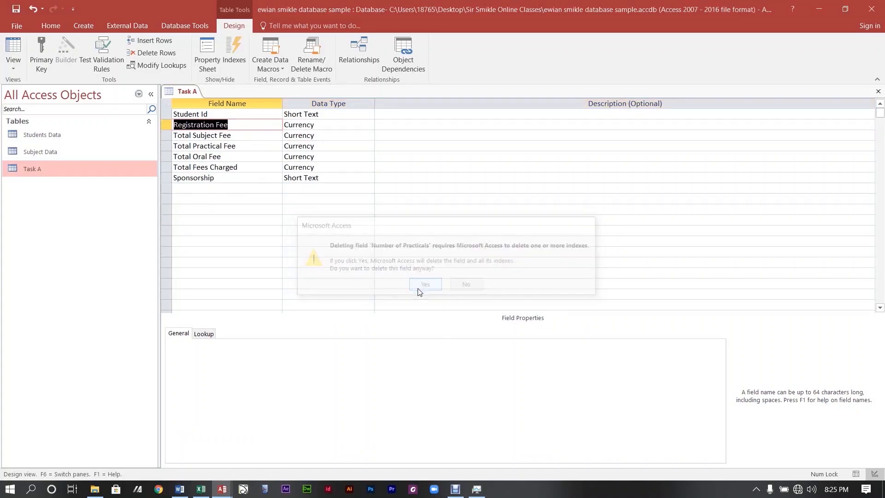
{"action": "left_click", "coordinate": [461, 492]}
Change Sponsorship's data type from Short Text to Yes/No.
{"action": "left_click", "coordinate": [218, 131]}
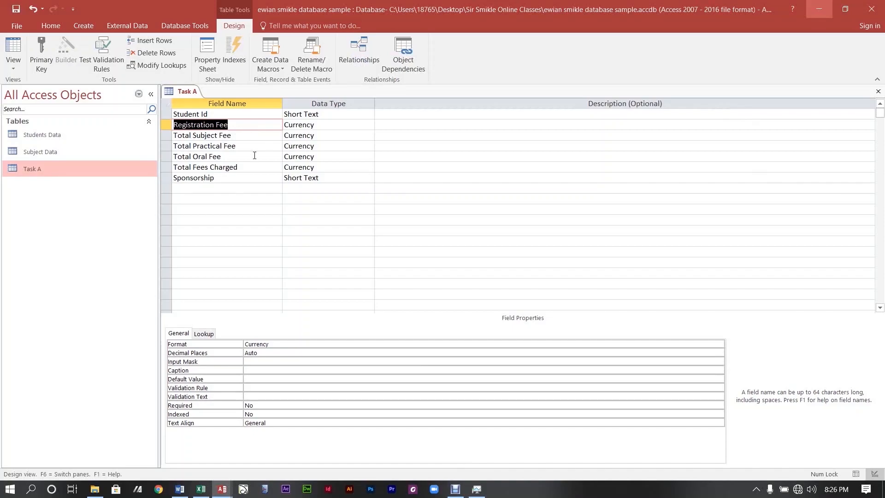
{"action": "left_click", "coordinate": [264, 178]}
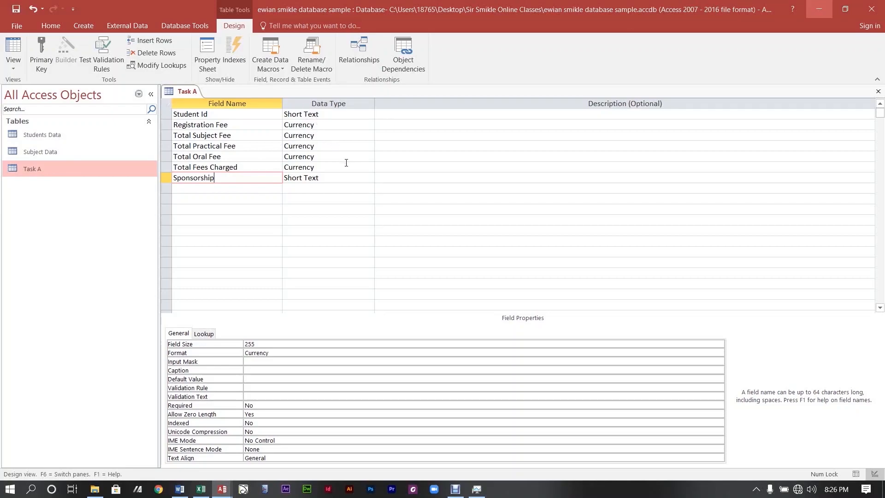
{"action": "left_click", "coordinate": [334, 181]}
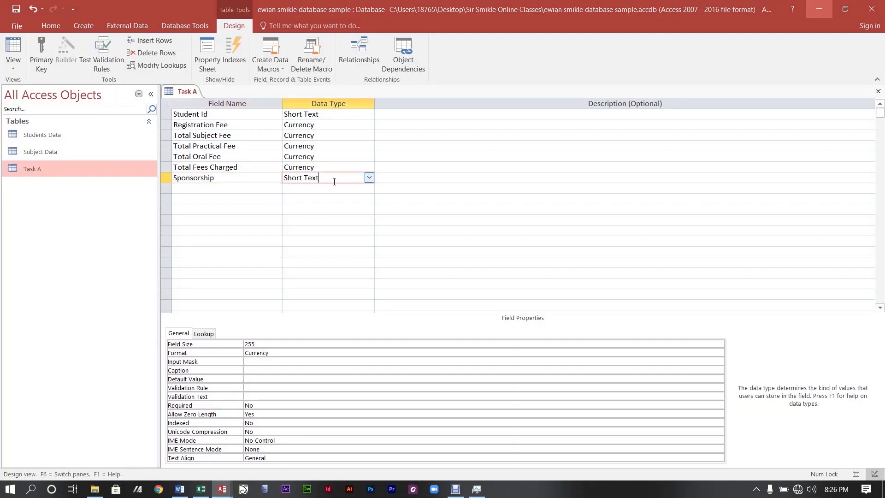
{"action": "left_click", "coordinate": [368, 178]}
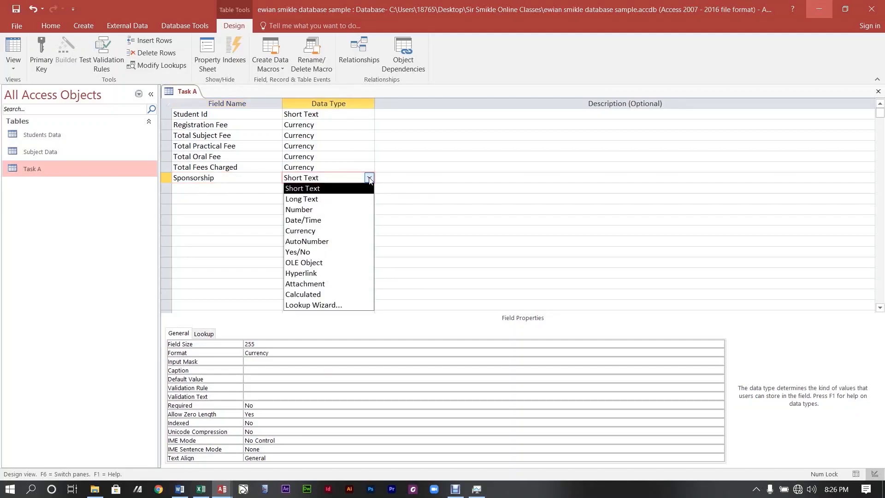
{"action": "left_click", "coordinate": [298, 252]}
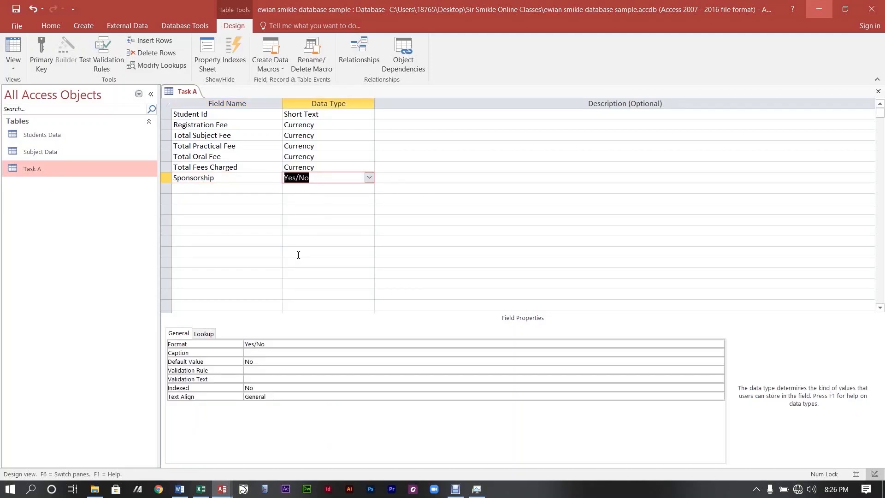
{"action": "left_click", "coordinate": [298, 251]}
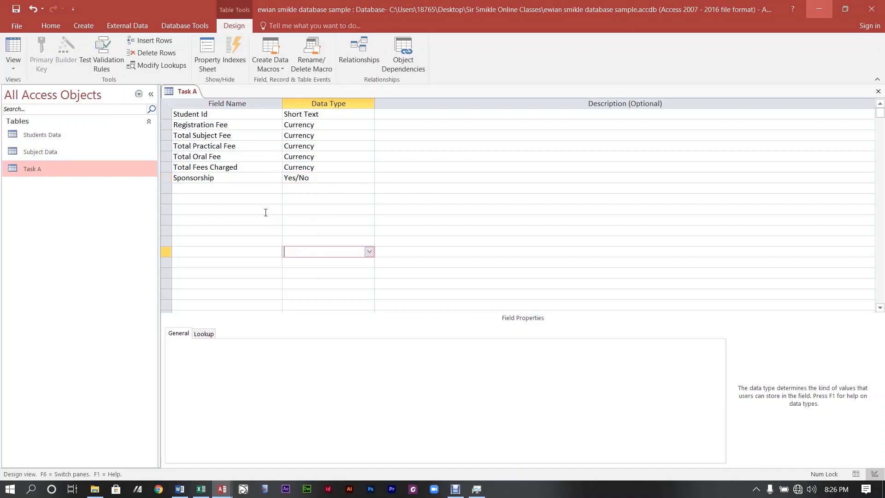
{"action": "left_click", "coordinate": [220, 128]}
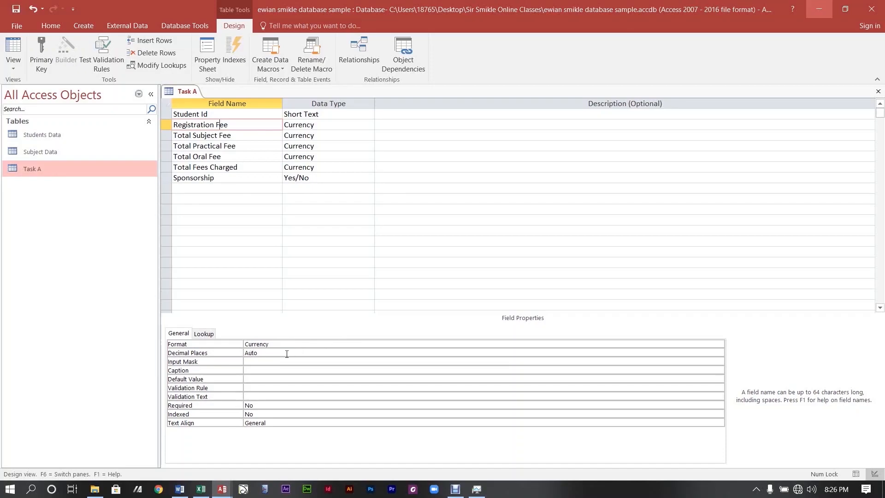
Give Registration Fee and Total Subject Fee 2 decimal places.
{"action": "left_click", "coordinate": [269, 353]}
{"action": "key", "text": "BackSpace"}
{"action": "key", "text": "BackSpace"}
{"action": "key", "text": "BackSpace"}
{"action": "key", "text": "BackSpace"}
{"action": "type", "text": "2"}
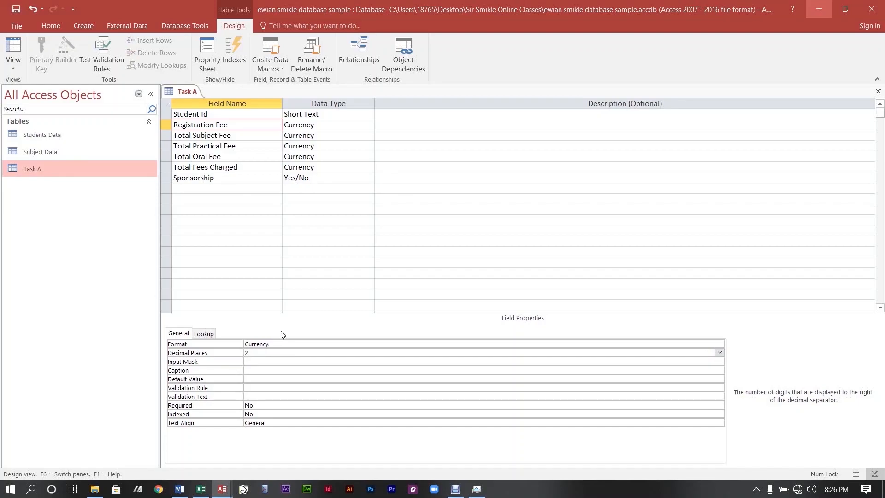
{"action": "left_click", "coordinate": [206, 135]}
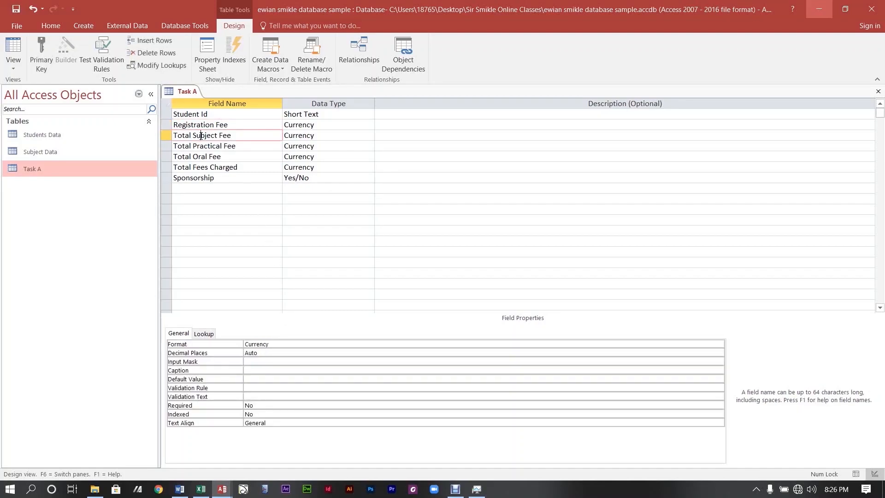
{"action": "left_click", "coordinate": [282, 353]}
{"action": "key", "text": "BackSpace"}
{"action": "key", "text": "BackSpace"}
{"action": "key", "text": "BackSpace"}
{"action": "key", "text": "BackSpace"}
{"action": "type", "text": "0"}
{"action": "double_click", "coordinate": [278, 354]}
{"action": "double_click", "coordinate": [278, 354]}
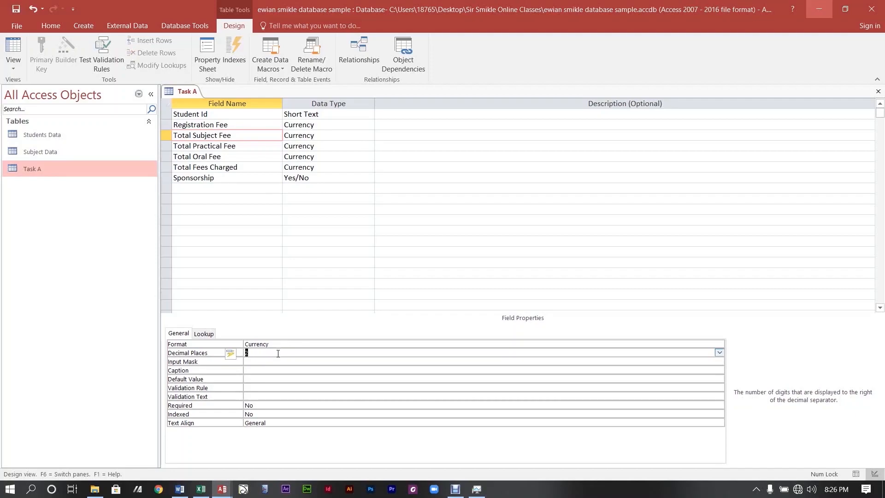
{"action": "left_click", "coordinate": [278, 354]}
Set Total Practical Fee, Total Oral Fee and Total Fees Charged to 2 decimal places.
{"action": "left_click", "coordinate": [208, 147]}
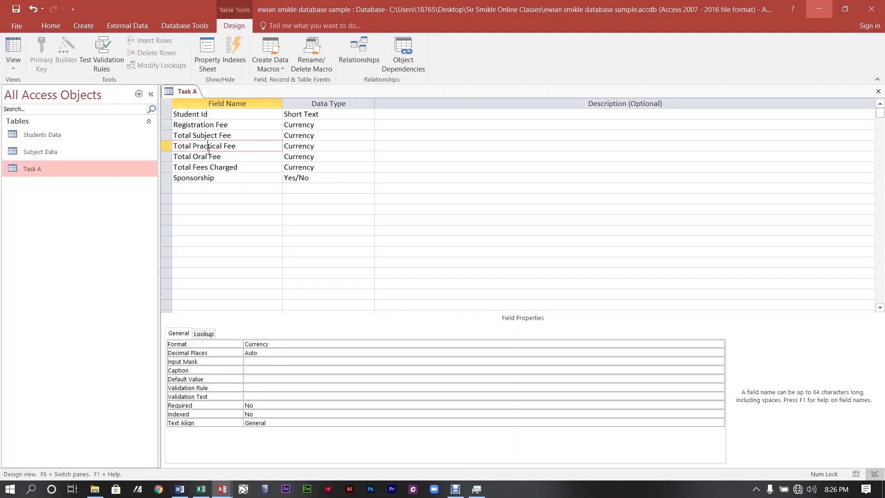
{"action": "double_click", "coordinate": [268, 354]}
{"action": "type", "text": "2"}
{"action": "left_click", "coordinate": [198, 158]}
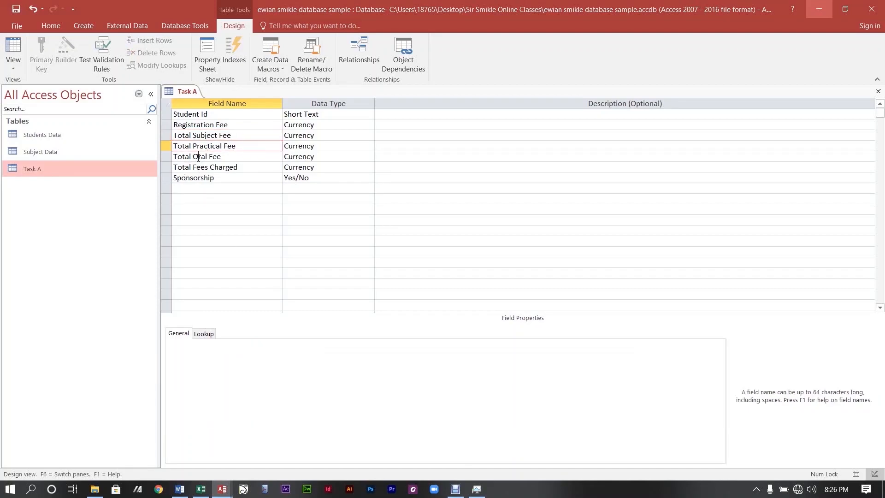
{"action": "double_click", "coordinate": [269, 353]}
{"action": "type", "text": "2"}
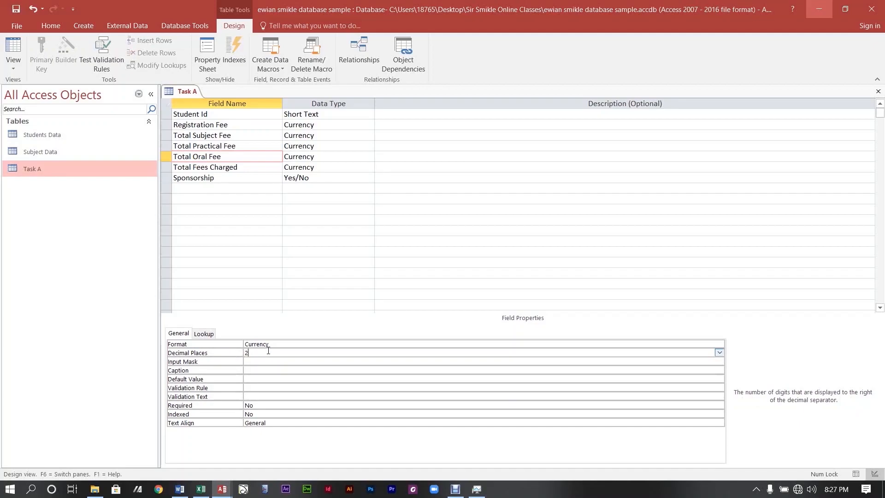
{"action": "left_click", "coordinate": [217, 158]}
{"action": "double_click", "coordinate": [230, 168]}
{"action": "left_click", "coordinate": [246, 171]}
{"action": "double_click", "coordinate": [276, 354]}
{"action": "type", "text": "2"}
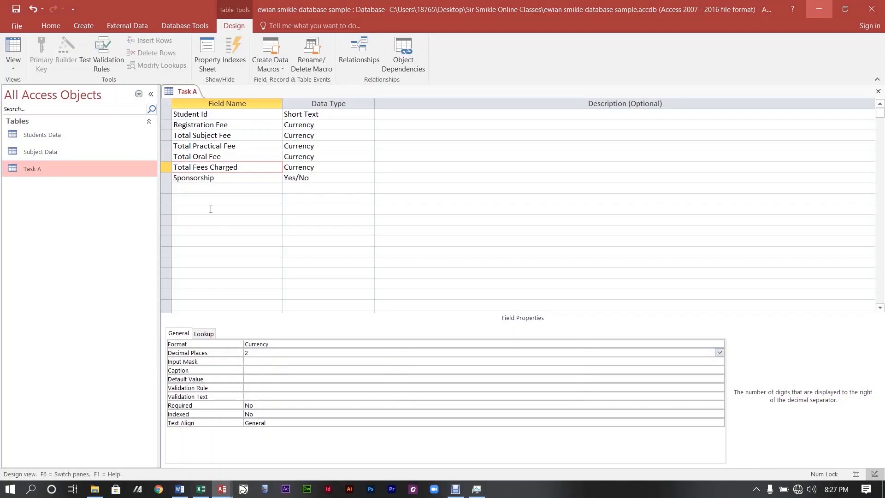
Enter 'Sponsorship' as the Sponsorship field's caption.
{"action": "left_click", "coordinate": [207, 180]}
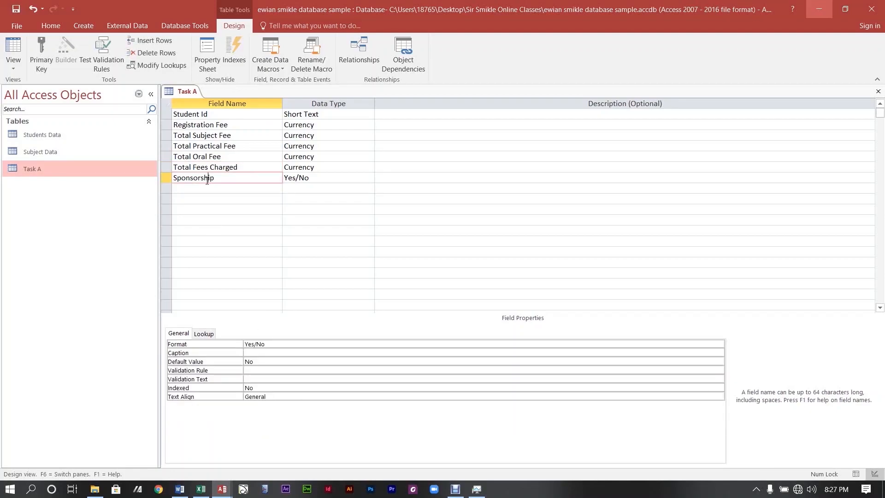
{"action": "left_click", "coordinate": [262, 354]}
{"action": "type", "text": "Spom"}
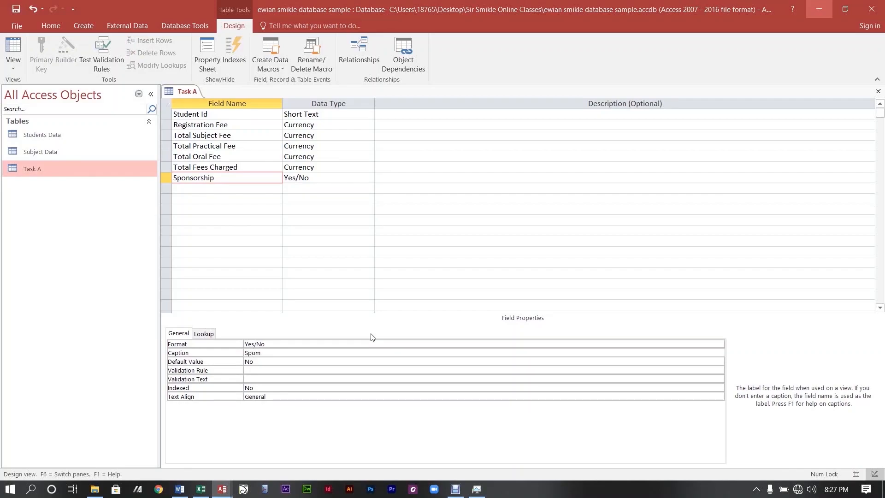
{"action": "key", "text": "BackSpace"}
{"action": "type", "text": "nsorship"}
{"action": "key", "text": "Return"}
{"action": "left_click", "coordinate": [386, 354]}
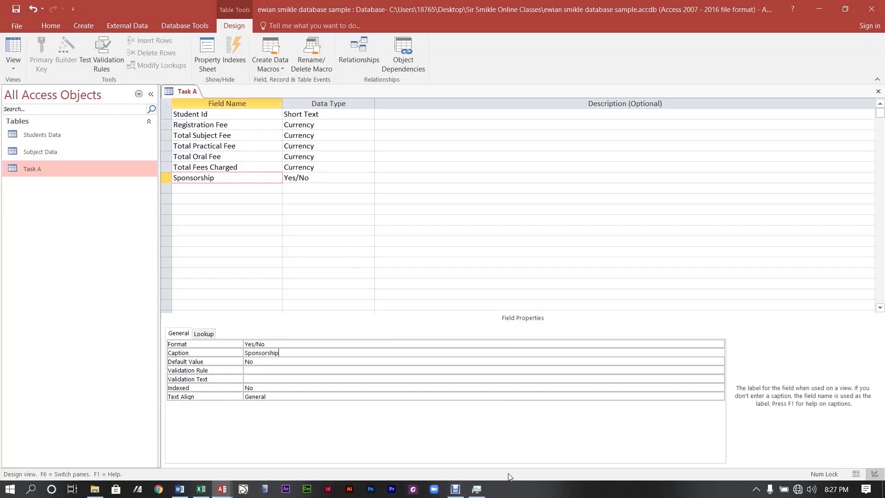
Check the decimal settings of Total Subject, Practical and Oral Fee fields.
{"action": "left_click", "coordinate": [459, 492]}
{"action": "left_click", "coordinate": [438, 313]}
{"action": "left_click", "coordinate": [234, 135]}
{"action": "left_click", "coordinate": [240, 157]}
{"action": "left_click", "coordinate": [233, 143]}
{"action": "left_click", "coordinate": [231, 135]}
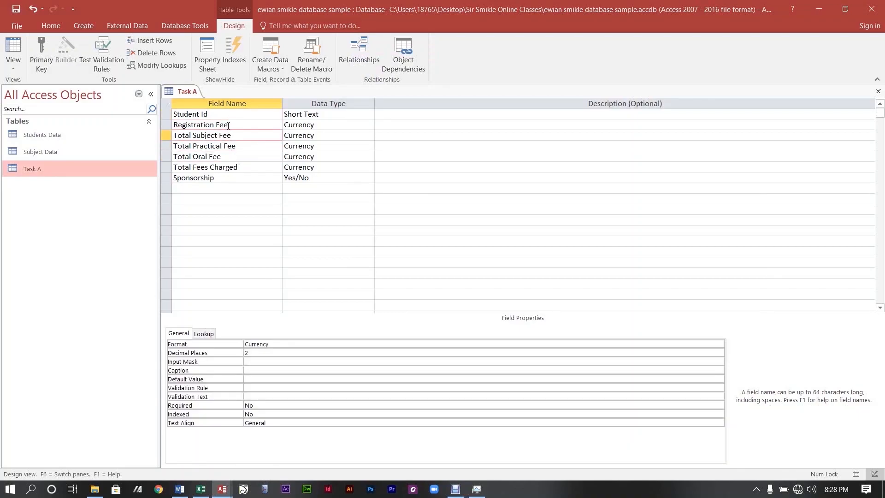
Set Student Id's field size to 6 and remove its Currency format.
{"action": "left_click", "coordinate": [229, 115]}
{"action": "left_click", "coordinate": [283, 343]}
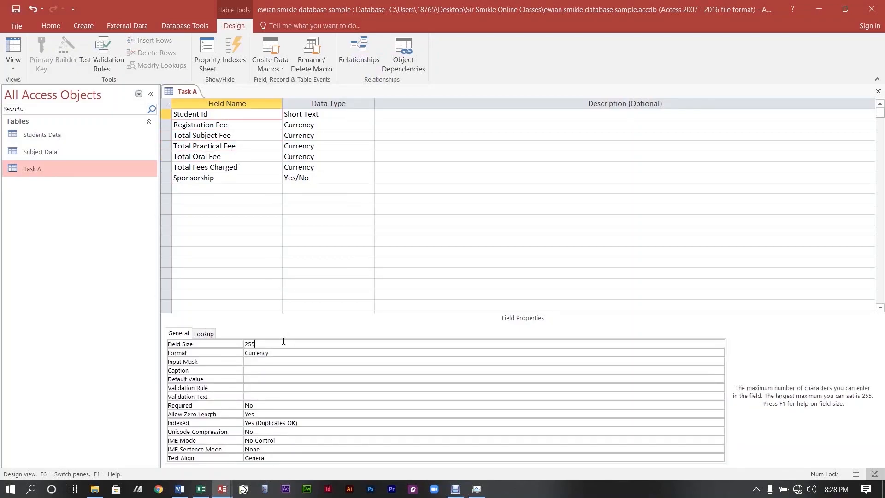
{"action": "key", "text": "BackSpace"}
{"action": "key", "text": "BackSpace"}
{"action": "key", "text": "BackSpace"}
{"action": "type", "text": "6"}
{"action": "left_click", "coordinate": [363, 353]}
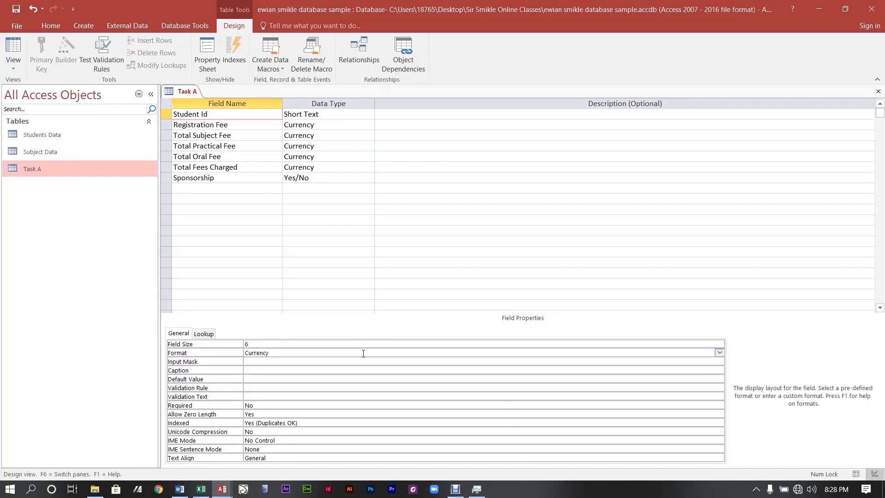
{"action": "key", "text": "BackSpace"}
{"action": "key", "text": "BackSpace"}
{"action": "key", "text": "BackSpace"}
{"action": "key", "text": "BackSpace"}
{"action": "key", "text": "BackSpace"}
{"action": "key", "text": "BackSpace"}
{"action": "key", "text": "BackSpace"}
{"action": "key", "text": "BackSpace"}
Review the fee fields' properties, then save and close Task A, accepting the data-loss warning.
{"action": "left_click", "coordinate": [198, 124]}
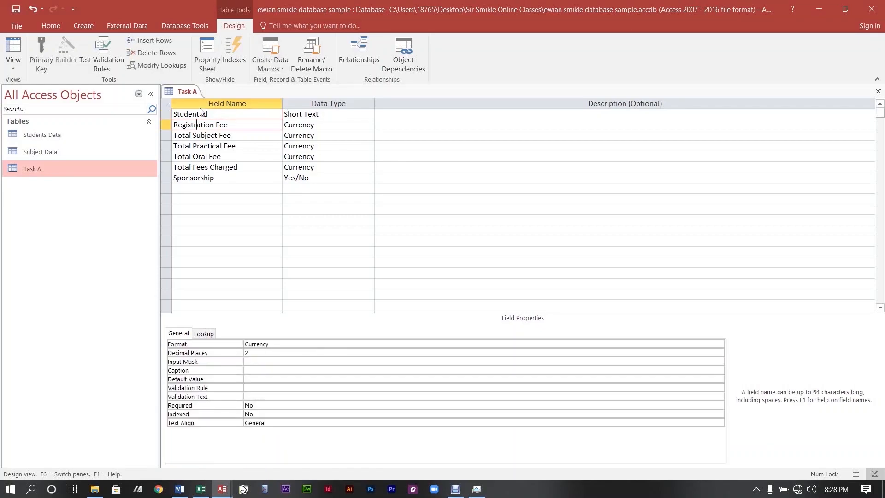
{"action": "left_click", "coordinate": [224, 145]}
{"action": "left_click", "coordinate": [215, 167]}
{"action": "left_click", "coordinate": [215, 136]}
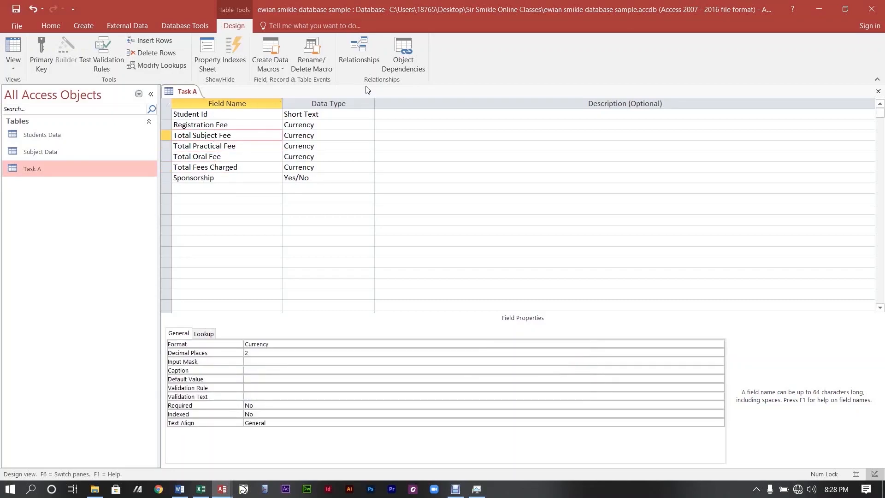
{"action": "left_click", "coordinate": [878, 91]}
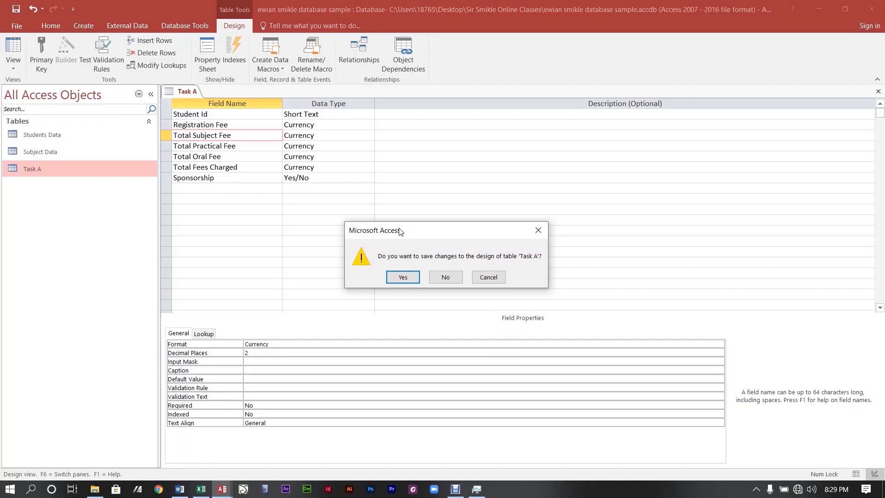
{"action": "left_click", "coordinate": [405, 278]}
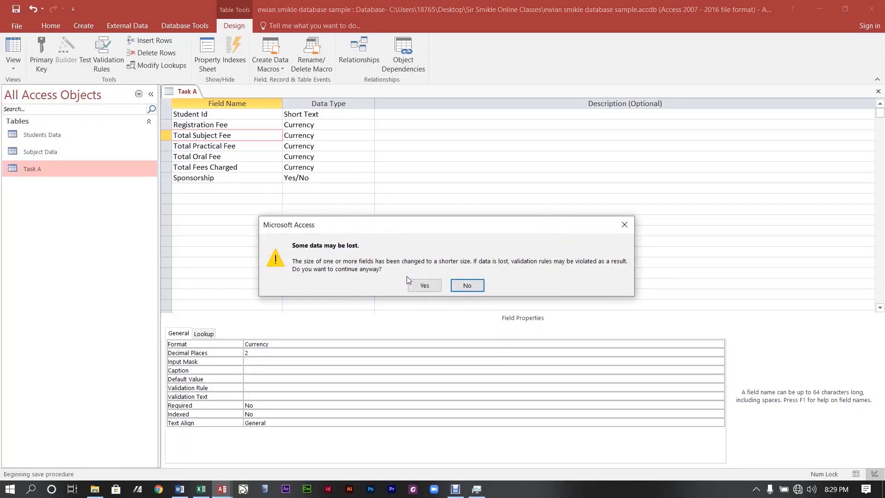
{"action": "left_click", "coordinate": [415, 287]}
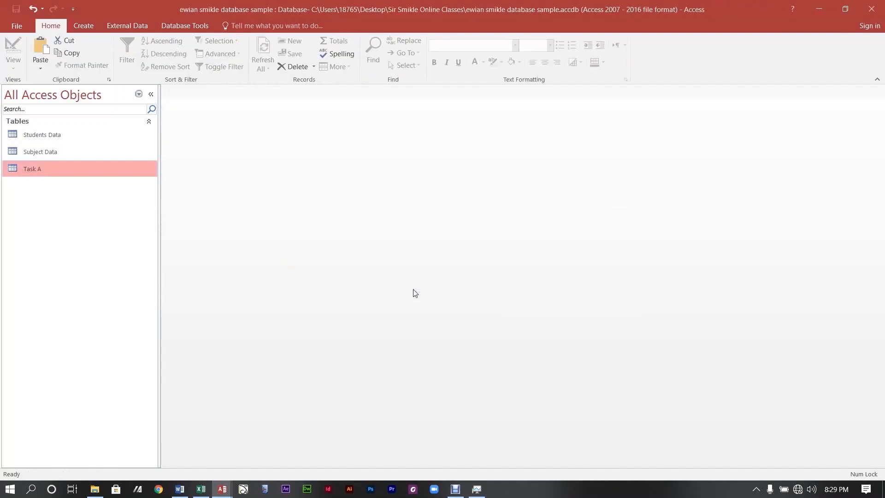
View Task A's records, rename the table to Students Payment, then switch to the Word SBA Question document.
{"action": "double_click", "coordinate": [31, 167]}
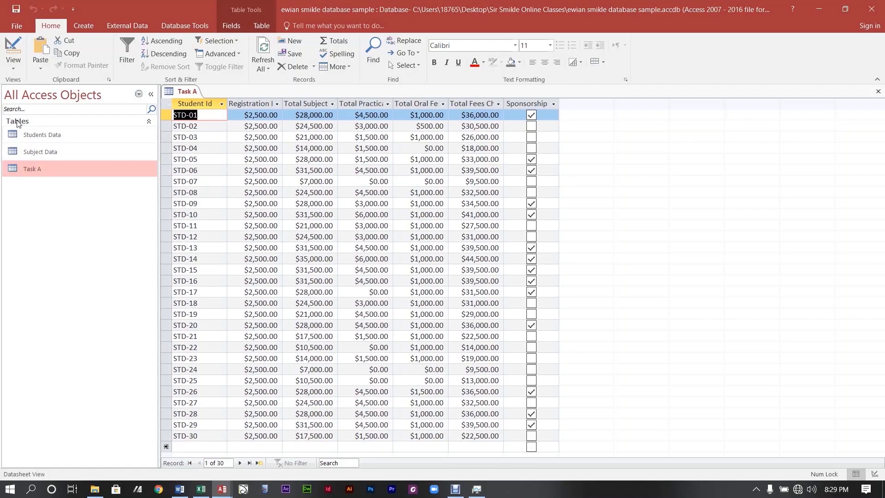
{"action": "left_click", "coordinate": [879, 91]}
{"action": "right_click", "coordinate": [32, 168]}
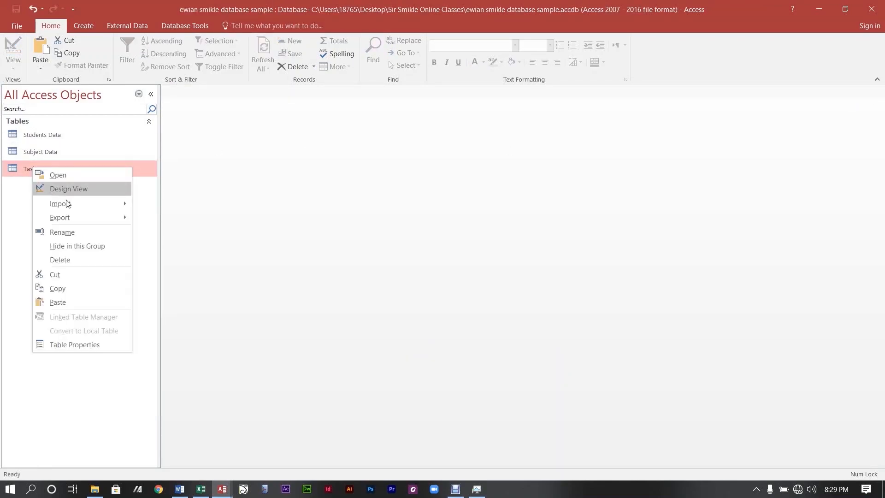
{"action": "left_click", "coordinate": [79, 232]}
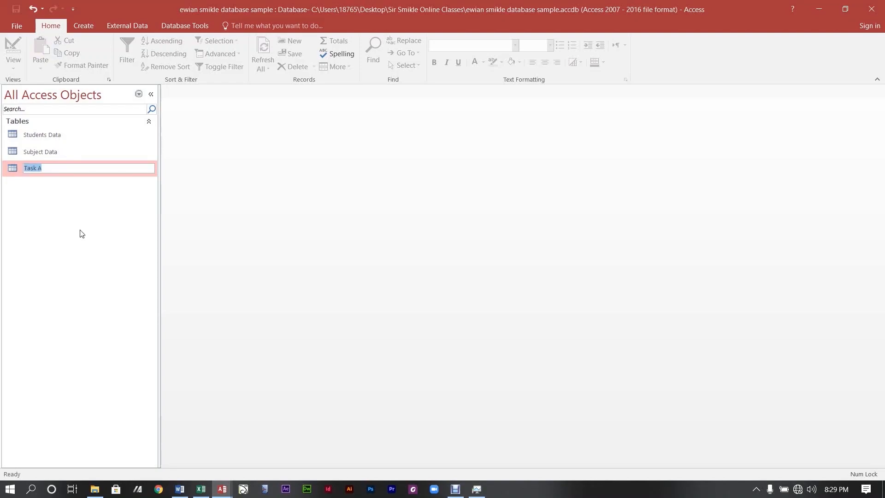
{"action": "type", "text": "Students Payment"}
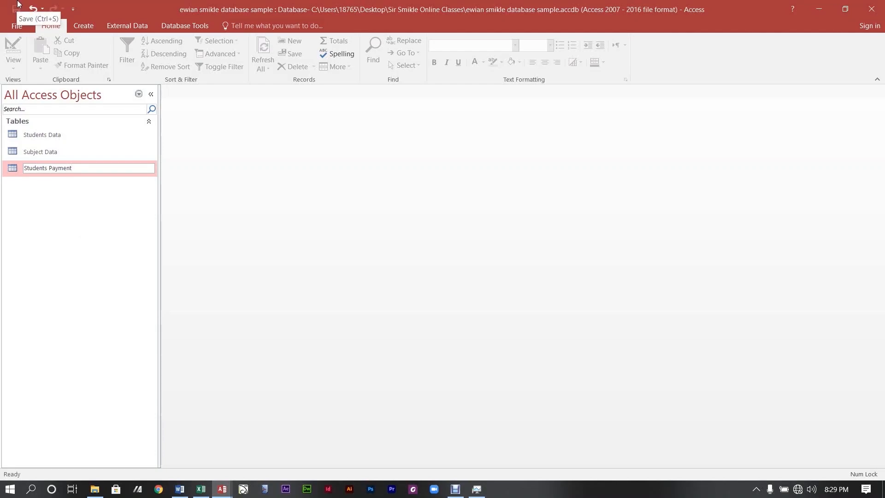
{"action": "left_click", "coordinate": [77, 271]}
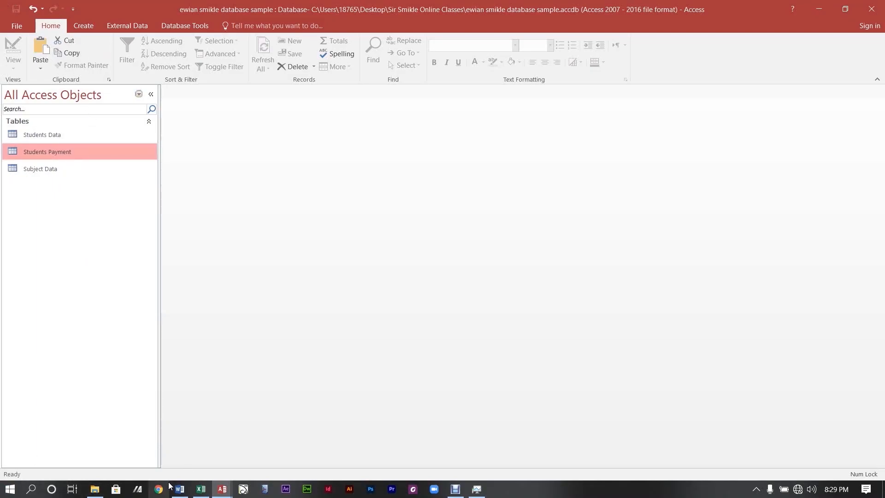
{"action": "left_click", "coordinate": [179, 488]}
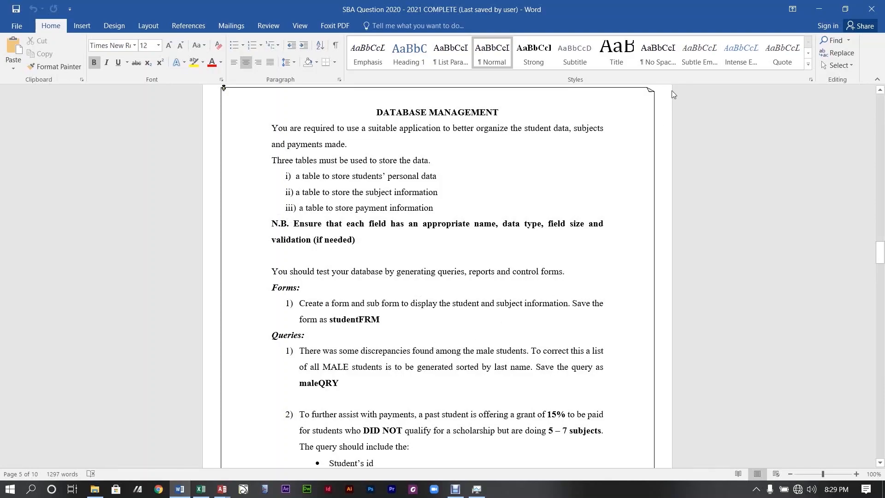
Minimize Word so the Access database is back in front.
{"action": "left_click", "coordinate": [816, 8]}
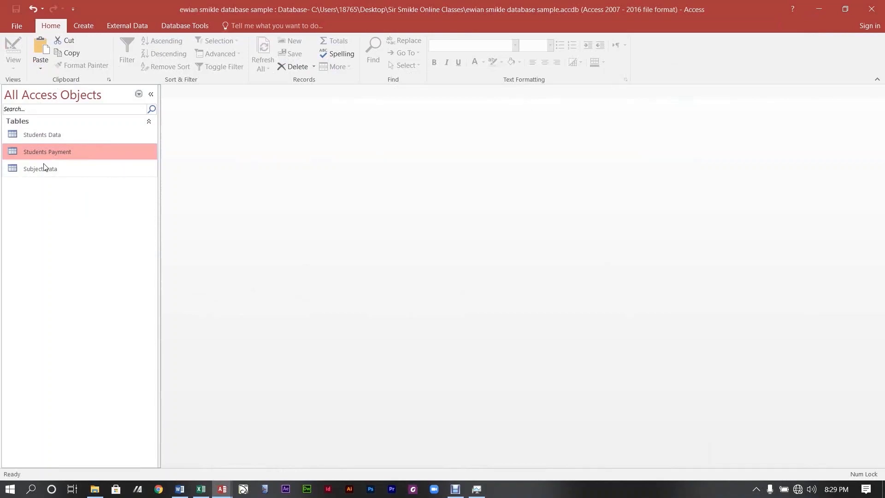
Open Students Data in Design View and place the cursor in the Gender field's Validation Rule box.
{"action": "double_click", "coordinate": [61, 136]}
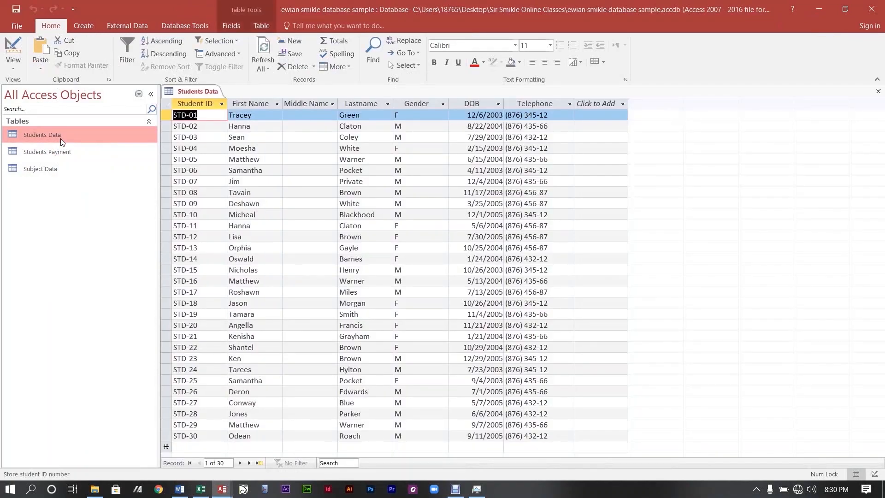
{"action": "left_click", "coordinate": [13, 49]}
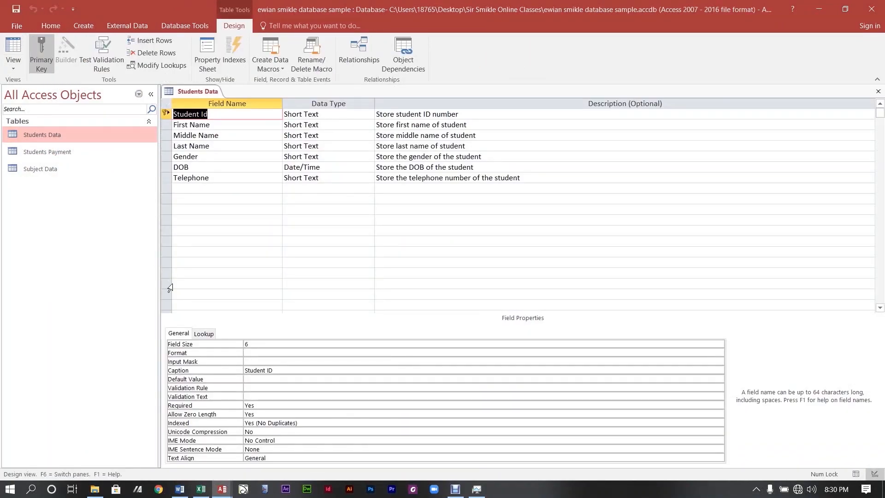
{"action": "left_click", "coordinate": [219, 156]}
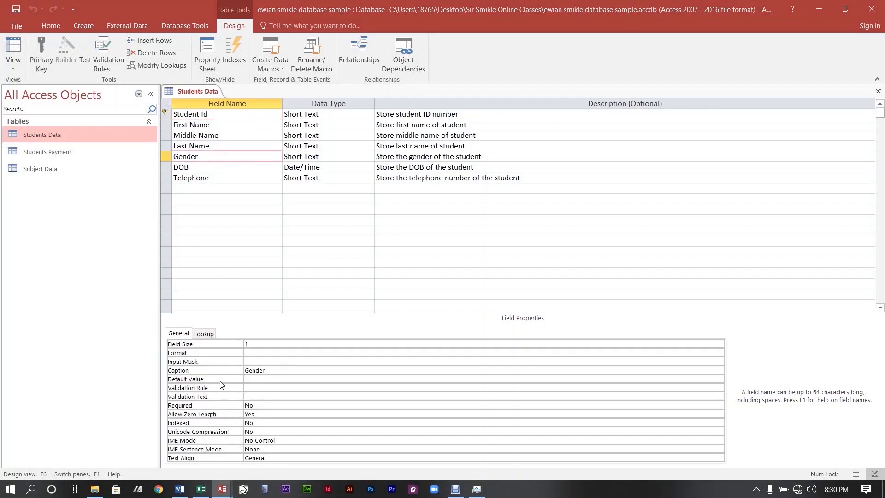
{"action": "left_click", "coordinate": [249, 389]}
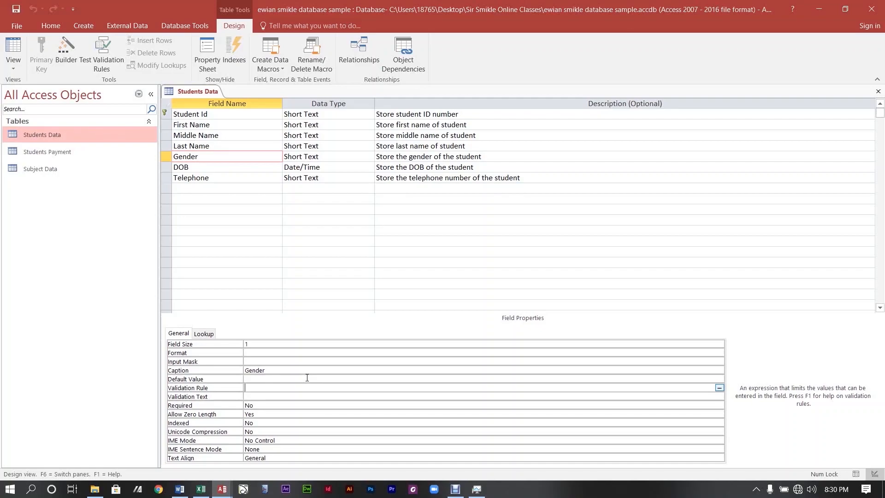
Give Gender the validation rule "M" Or "F" and validation text Invalid Data Entered.
{"action": "type", "text": "\"M\" or \"F"}
{"action": "left_click", "coordinate": [292, 396]}
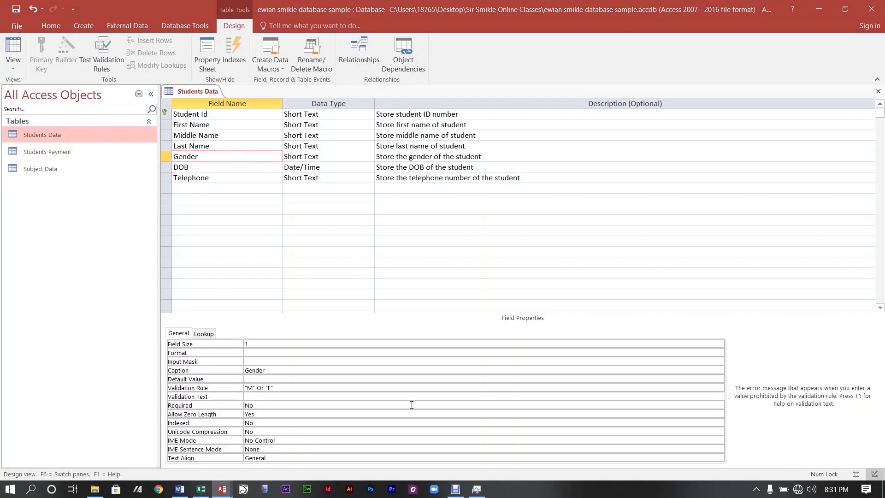
{"action": "type", "text": "Invalid Data Entered"}
Close the Students Data design, saving it past the data-integrity notice.
{"action": "left_click", "coordinate": [879, 92]}
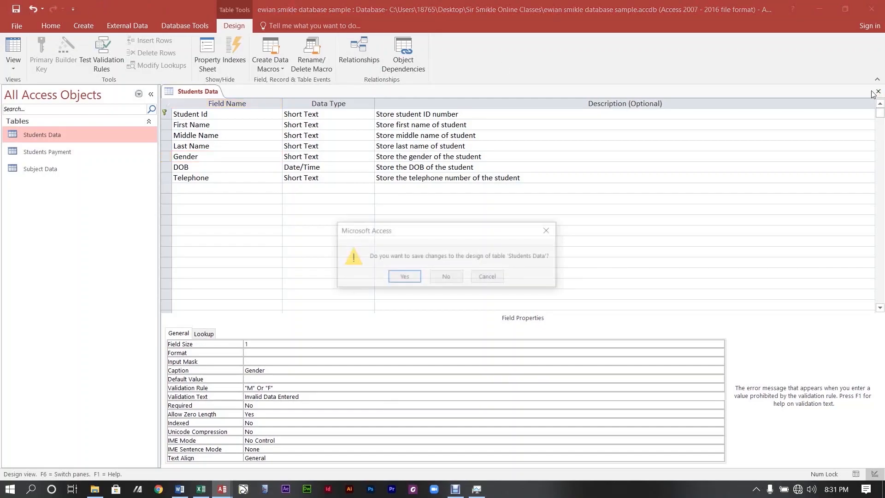
{"action": "left_click", "coordinate": [405, 278]}
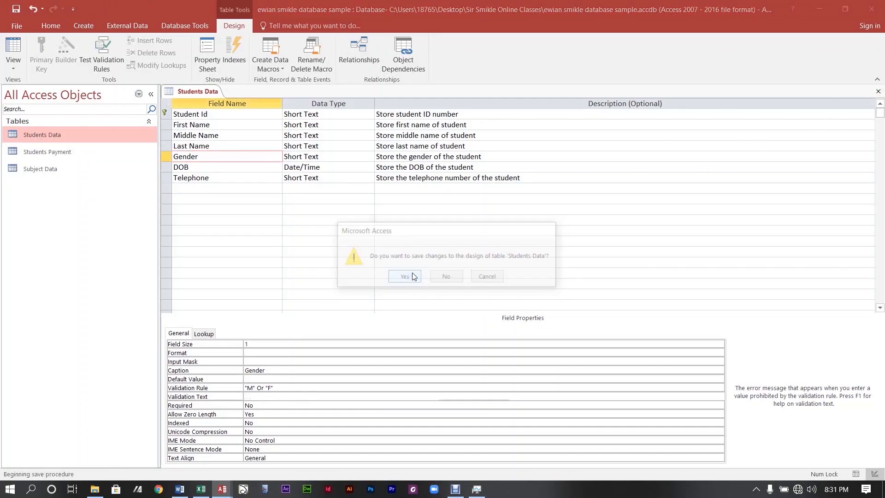
{"action": "left_click", "coordinate": [405, 281]}
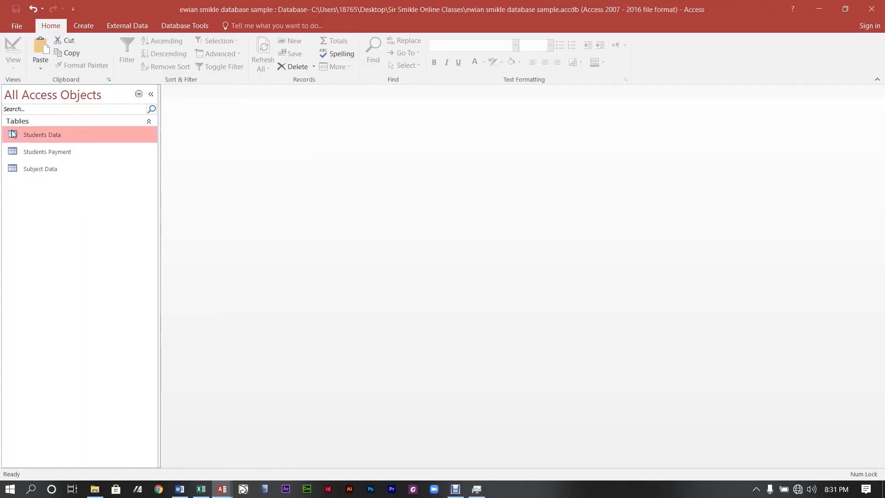
Test the rule by entering r in STD-05's Gender, dismiss the error, and restore M.
{"action": "double_click", "coordinate": [37, 135]}
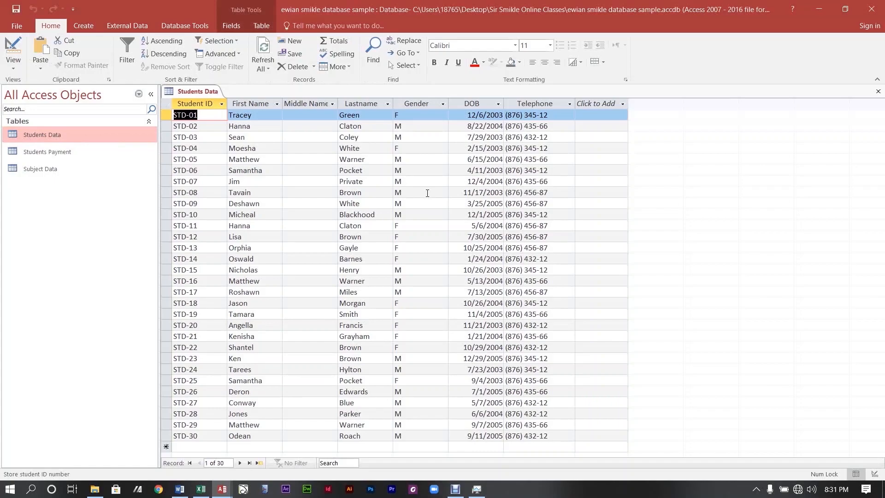
{"action": "left_click", "coordinate": [420, 158]}
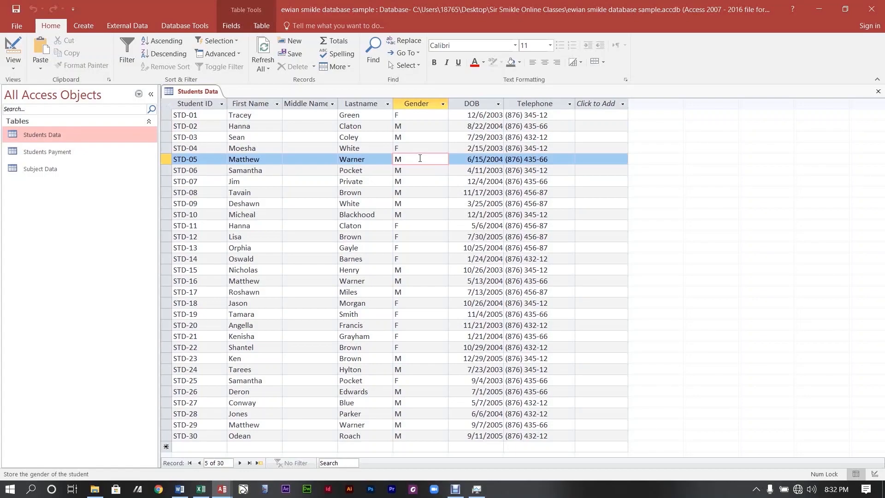
{"action": "key", "text": "BackSpace"}
{"action": "type", "text": "r"}
{"action": "key", "text": "Return"}
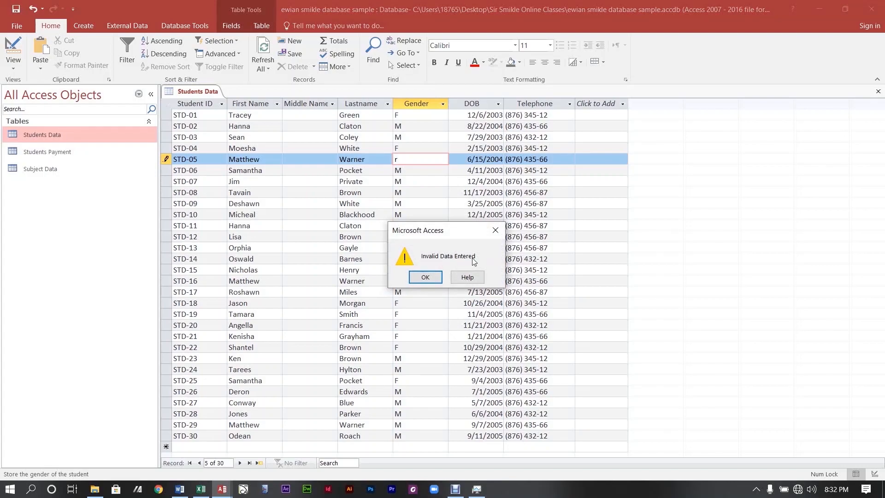
{"action": "left_click", "coordinate": [440, 279]}
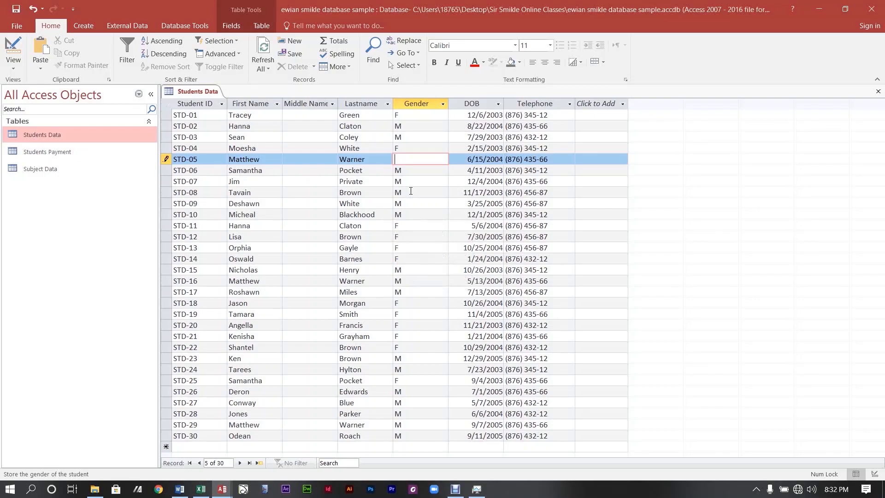
{"action": "type", "text": "M"}
{"action": "left_click", "coordinate": [411, 191]}
Enter o in STD-11's Gender to trigger Invalid Data Entered, then restore F.
{"action": "left_click", "coordinate": [401, 229]}
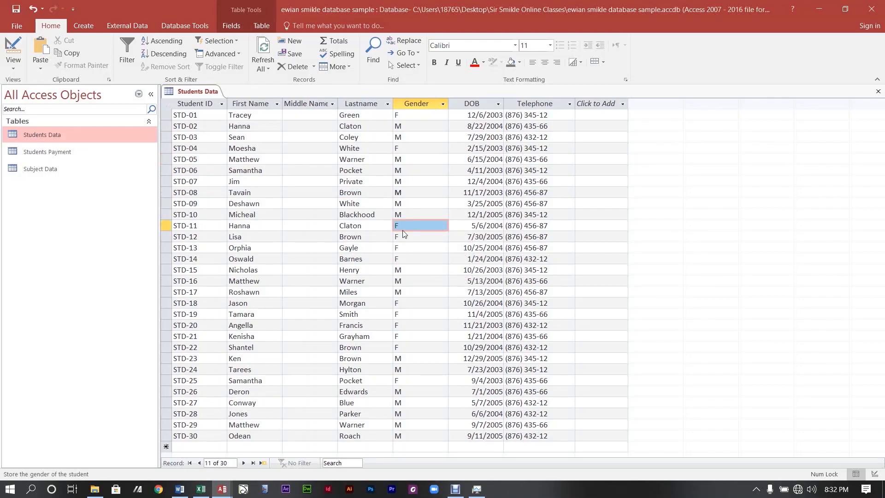
{"action": "left_click", "coordinate": [404, 227]}
{"action": "key", "text": "BackSpace"}
{"action": "type", "text": "o"}
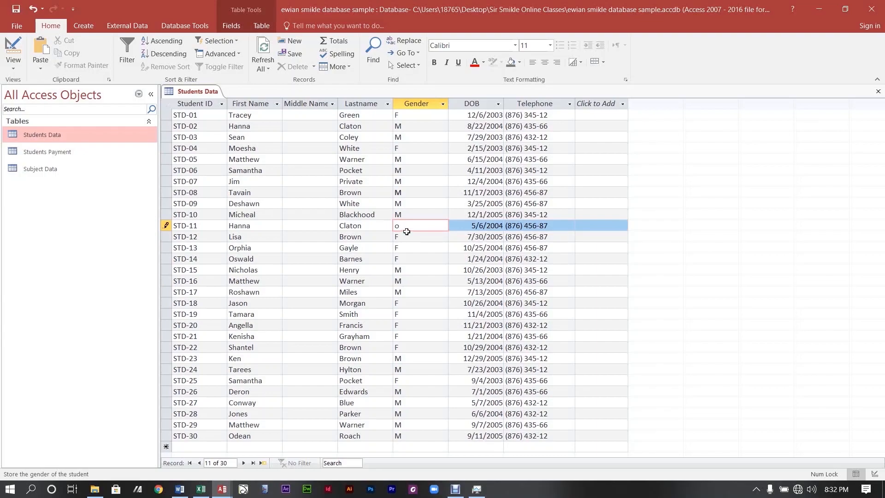
{"action": "left_click", "coordinate": [412, 236]}
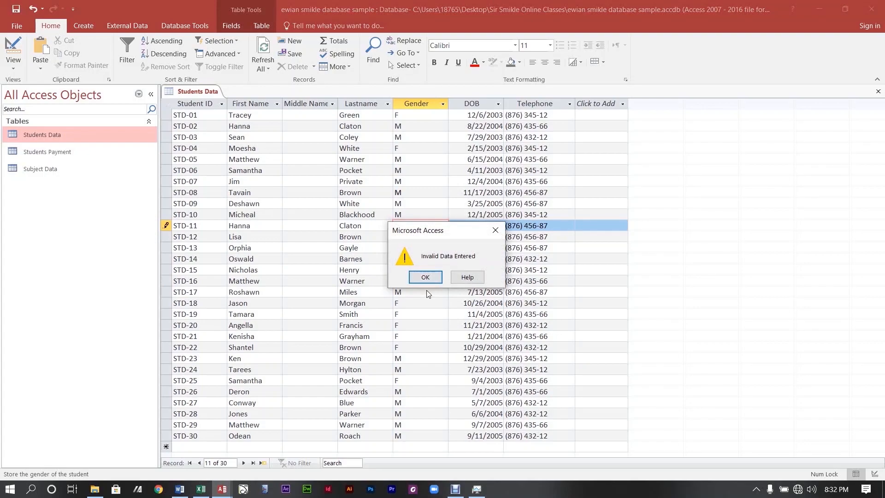
{"action": "left_click", "coordinate": [427, 277]}
{"action": "key", "text": "BackSpace"}
{"action": "type", "text": "F"}
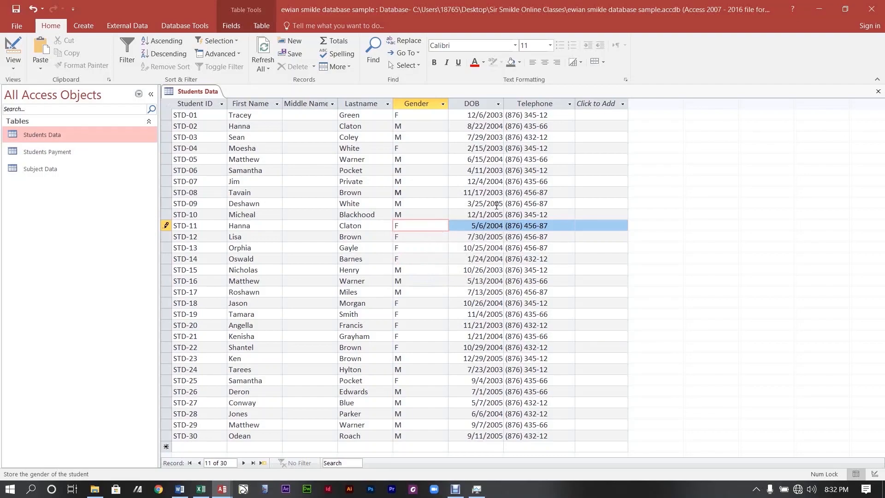
{"action": "left_click", "coordinate": [53, 169]}
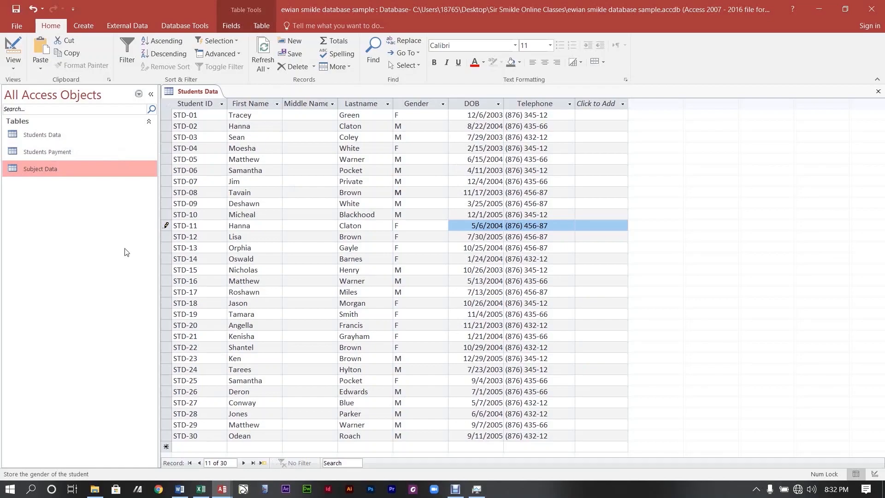
Open Students Data in Design View and review the Gender field's validation settings.
{"action": "left_click", "coordinate": [31, 138]}
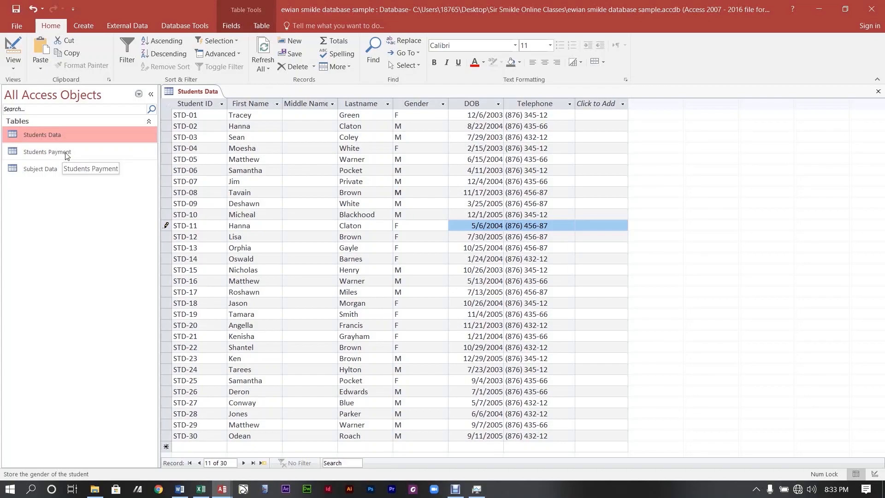
{"action": "double_click", "coordinate": [69, 140]}
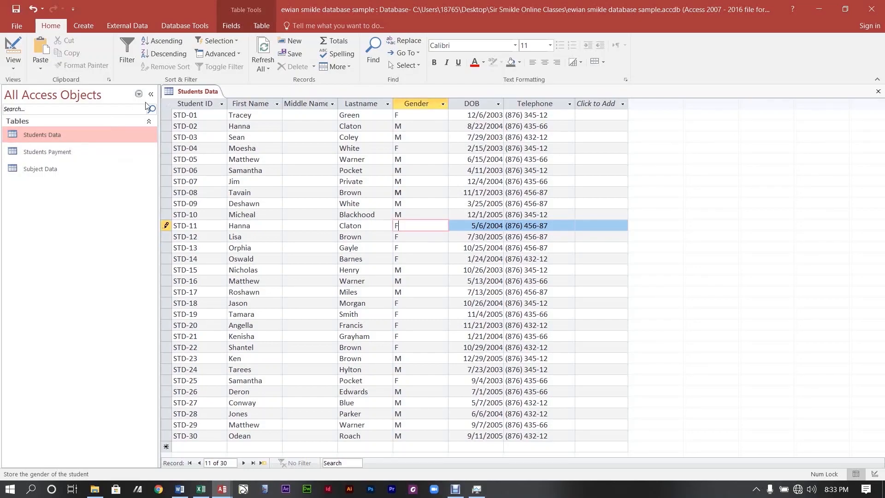
{"action": "left_click", "coordinate": [13, 50]}
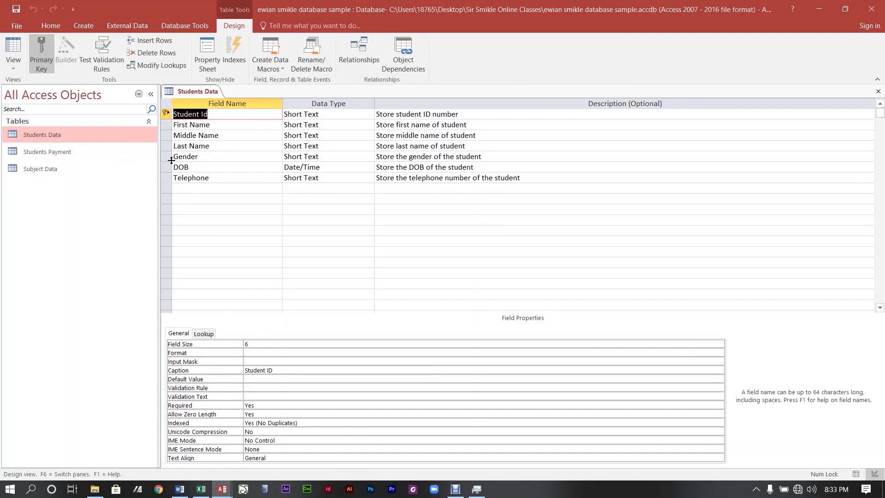
{"action": "left_click", "coordinate": [239, 146]}
{"action": "left_click", "coordinate": [214, 178]}
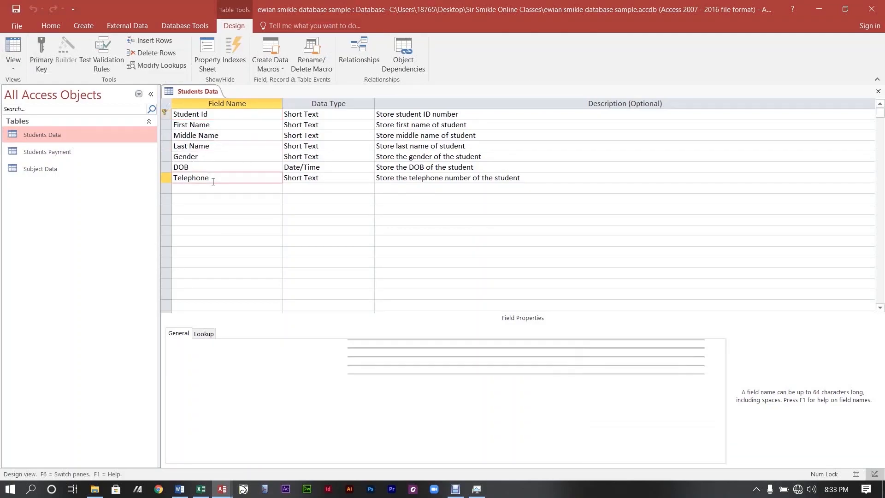
{"action": "left_click", "coordinate": [237, 157]}
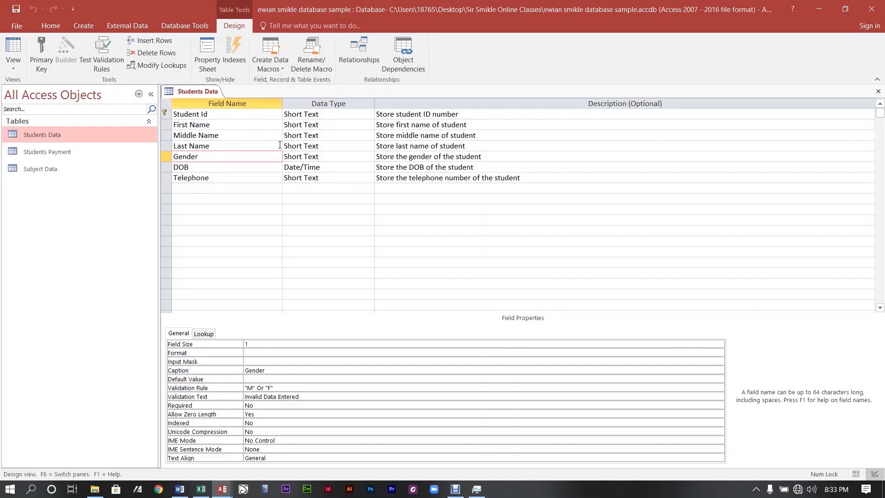
Check the remaining field properties, then return to the records and close Students Data.
{"action": "left_click", "coordinate": [399, 137]}
{"action": "left_click", "coordinate": [318, 135]}
{"action": "left_click", "coordinate": [68, 155]}
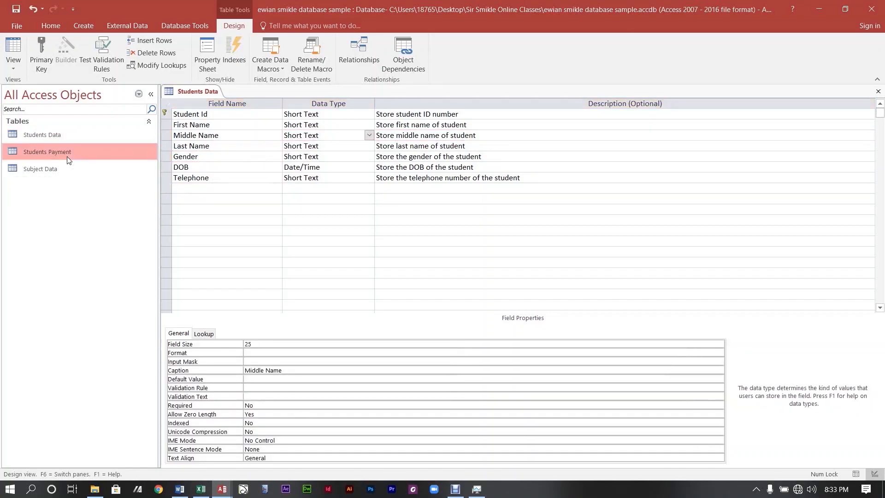
{"action": "left_click", "coordinate": [62, 167]}
{"action": "double_click", "coordinate": [74, 135]}
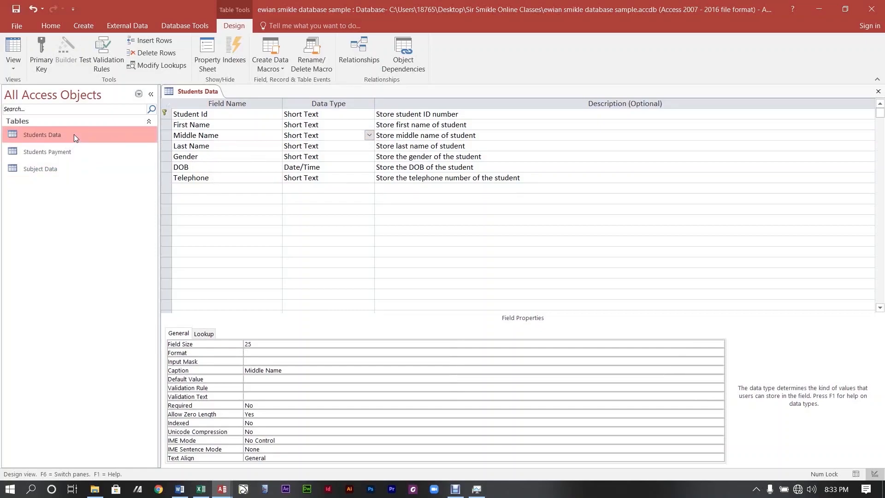
{"action": "left_click", "coordinate": [878, 92]}
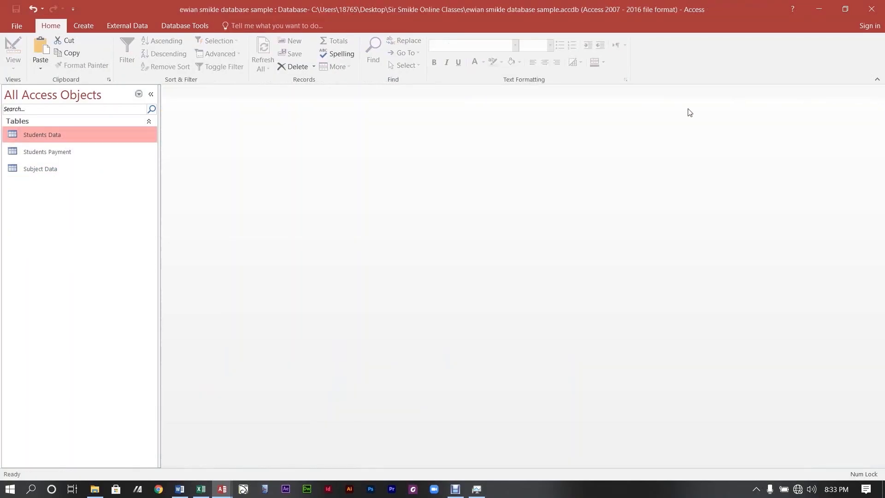